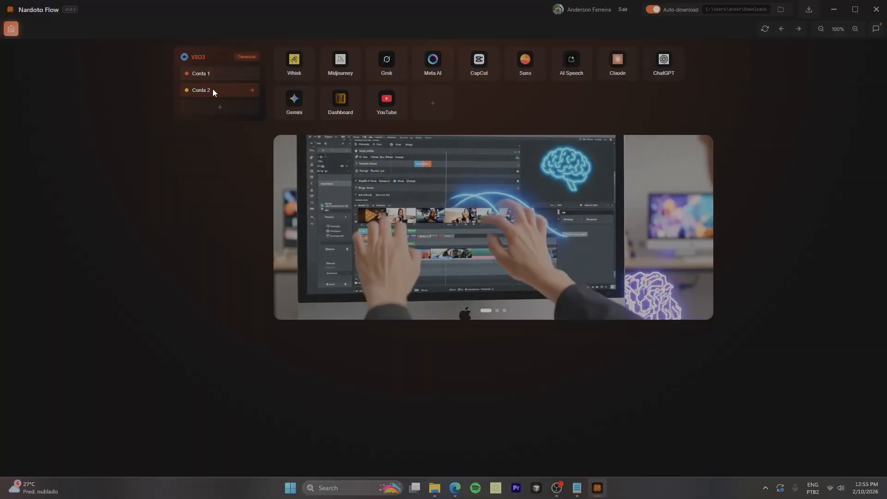
Open the VEO3 Conta 2 workspace and look through the Frames, Elementos and Imagens modes, returning to Texto
left_click(212, 89)
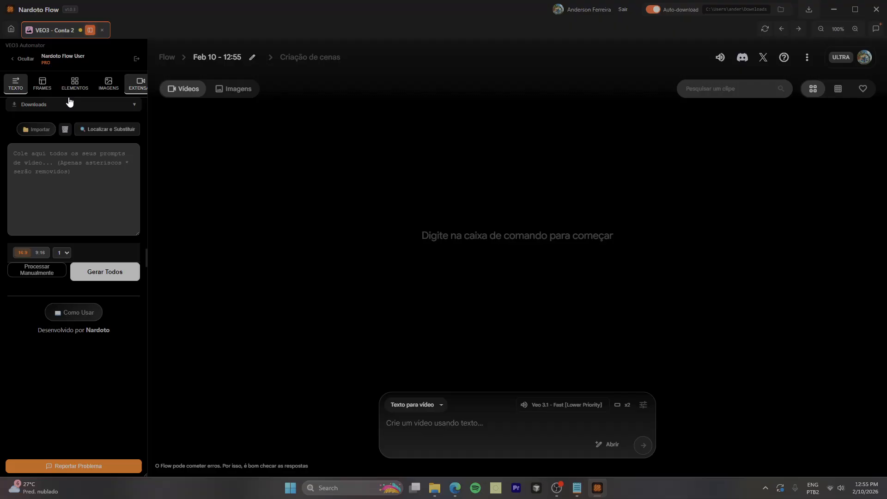
left_click(41, 86)
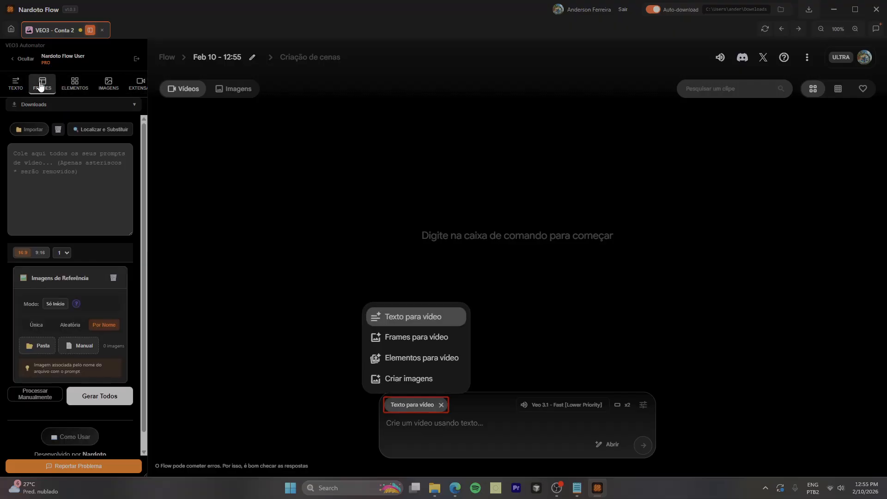
left_click(74, 86)
left_click(107, 88)
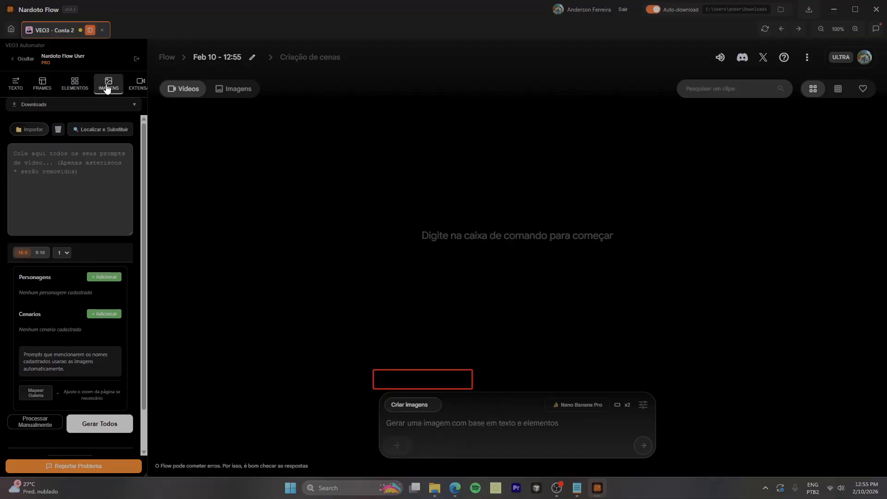
left_click(21, 85)
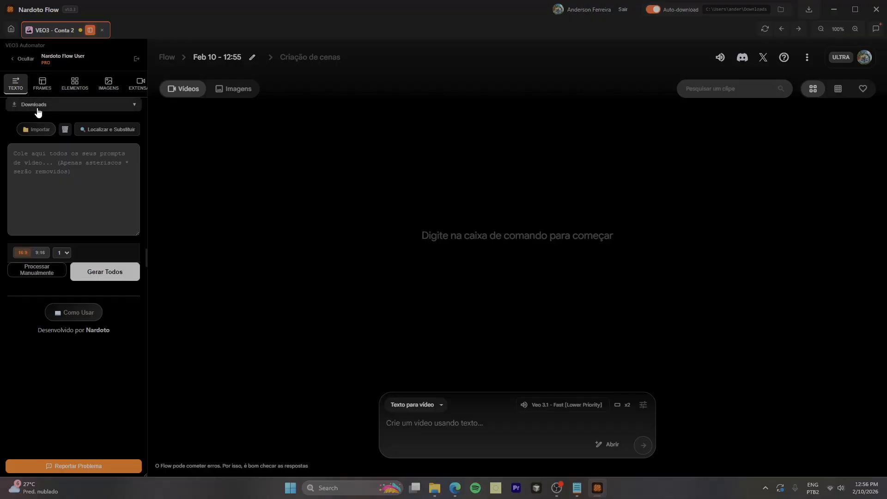
Expand the Downloads section to show its video, image and automatic download options
left_click(111, 109)
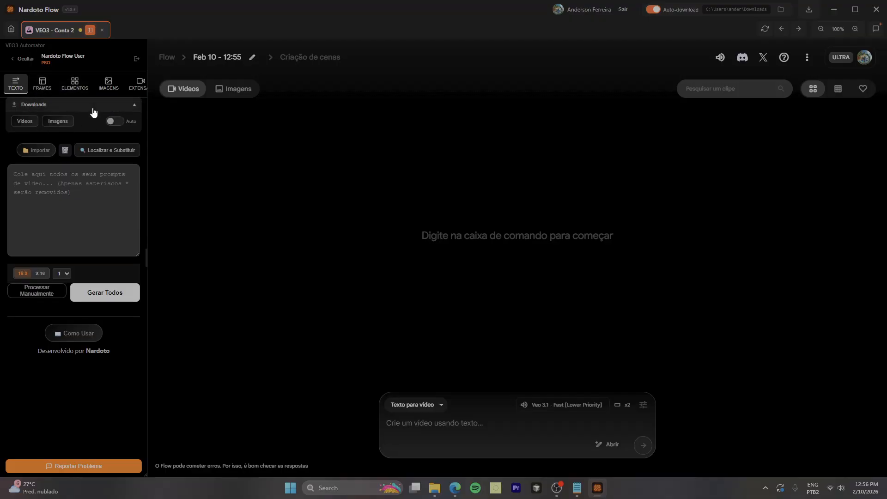
left_click(96, 110)
left_click(104, 109)
left_click(104, 109)
left_click(103, 109)
left_click(104, 109)
left_click(103, 109)
left_click(69, 110)
left_click(44, 111)
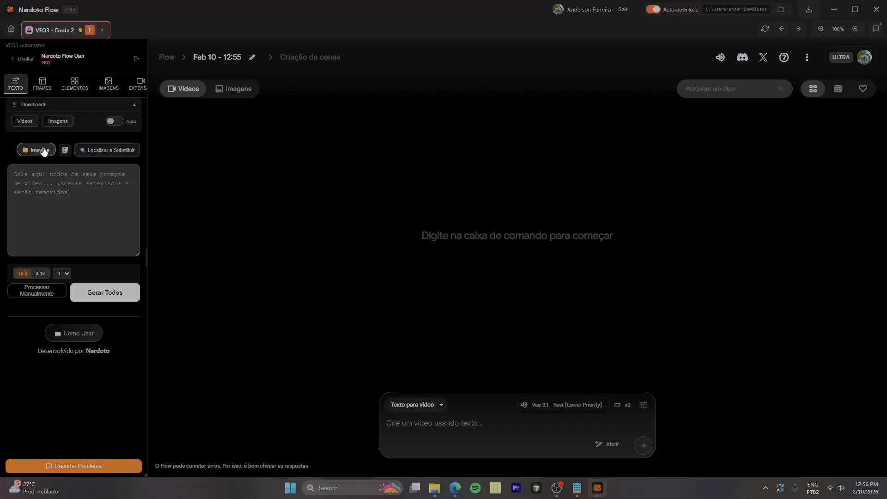
left_click(74, 180)
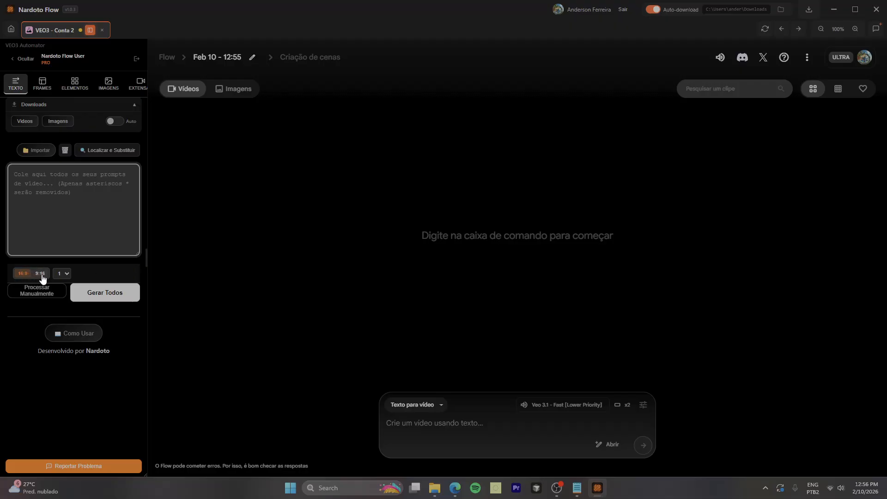
Set the video generation settings to 1 response per command
left_click(643, 405)
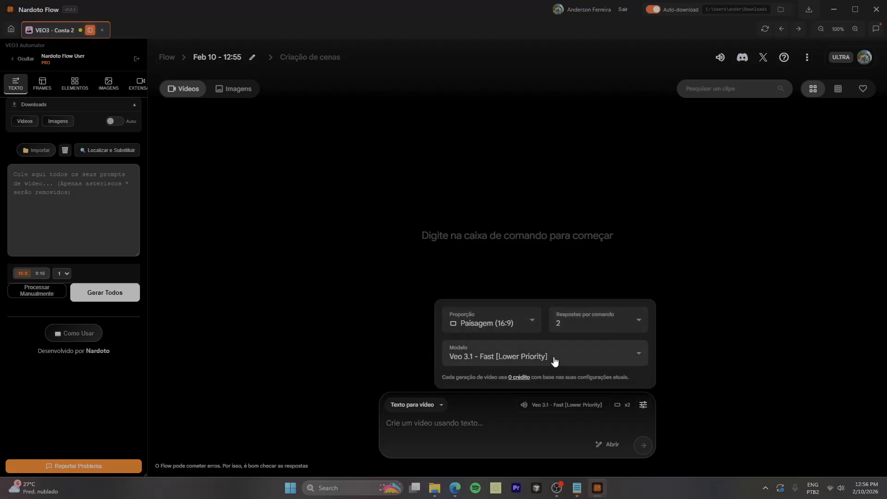
left_click(617, 324)
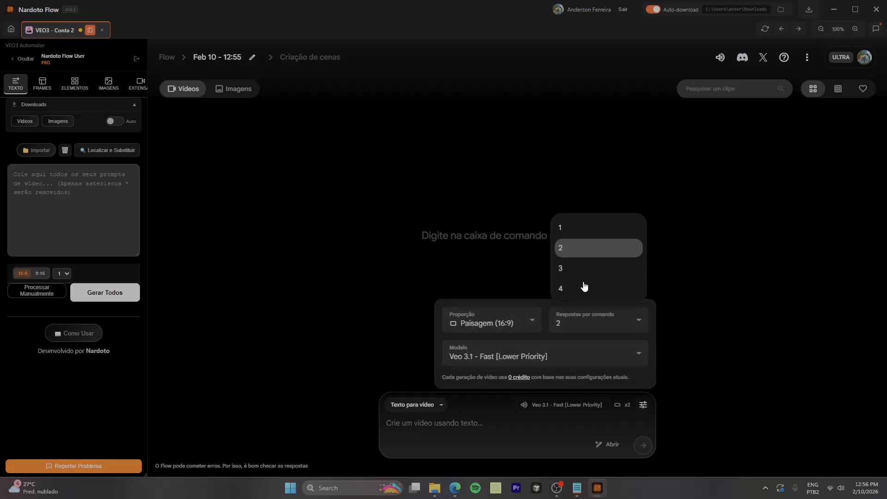
left_click(602, 231)
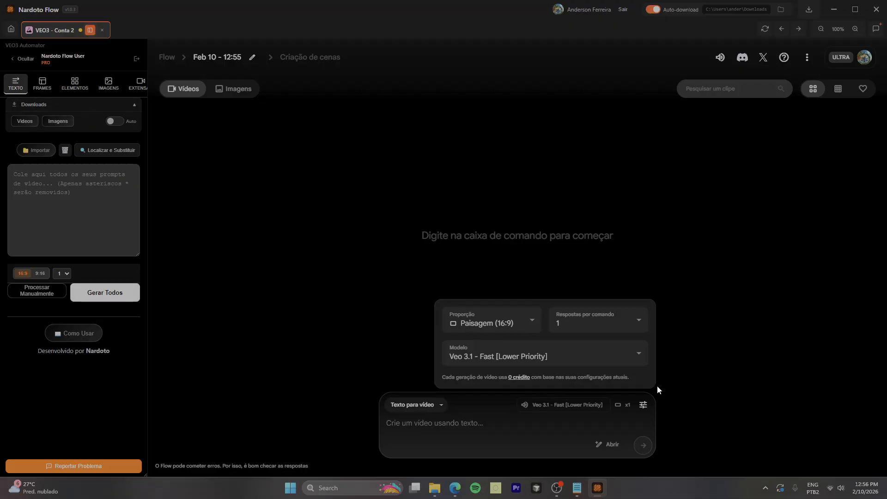
left_click(644, 404)
Look over the reference-image options in Frames mode and the Elementos mode, returning to Texto mode
left_click(43, 84)
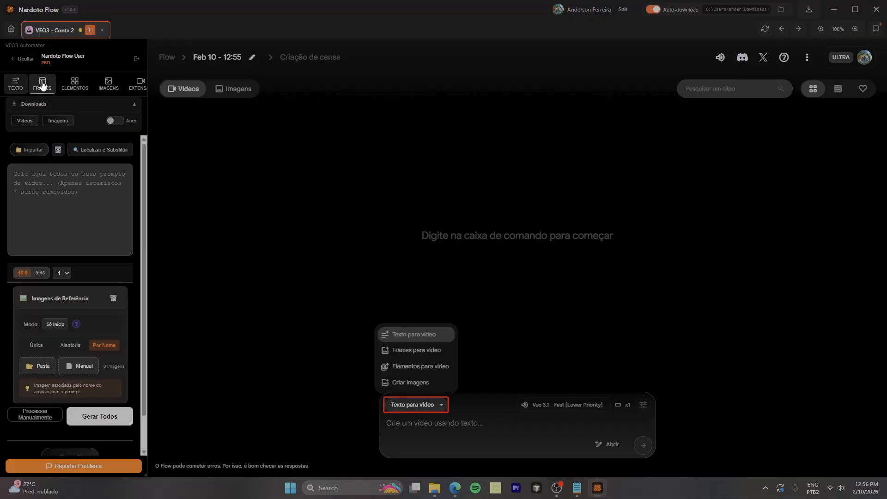
scroll(62, 311, "down", 1)
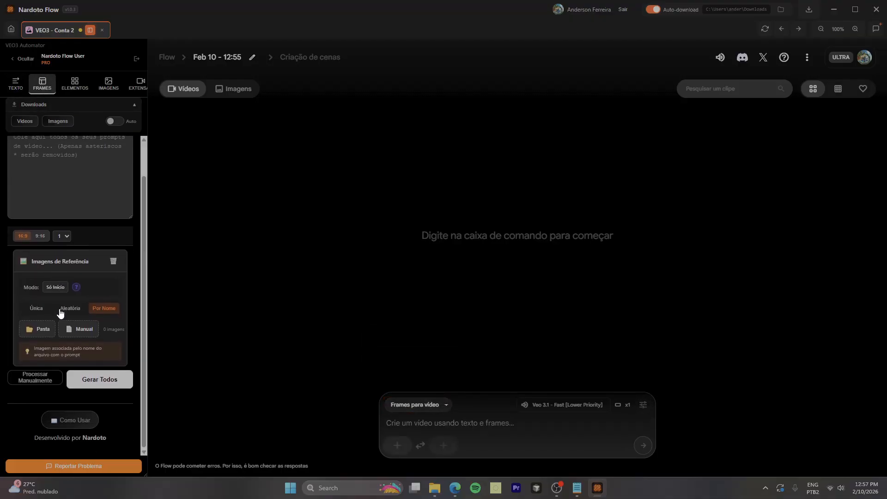
left_click(73, 84)
left_click(22, 80)
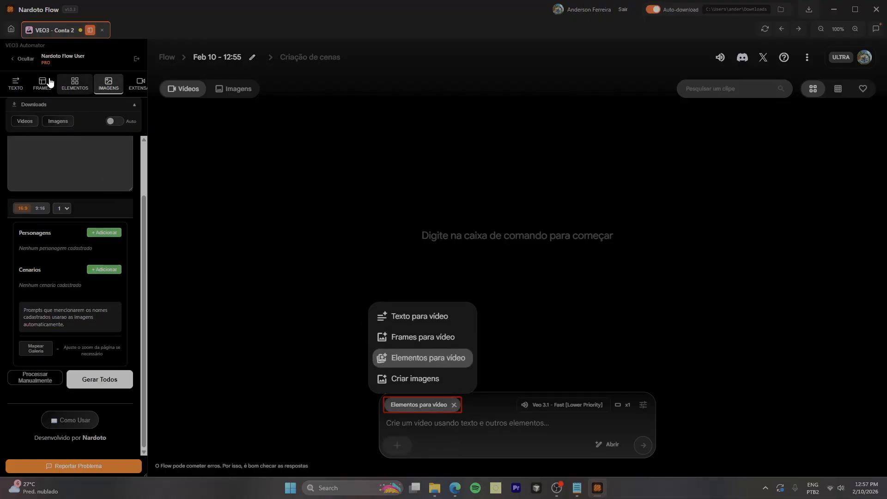
Copy the entire scene script from the open "3 porqu..." text file in Notepad and paste it into the VEO3 automator's prompt box
left_click(59, 216)
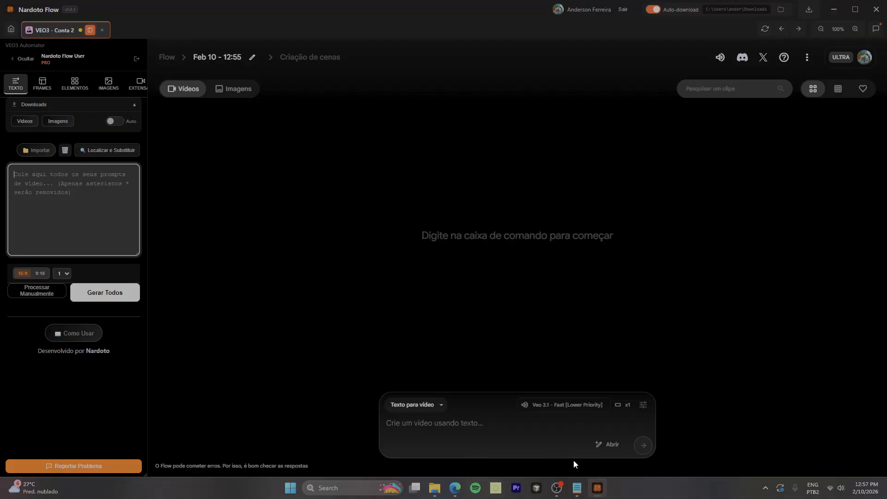
mouse_move(581, 492)
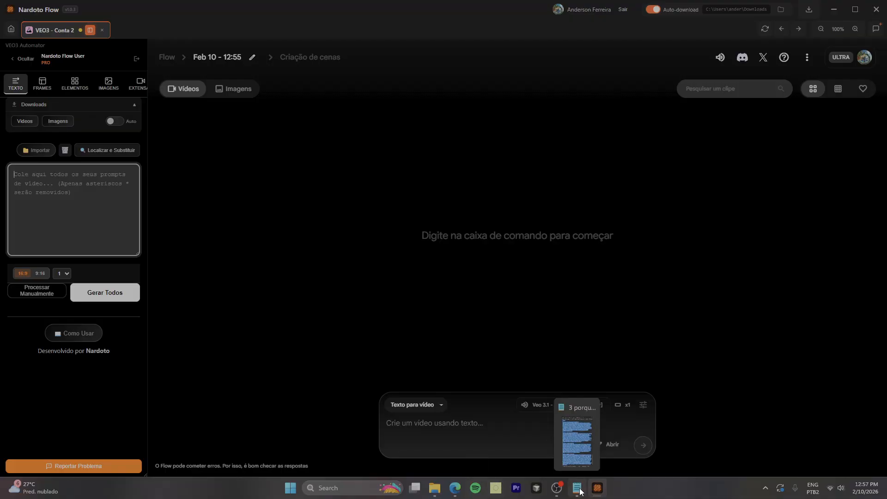
left_click(582, 491)
left_click(660, 296)
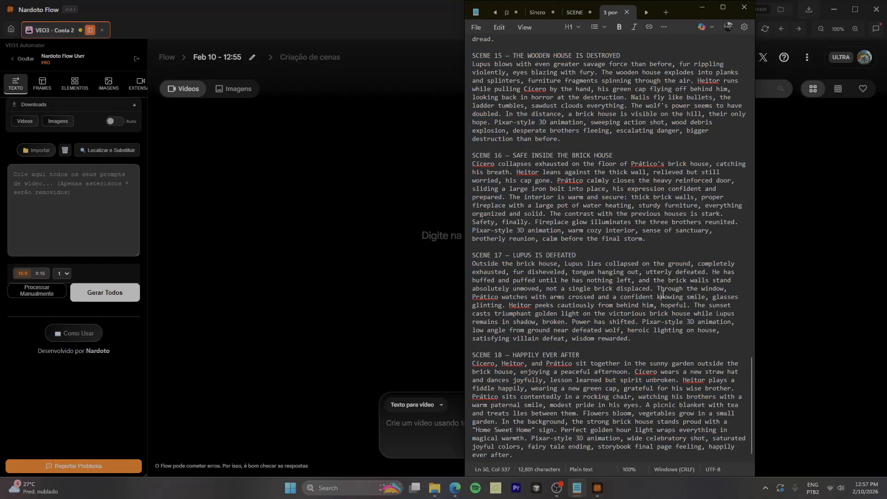
key("ctrl+a")
key("ctrl+c")
left_click(126, 189)
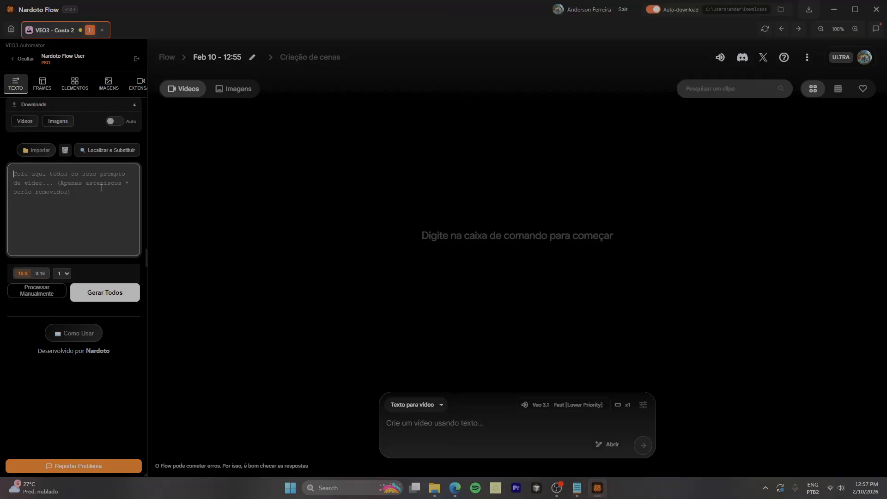
key("ctrl+v")
Examine the pasted script from SCENE 01 onward, checking how the scenes are separated and split into the processed prompts list
scroll(96, 224, "up", 5)
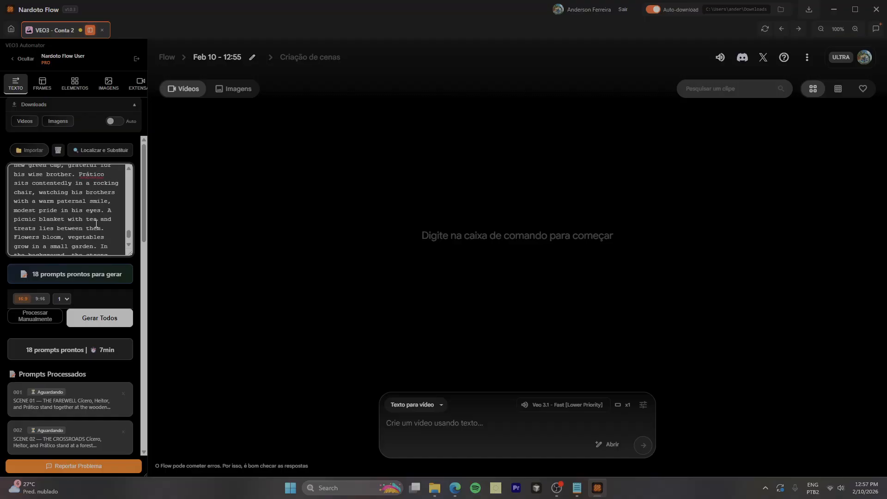
left_click_drag(126, 232, 143, 166)
scroll(81, 204, "down", 6)
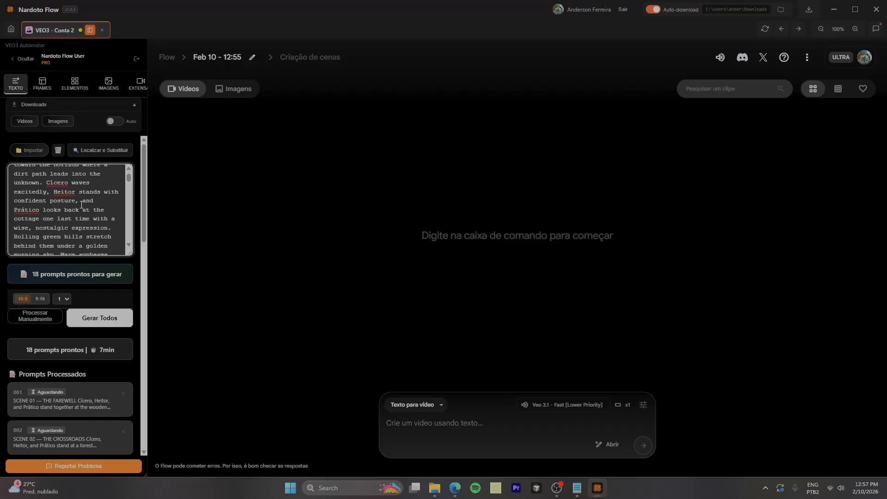
scroll(81, 204, "down", 1)
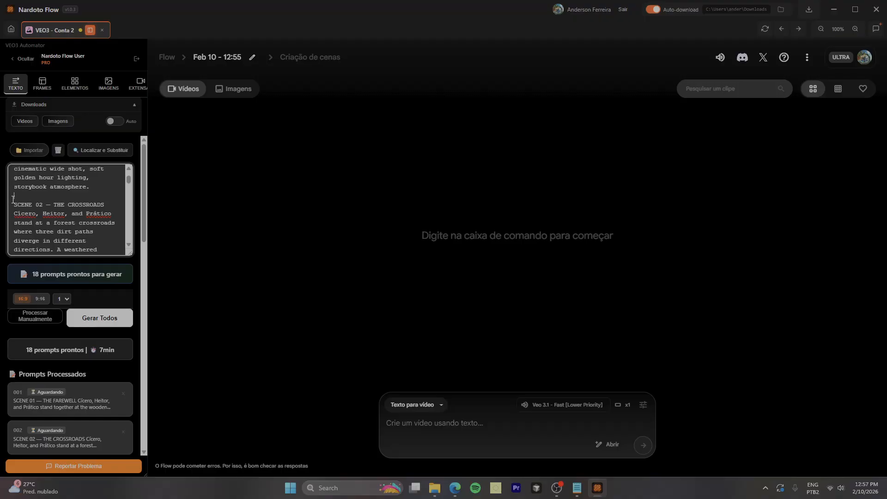
scroll(70, 320, "down", 2)
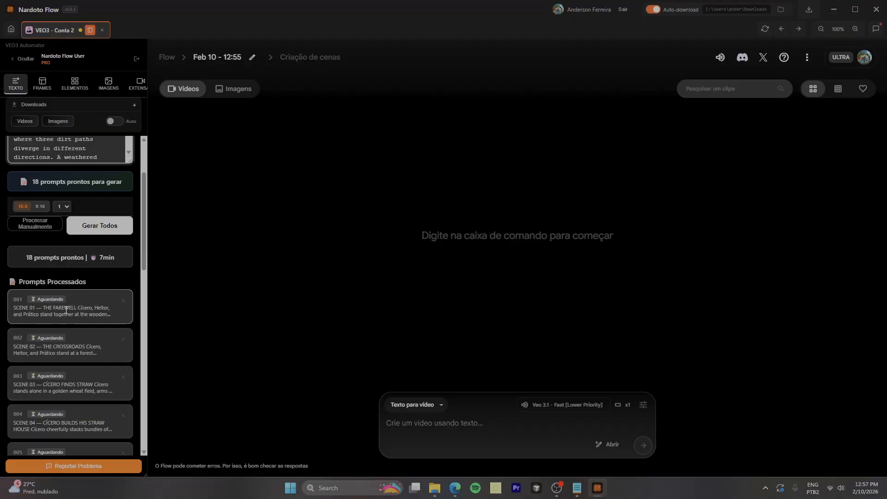
scroll(96, 244, "up", 2)
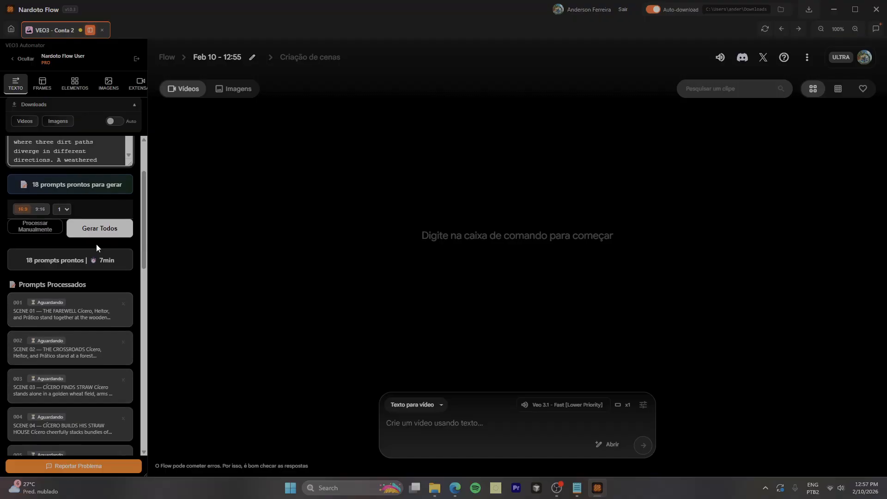
left_click_drag(92, 192, 6, 170)
left_click(36, 196)
scroll(36, 196, "down", 10)
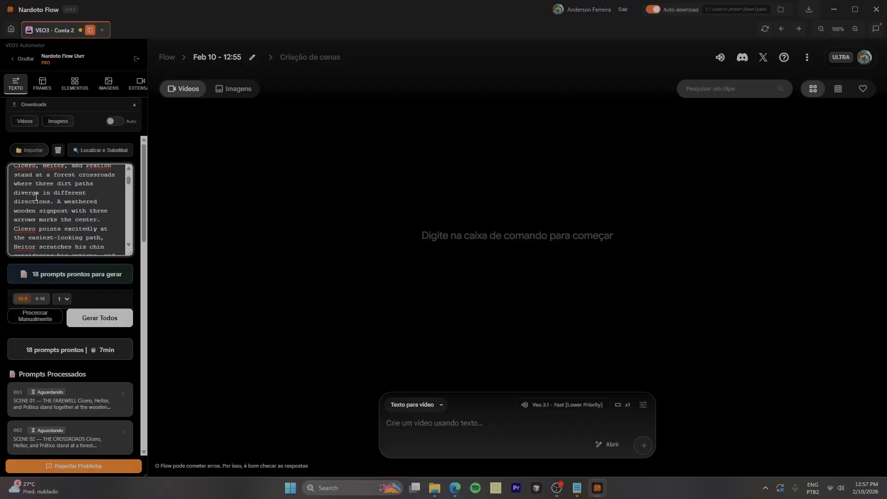
scroll(36, 197, "down", 5)
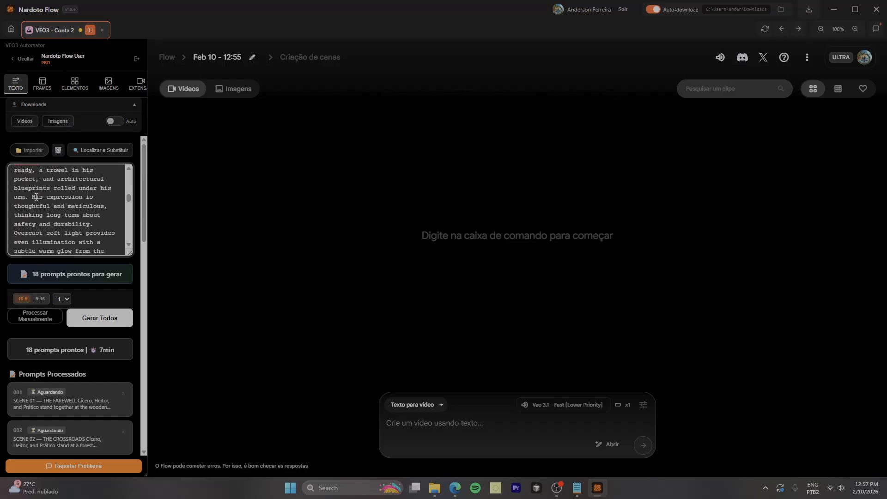
scroll(36, 197, "down", 5)
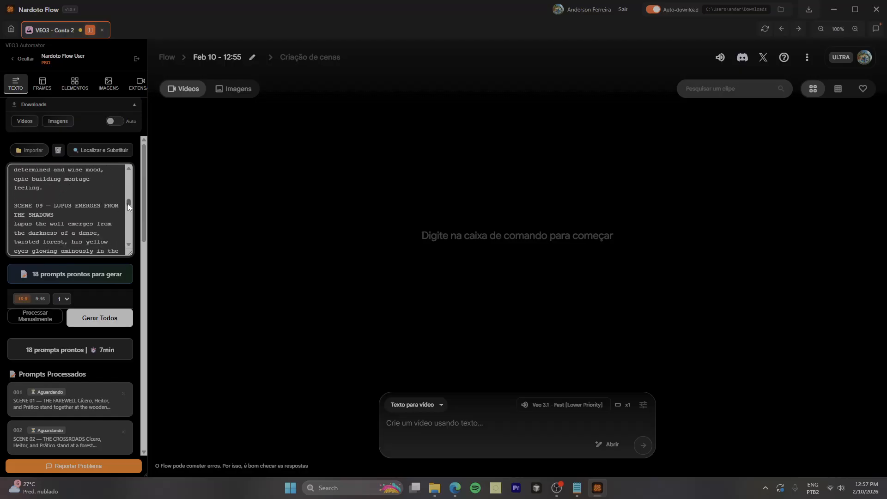
left_click_drag(128, 204, 133, 162)
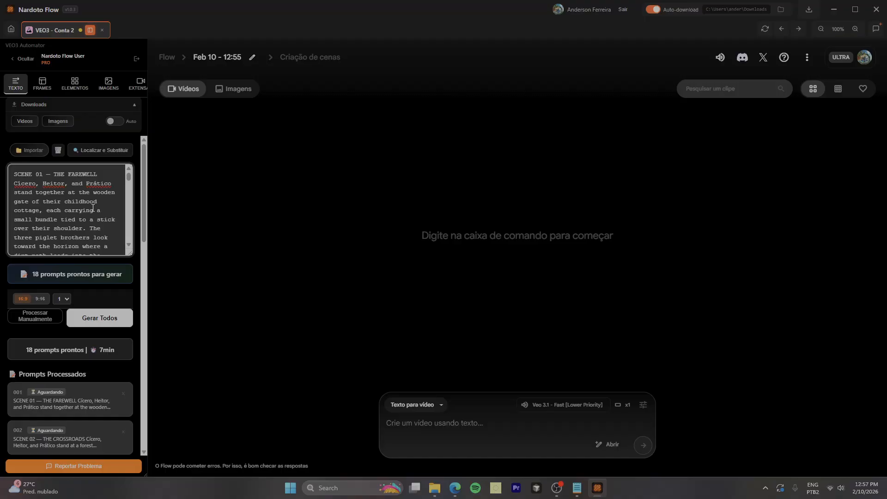
Review the processed prompts list, start generating videos for all the scene prompts and follow their progress in the list
scroll(92, 208, "down", 2)
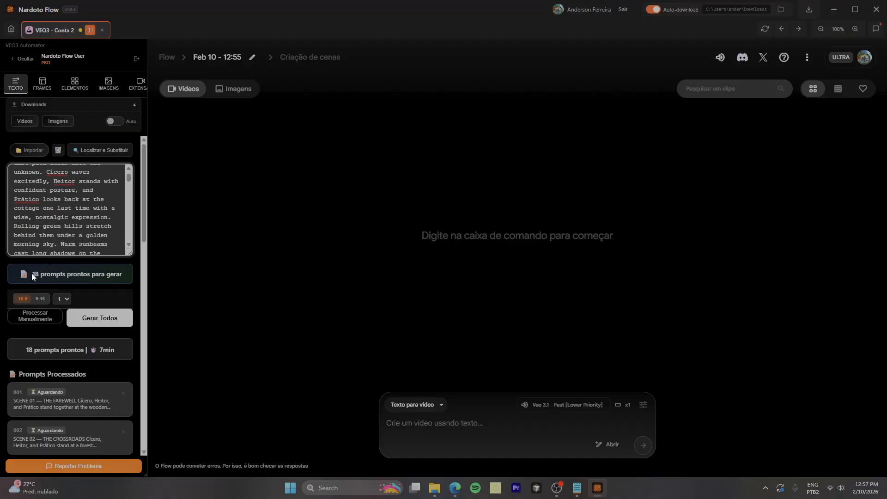
scroll(98, 273, "down", 10)
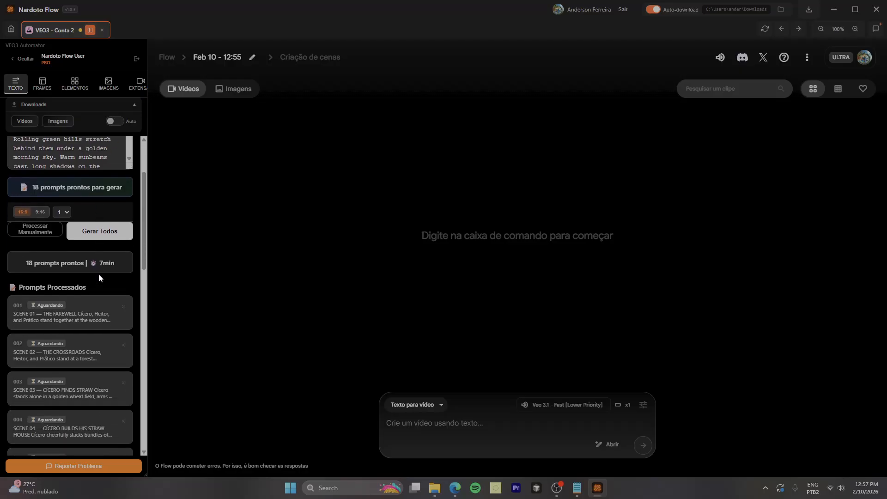
scroll(101, 272, "up", 8)
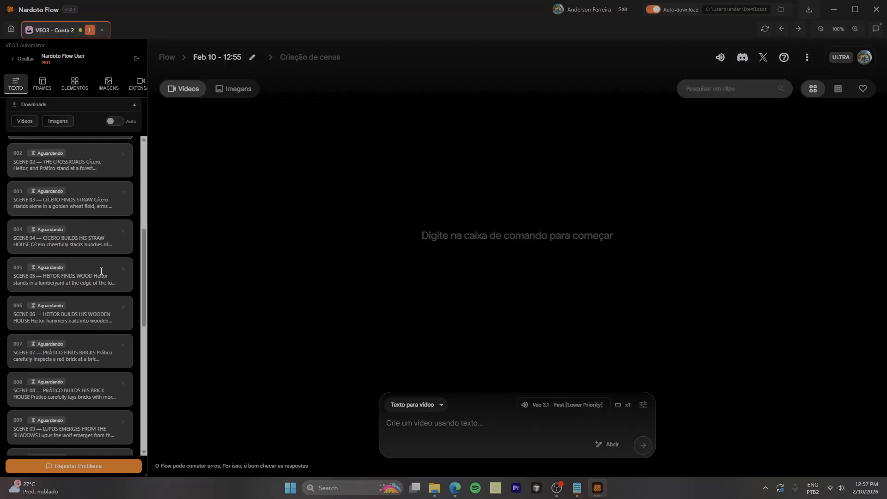
scroll(73, 262, "up", 2)
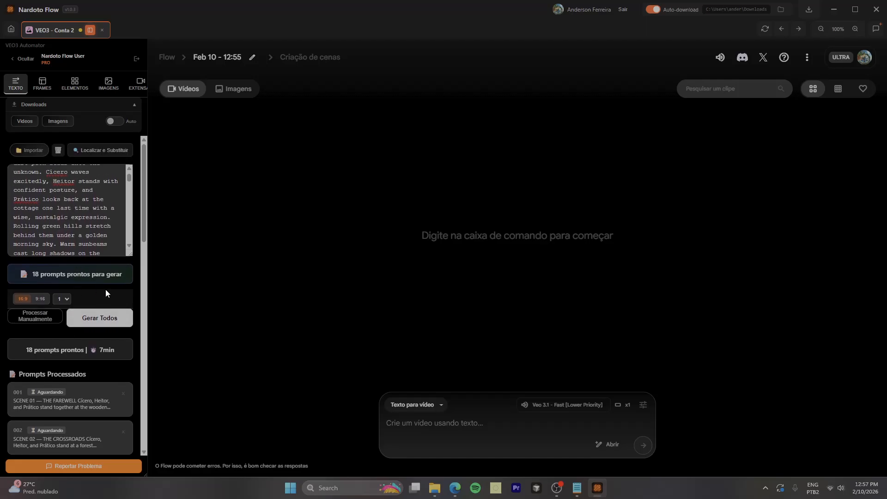
left_click(107, 318)
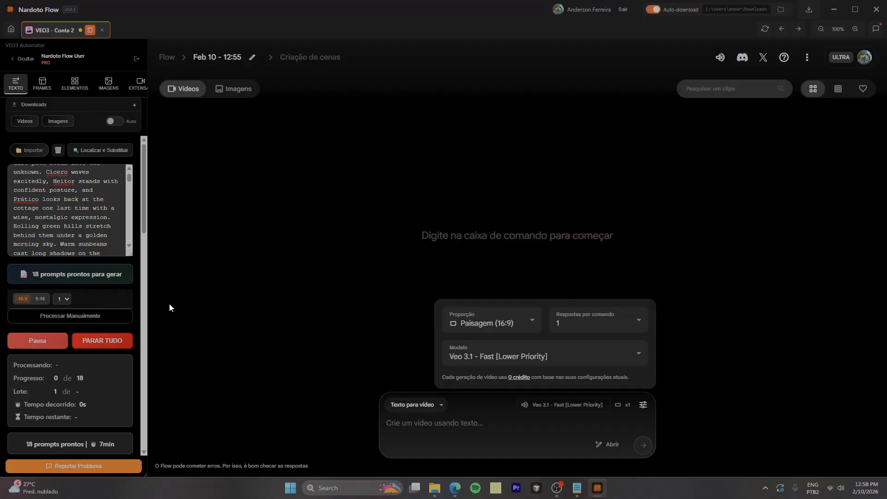
scroll(141, 322, "down", 2)
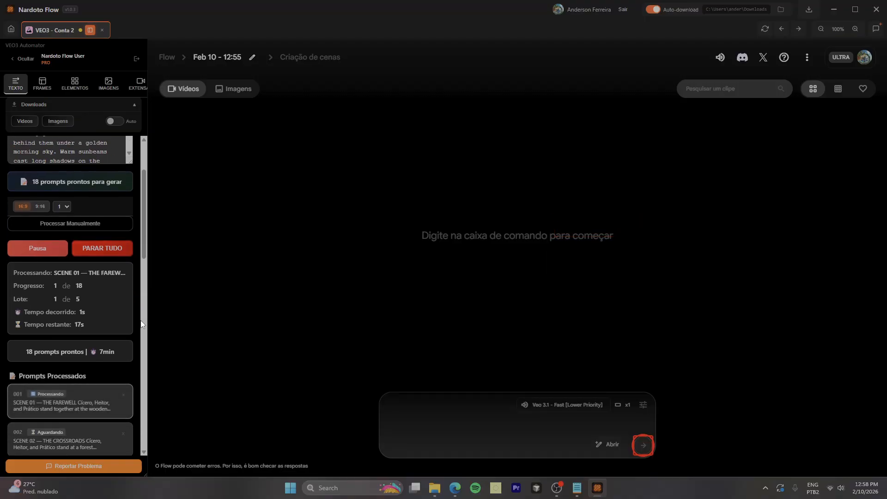
scroll(141, 323, "down", 1)
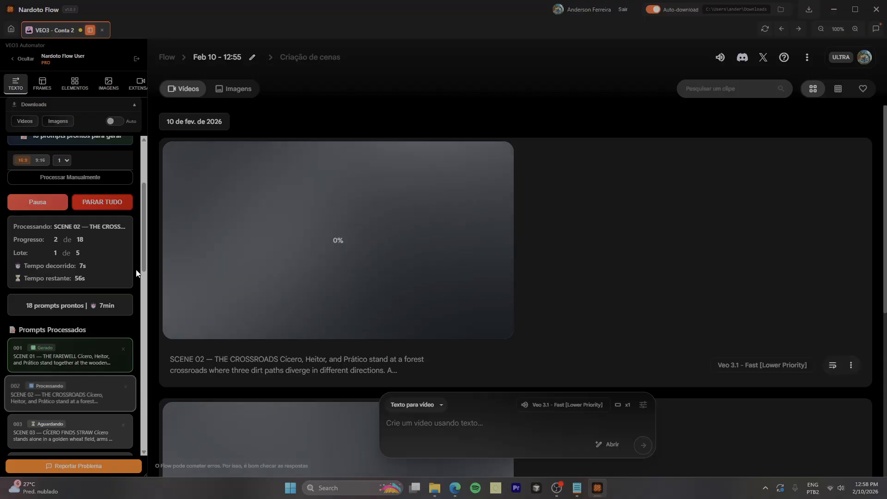
scroll(136, 273, "down", 2)
scroll(136, 274, "up", 1)
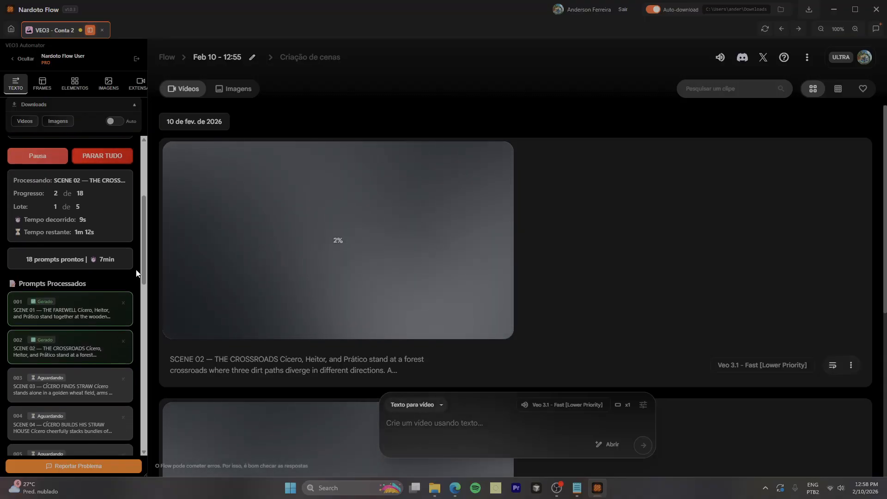
scroll(26, 308, "down", 1)
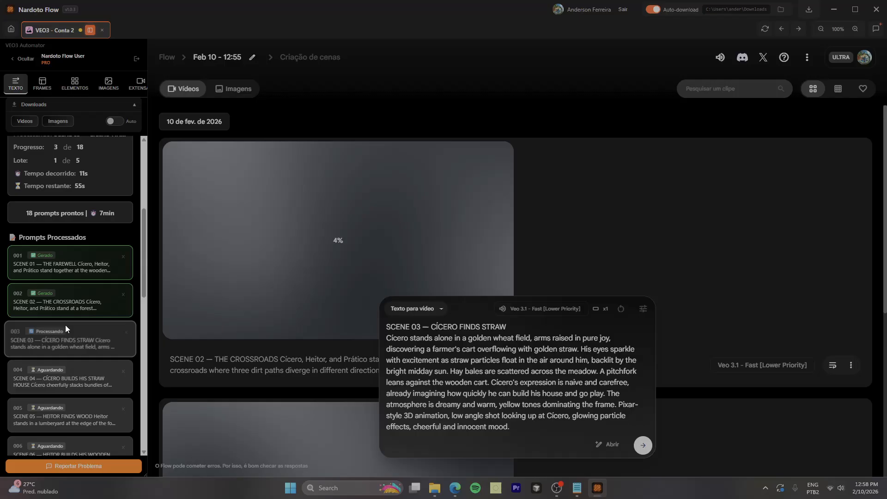
Examine the generation progress, the pause between batches and the status of each scene in the processed prompts list
scroll(131, 231, "down", 1)
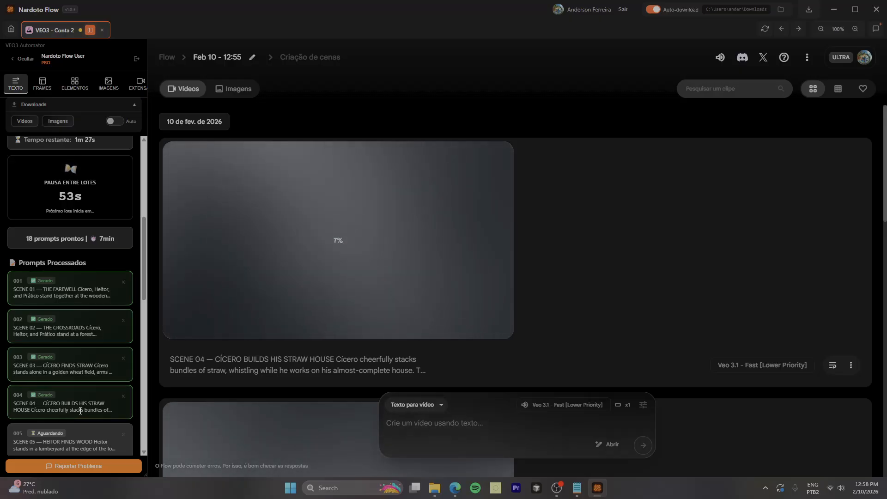
scroll(61, 230, "up", 1)
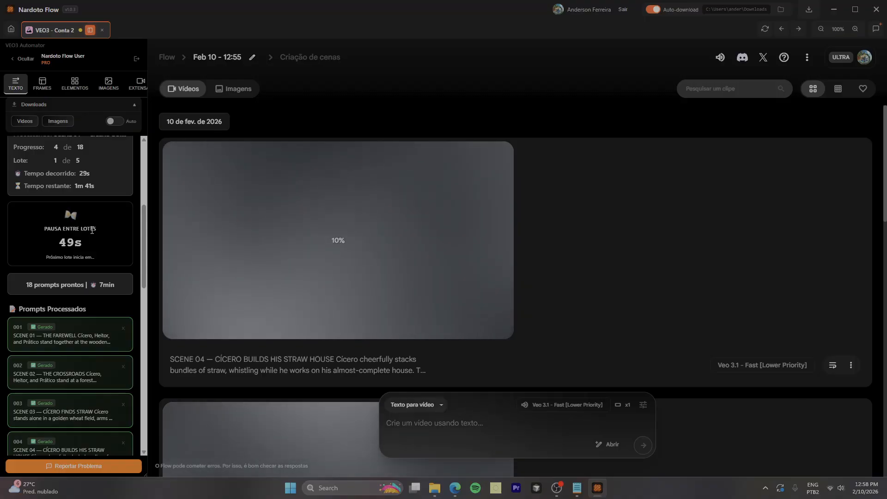
scroll(91, 230, "up", 1)
scroll(92, 230, "down", 4)
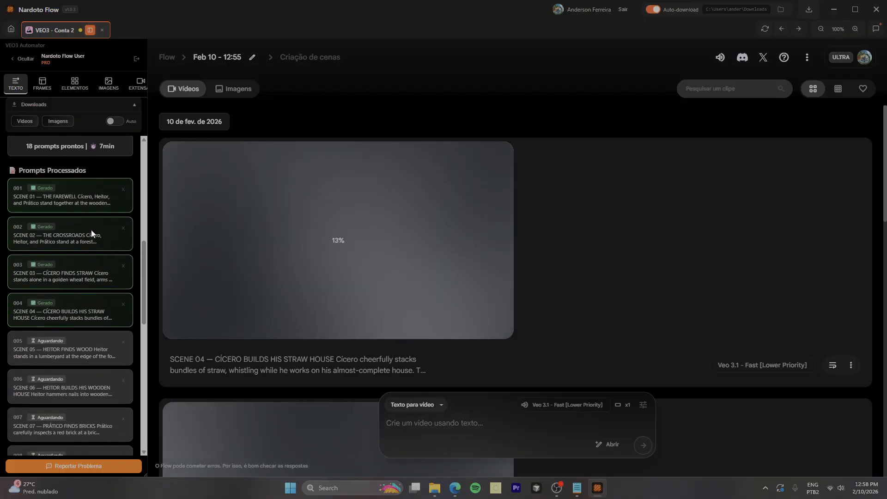
scroll(91, 231, "up", 3)
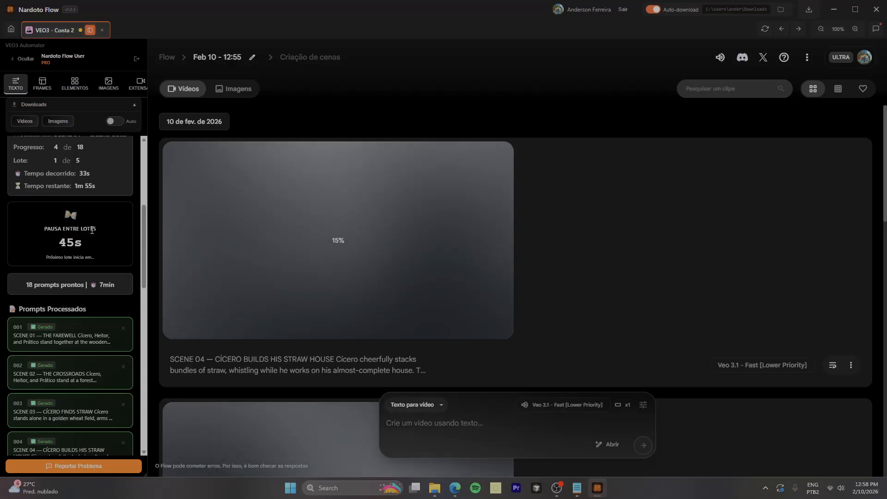
scroll(92, 233, "down", 5)
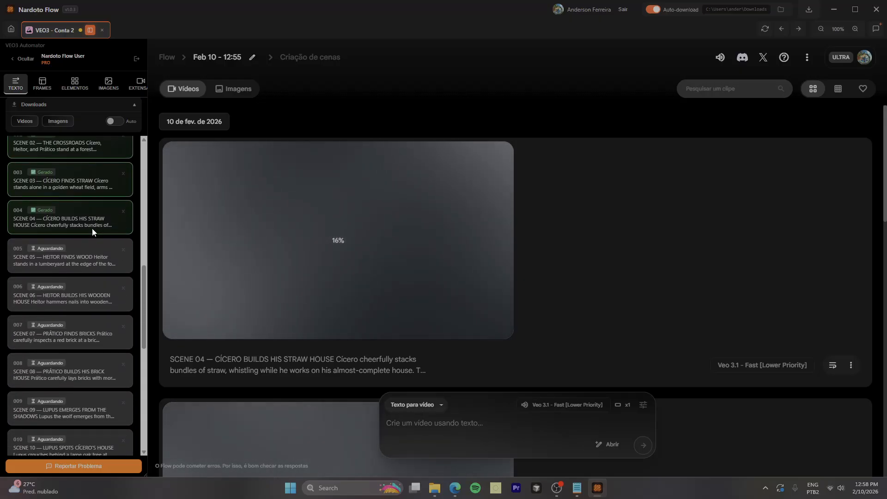
scroll(93, 228, "down", 2)
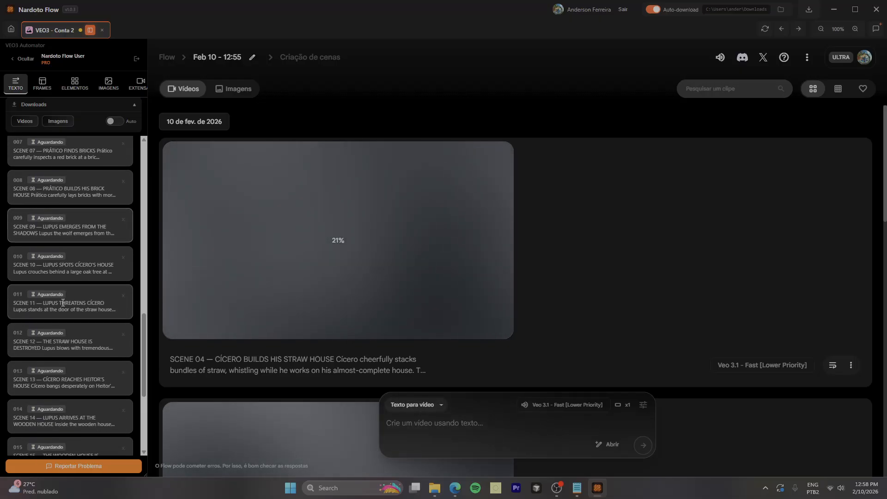
scroll(61, 303, "up", 6)
scroll(62, 302, "up", 1)
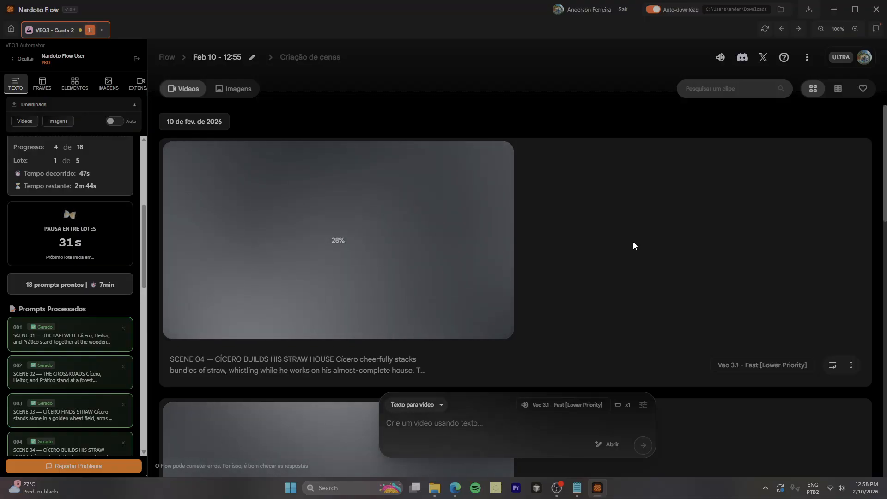
Look over the rendering progress of the SCENE 01 to SCENE 04 videos in the project gallery
scroll(633, 245, "down", 4)
scroll(634, 242, "down", 13)
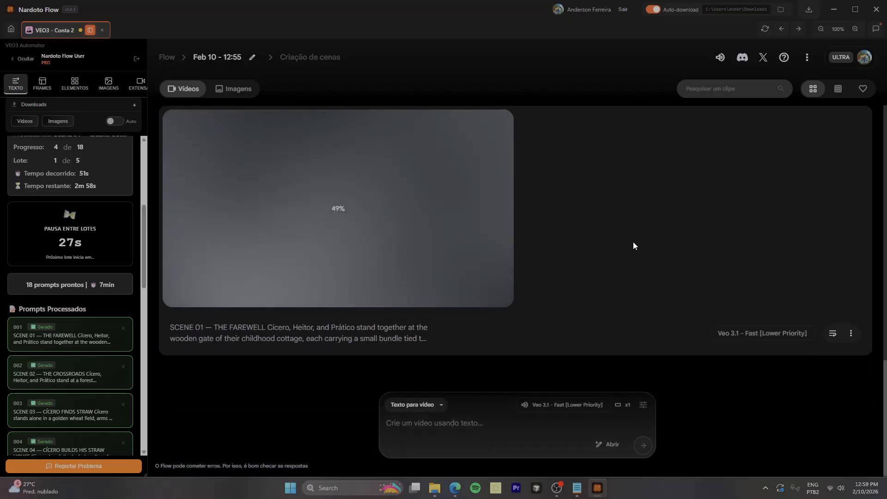
scroll(633, 242, "up", 6)
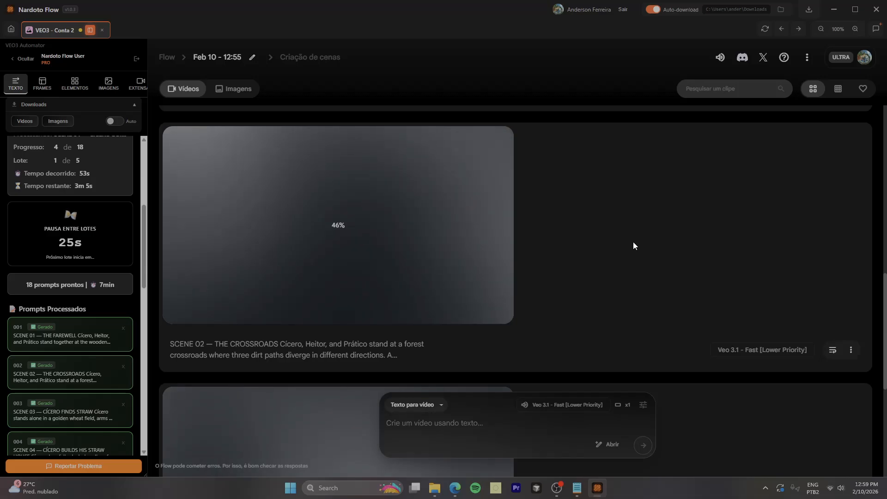
scroll(633, 242, "up", 5)
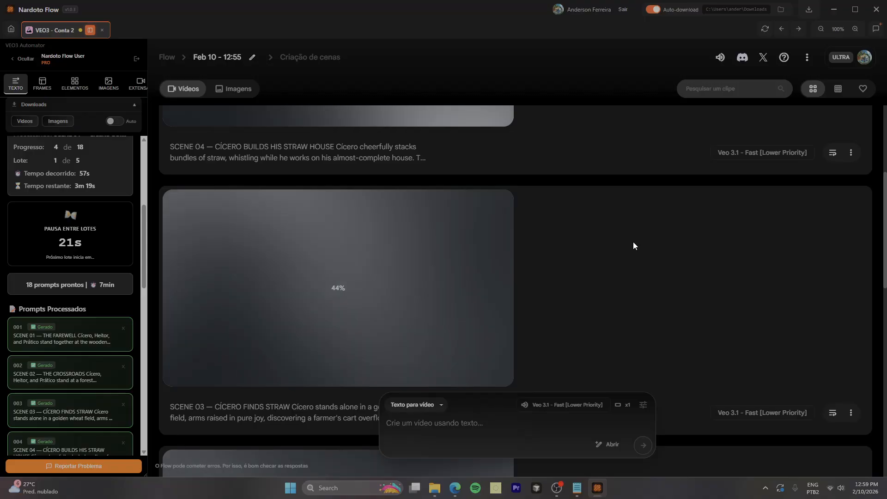
scroll(634, 243, "up", 3)
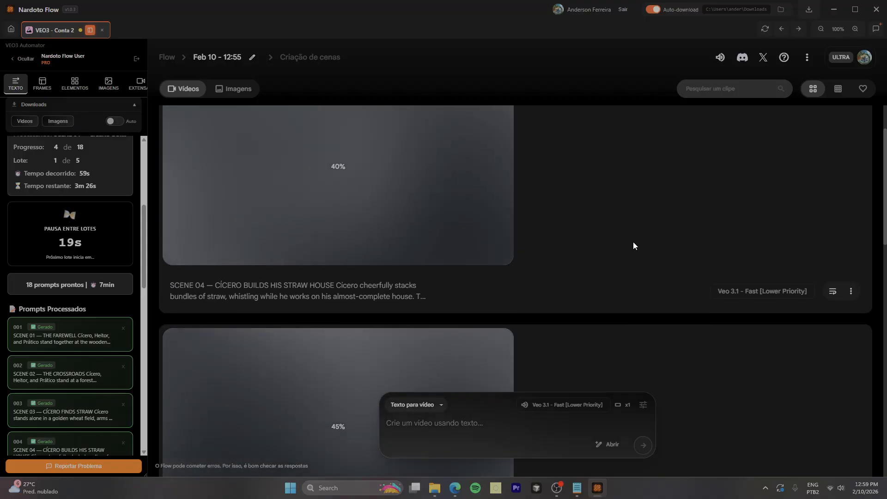
scroll(633, 242, "up", 2)
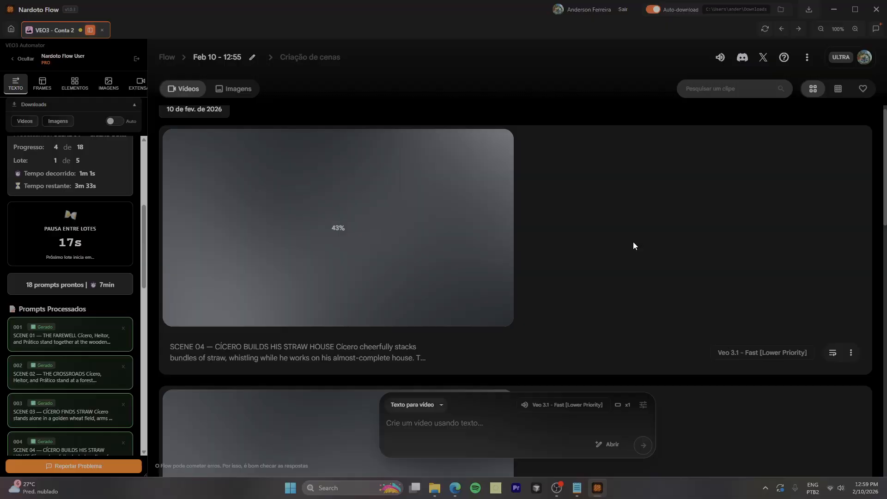
scroll(633, 242, "down", 15)
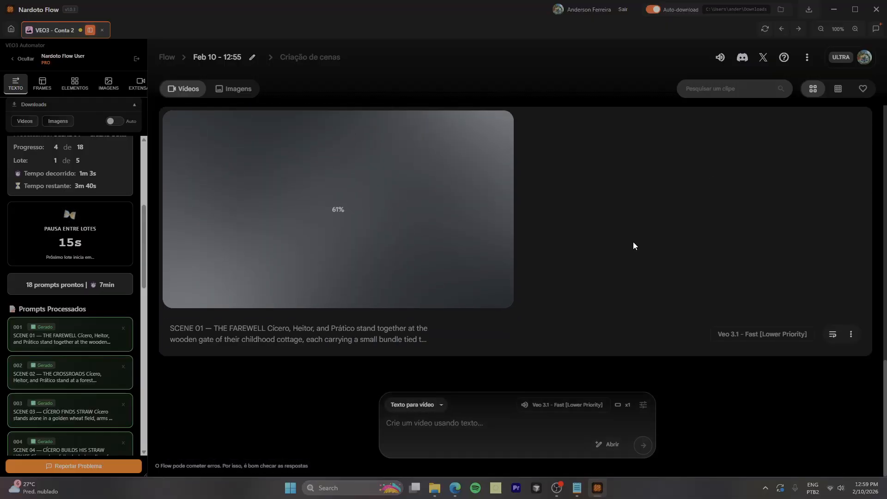
scroll(633, 242, "up", 8)
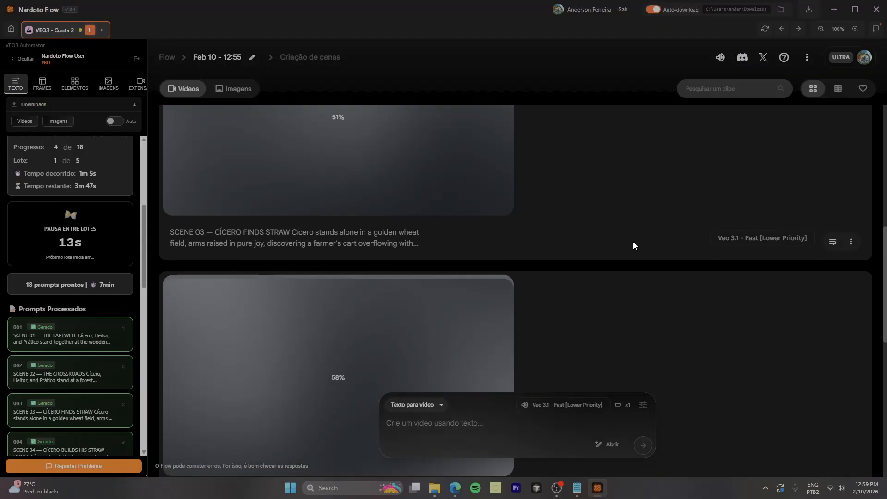
scroll(633, 242, "up", 7)
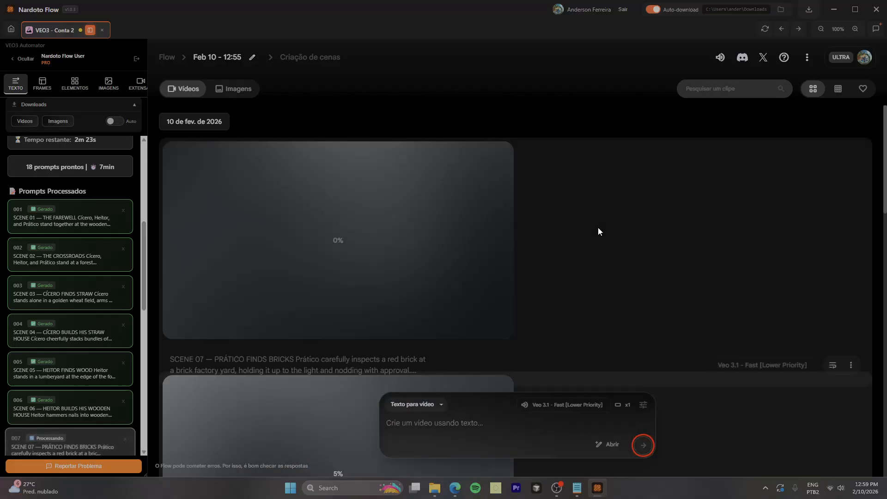
Check the processed prompts' statuses and stop the whole video generation run during the pause between batches
scroll(82, 279, "down", 2)
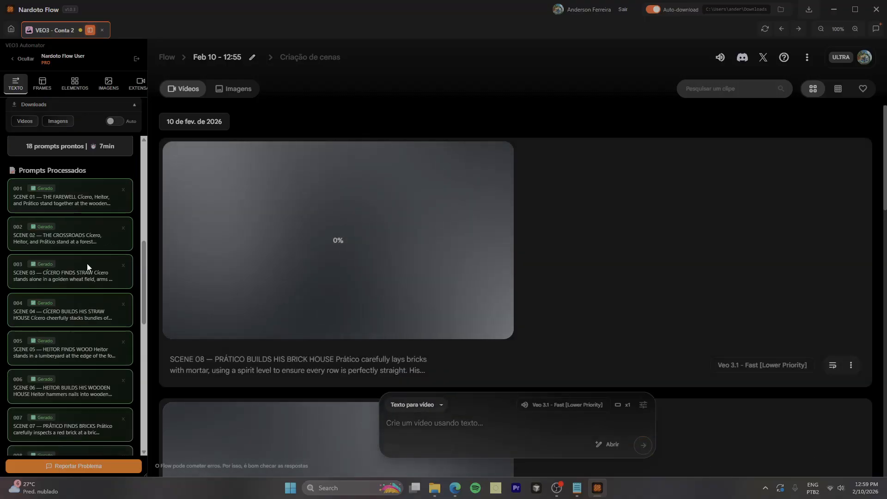
scroll(90, 255, "down", 3)
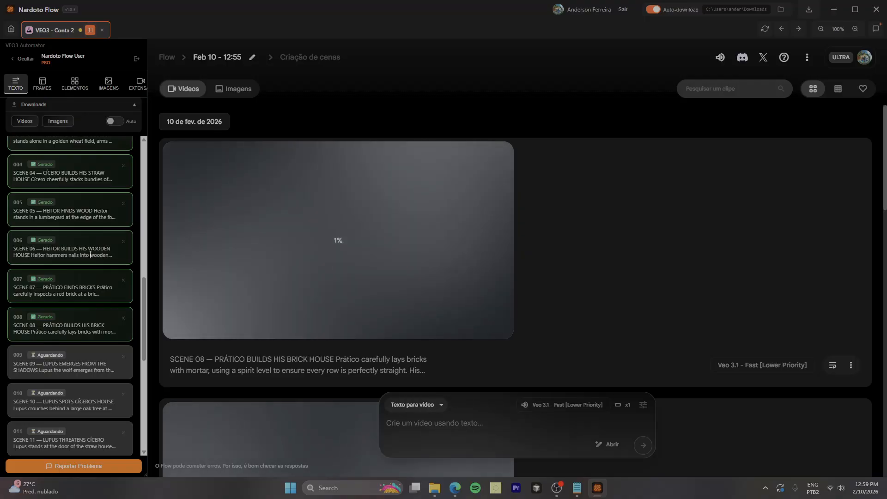
scroll(89, 254, "up", 4)
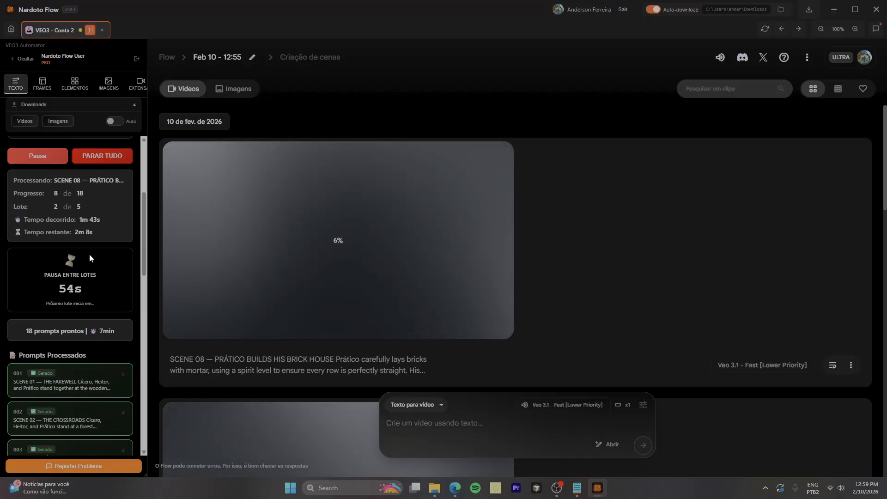
scroll(90, 254, "up", 2)
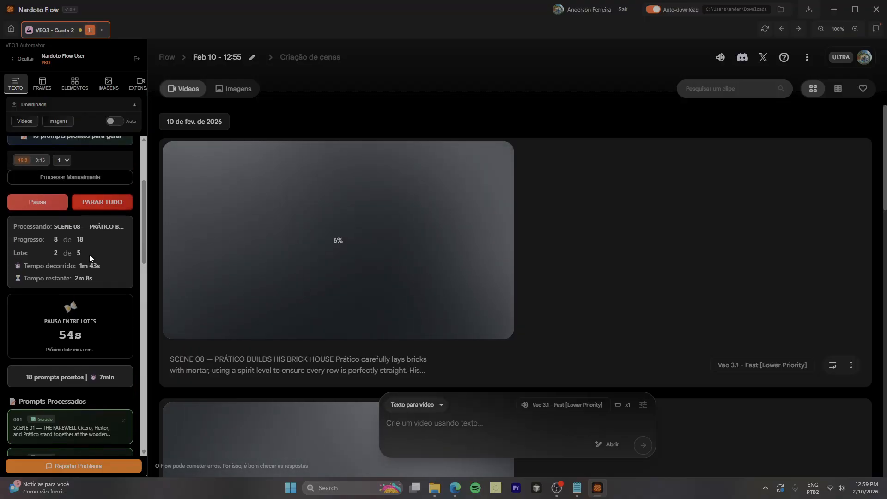
left_click(112, 203)
scroll(96, 329, "down", 10)
scroll(96, 328, "down", 5)
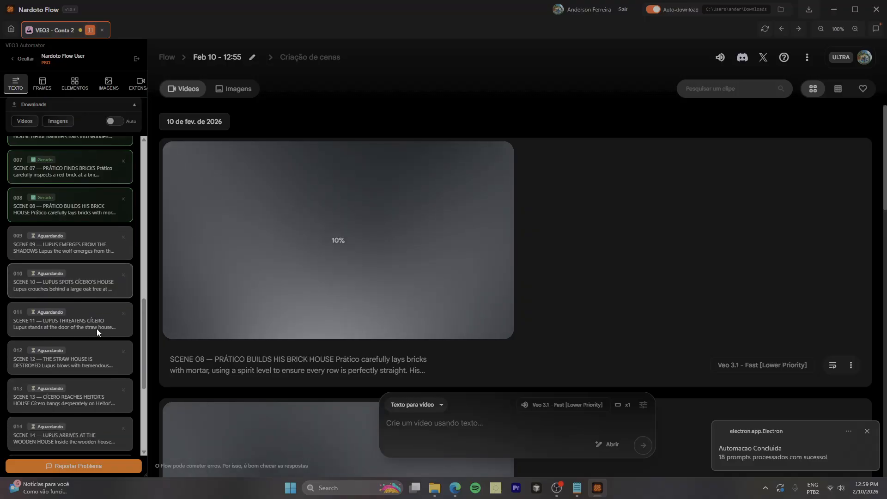
scroll(420, 335, "down", 1)
Review the finished and still rendering scene videos in the gallery, from SCENE 01 up to SCENE 08
scroll(420, 335, "down", 20)
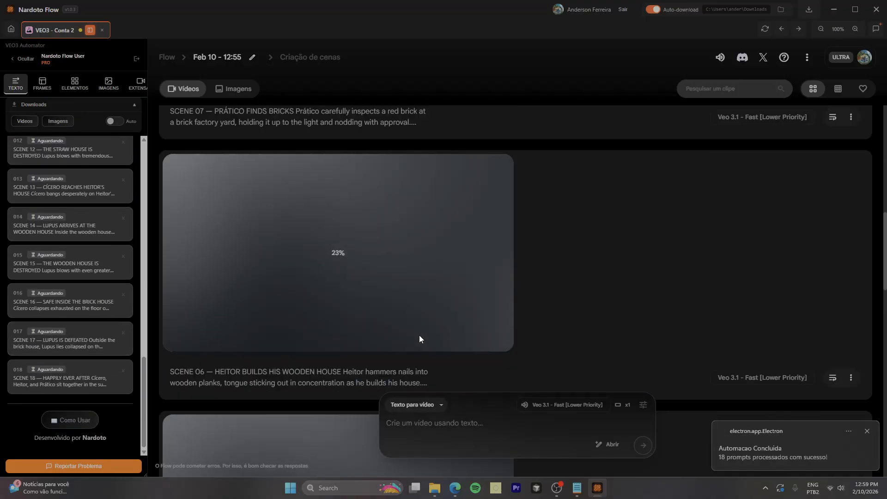
scroll(420, 340, "down", 1)
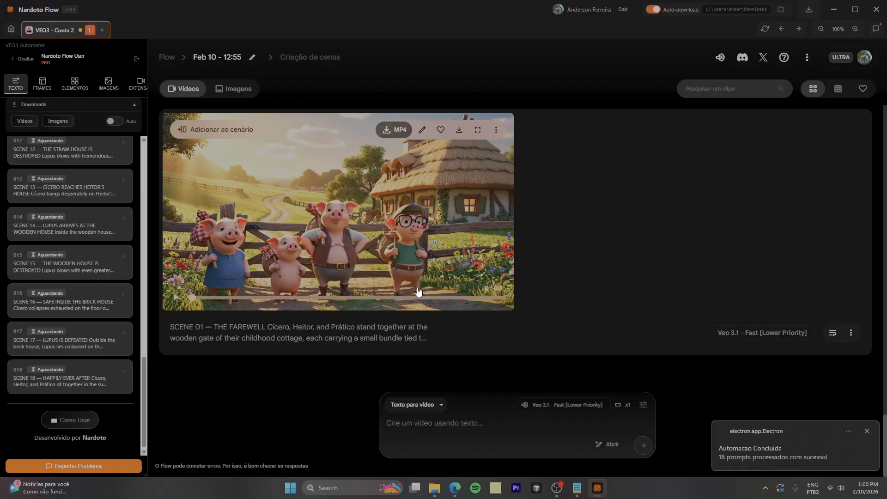
scroll(581, 308, "up", 7)
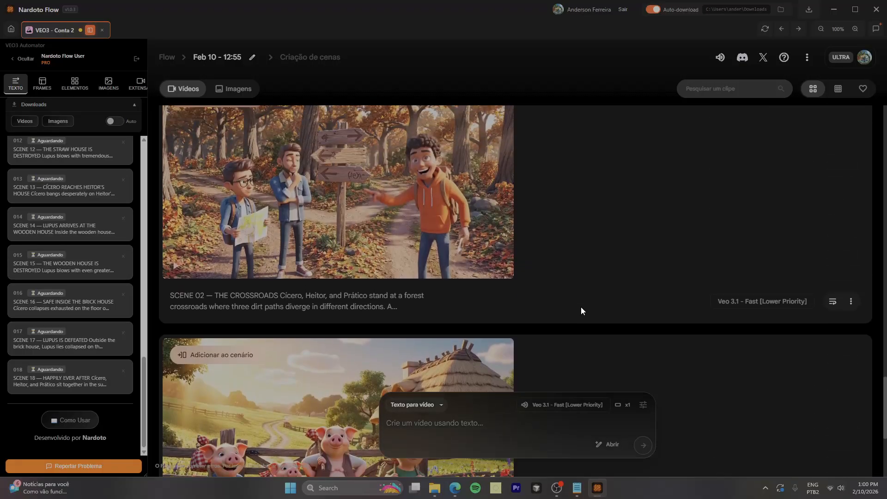
mouse_move(333, 252)
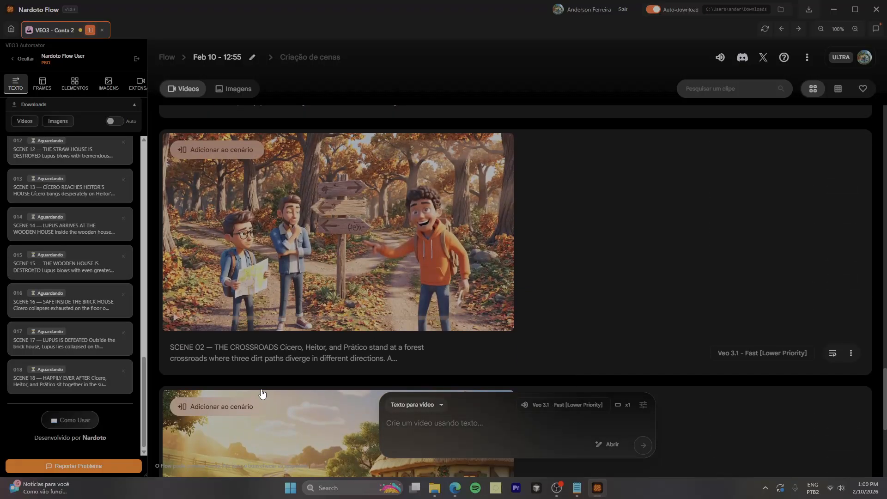
scroll(287, 357, "up", 13)
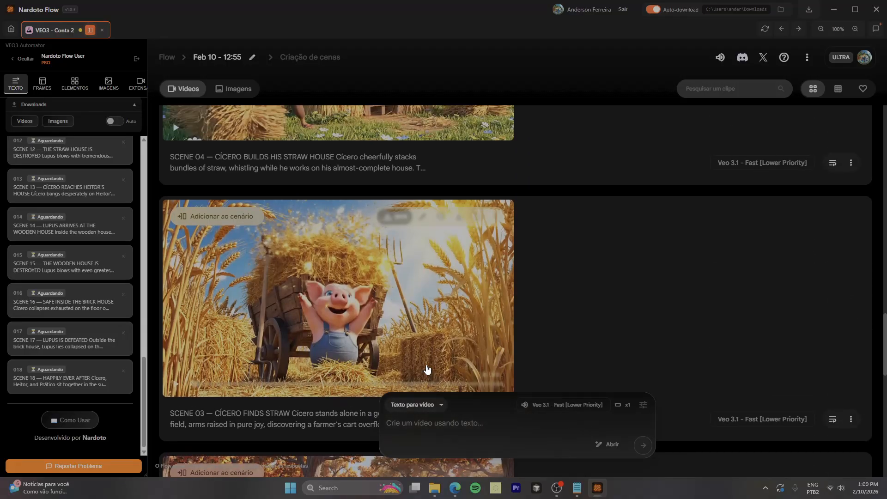
scroll(428, 369, "up", 5)
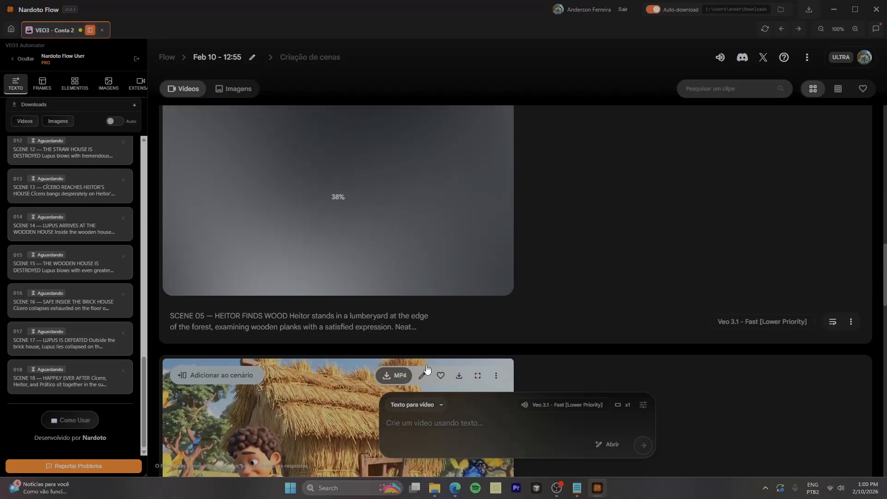
scroll(426, 367, "up", 10)
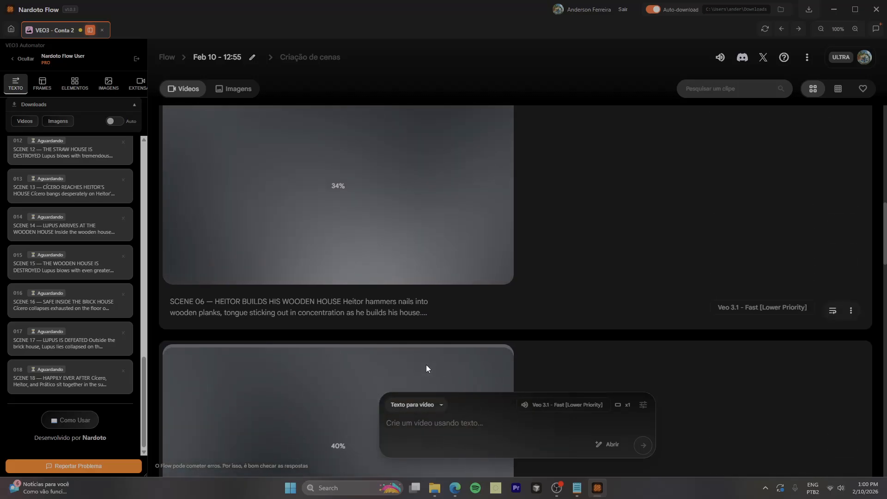
scroll(426, 365, "up", 7)
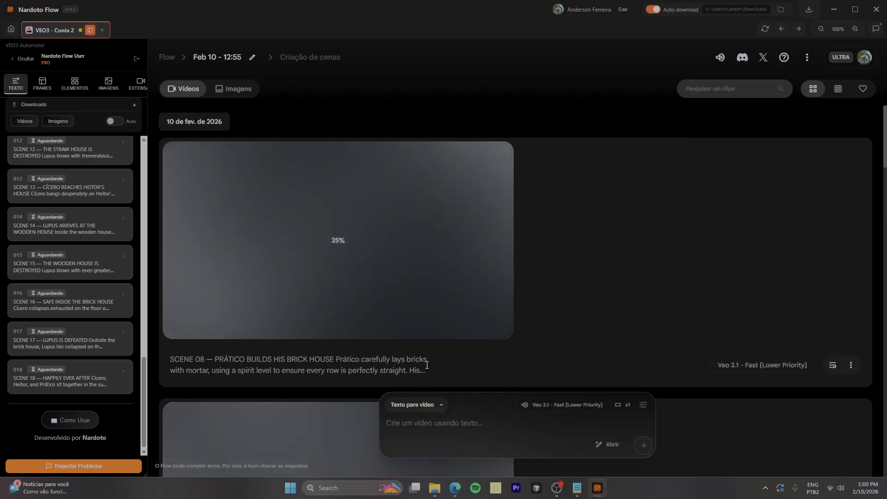
scroll(426, 365, "down", 7)
scroll(426, 364, "down", 10)
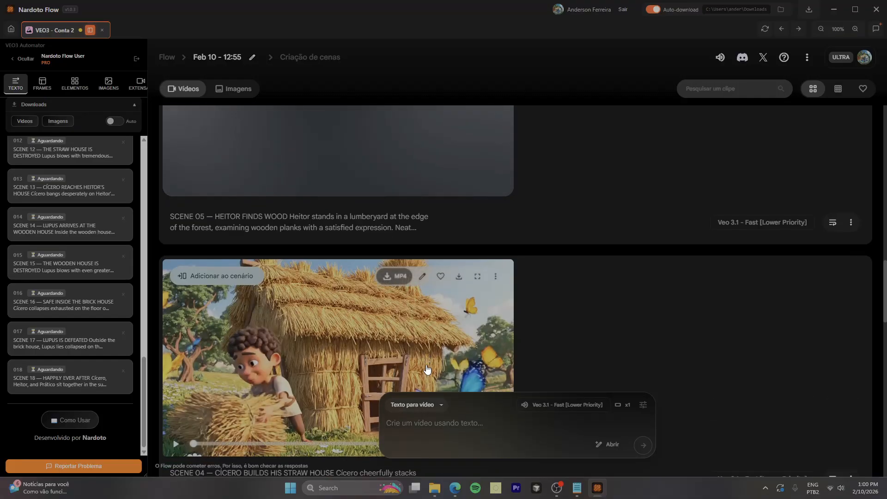
scroll(642, 302, "up", 10)
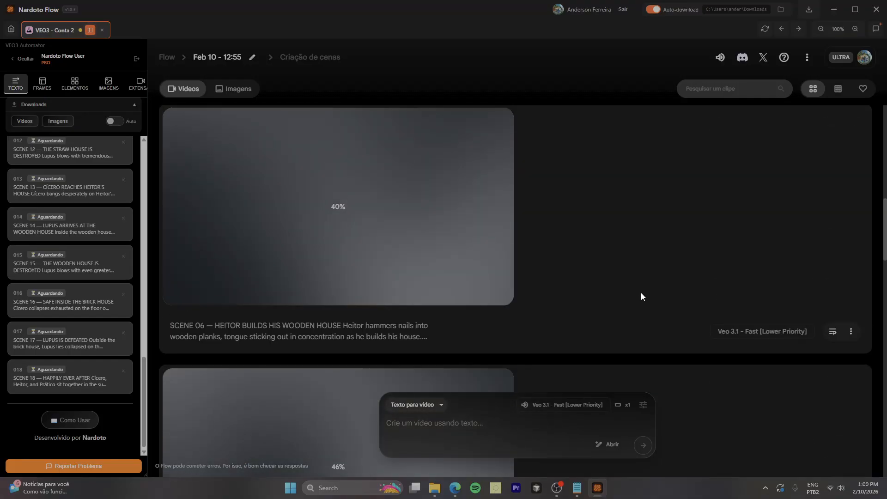
scroll(642, 292, "up", 5)
Switch the automator to Imagens mode and look over its prompt text and the Personagens and Cenarios options
scroll(116, 171, "up", 10)
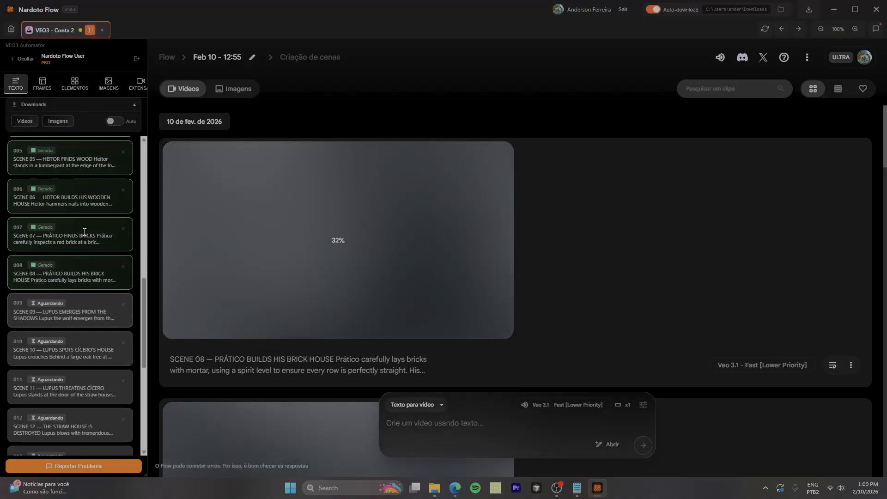
left_click(114, 82)
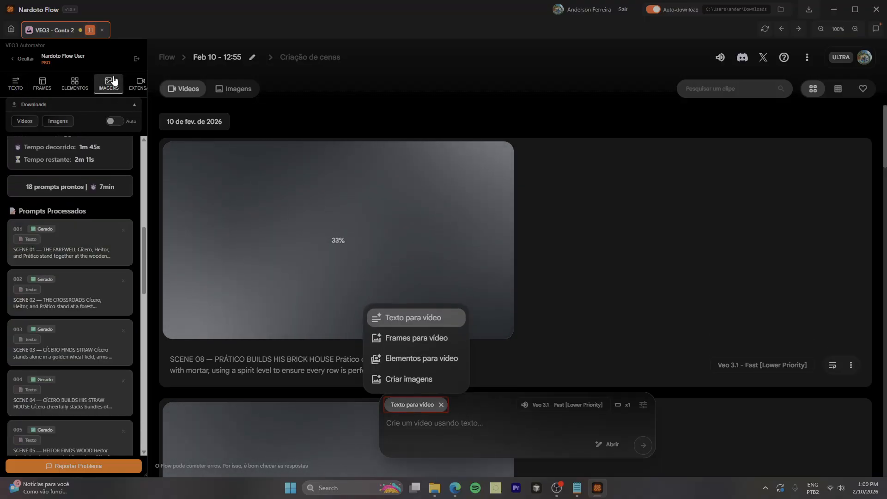
scroll(90, 248, "up", 5)
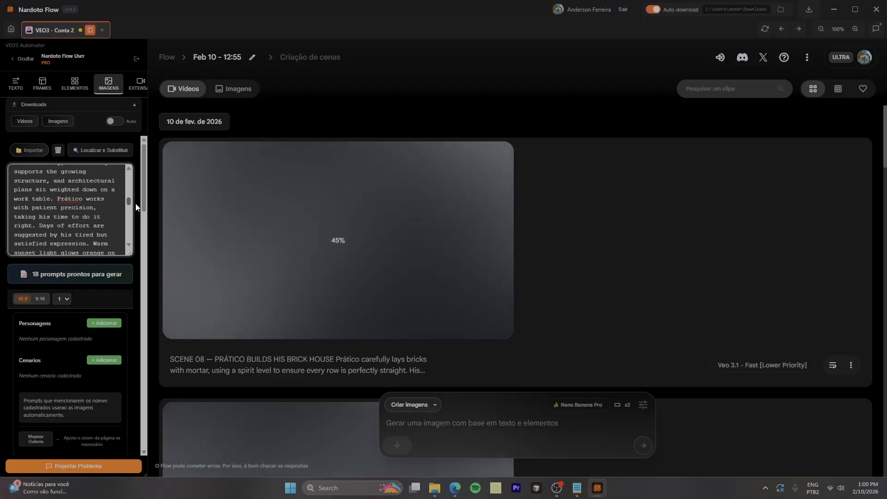
scroll(69, 208, "down", 3)
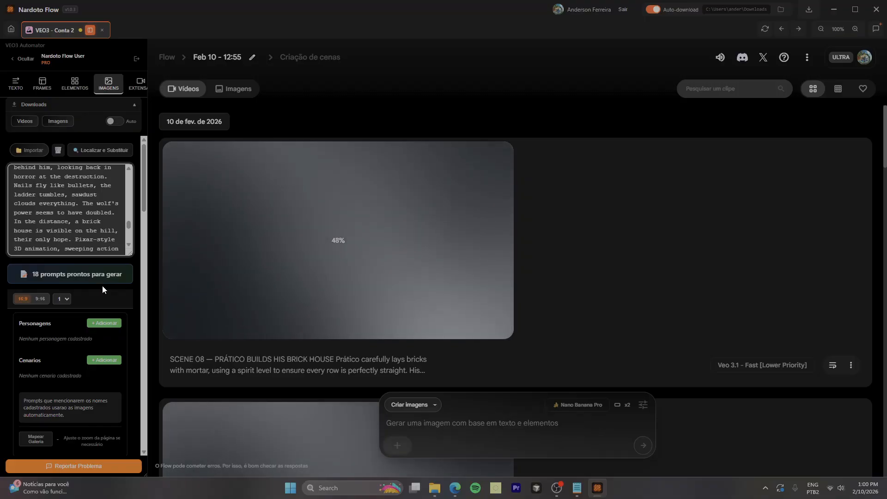
scroll(103, 285, "down", 2)
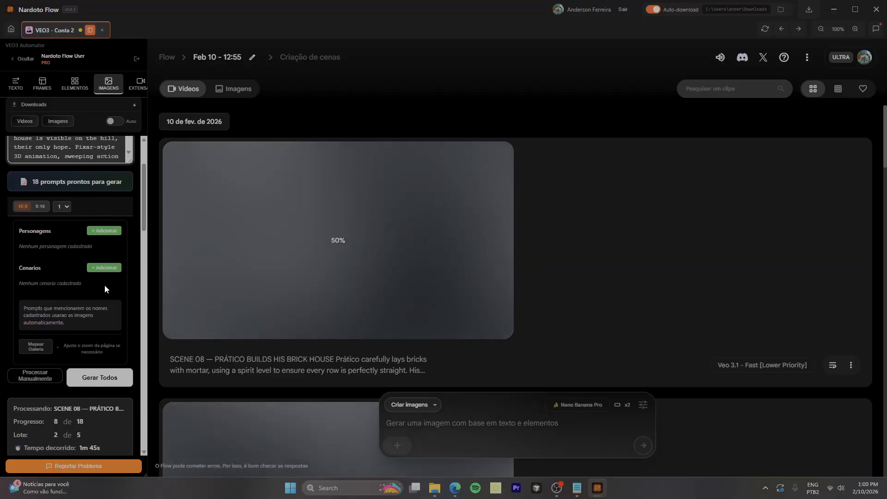
Start generating images for all 18 prompts with the automator's Imagens mode
scroll(104, 285, "down", 2)
scroll(105, 287, "down", 1)
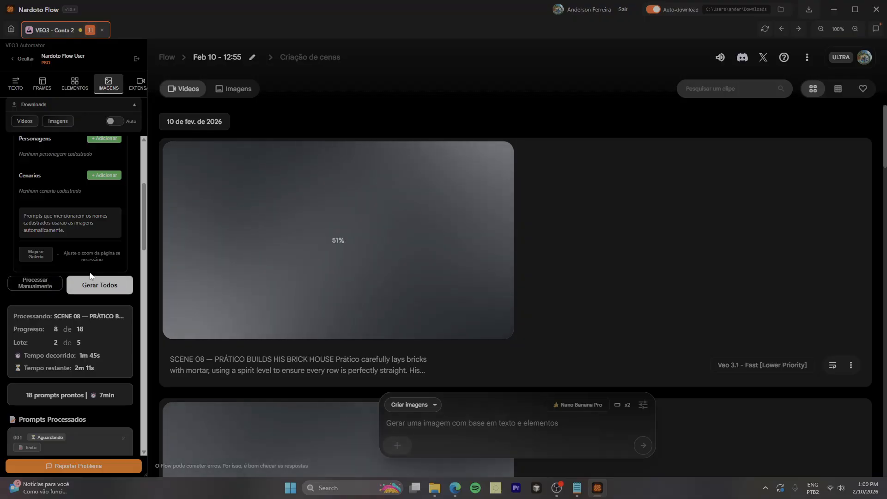
scroll(92, 272, "down", 1)
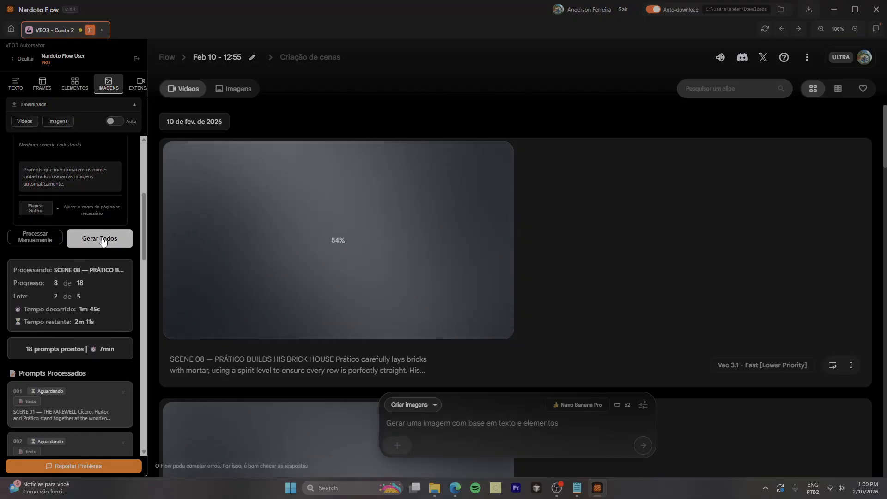
left_click(102, 241)
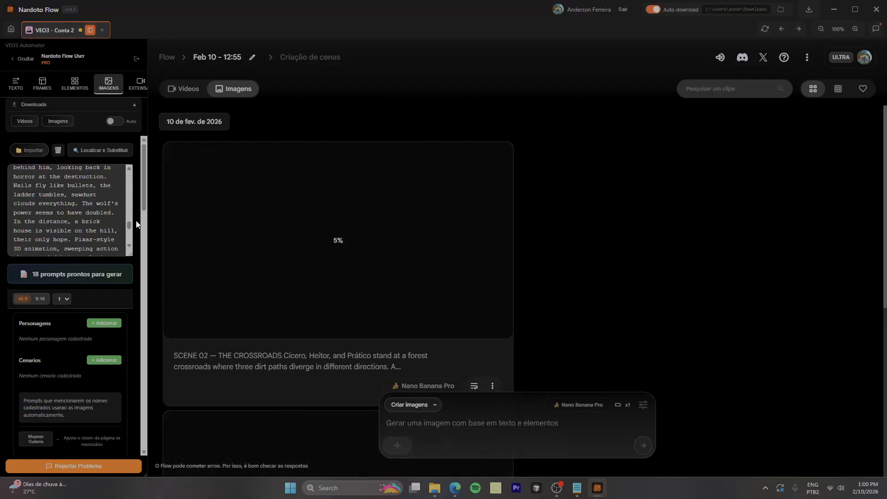
Follow the image run's progress and processed prompts, and review the SCENE 01 to SCENE 04 images in the gallery
scroll(136, 225, "down", 4)
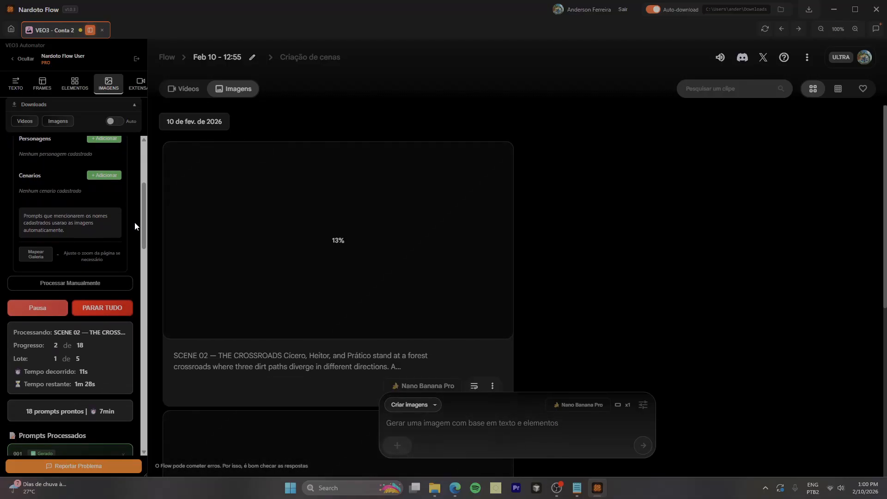
scroll(136, 225, "down", 2)
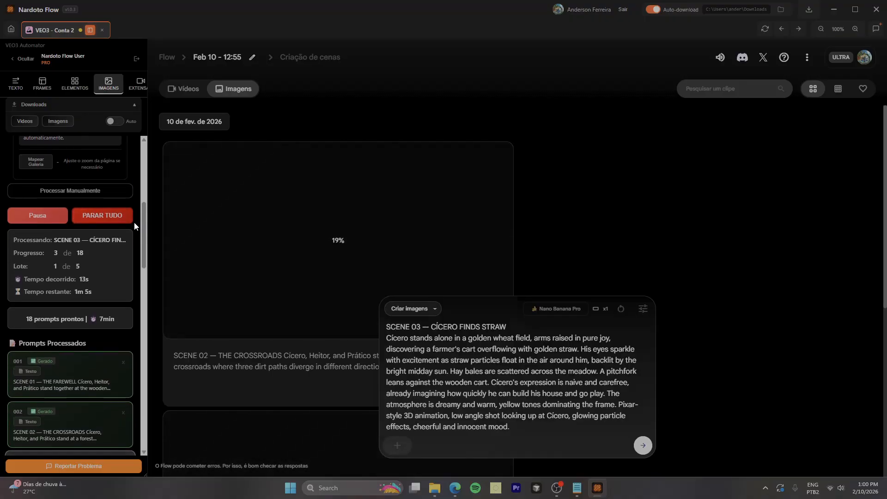
scroll(136, 225, "down", 1)
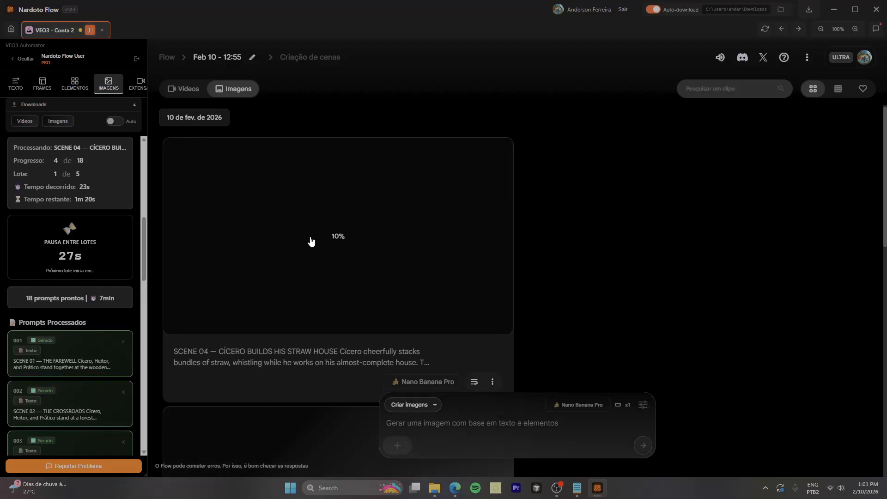
scroll(309, 240, "down", 1)
scroll(431, 244, "down", 10)
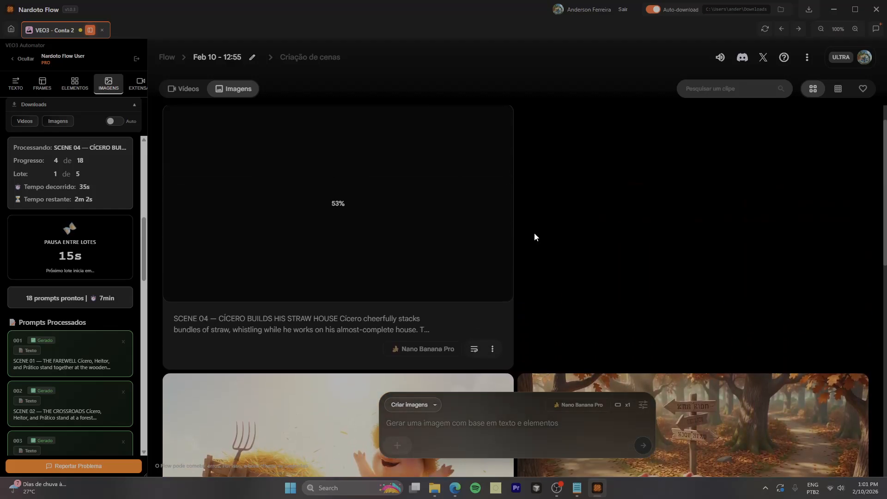
scroll(83, 218, "up", 3)
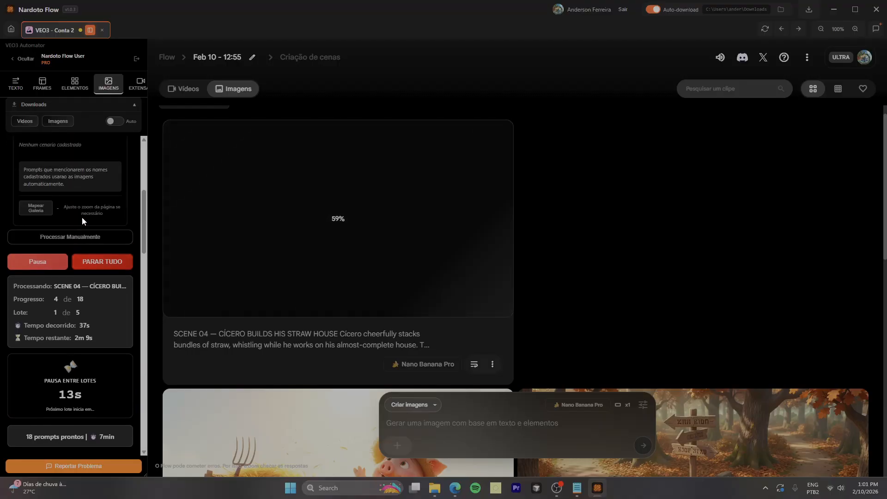
scroll(82, 217, "down", 3)
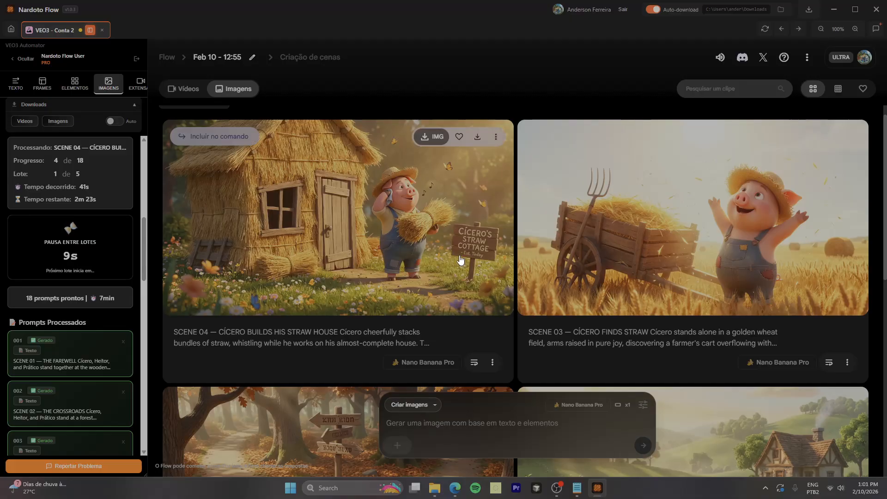
scroll(459, 261, "down", 5)
scroll(459, 261, "up", 5)
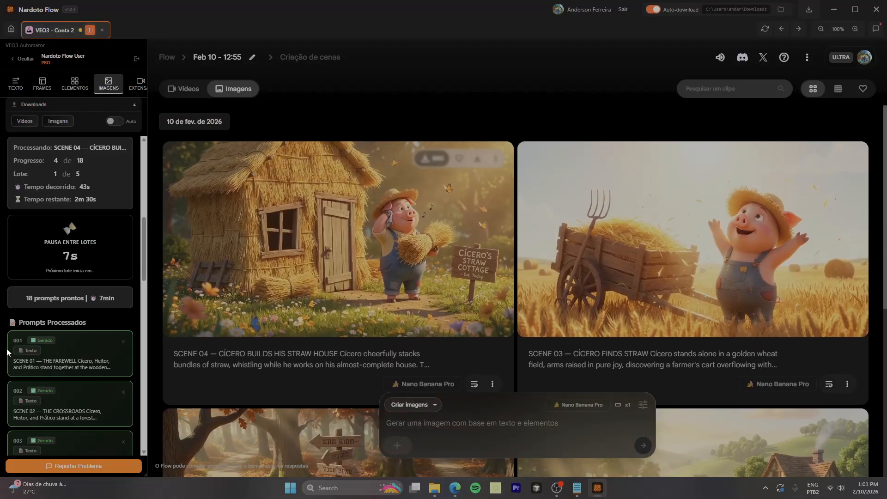
scroll(52, 353, "down", 5)
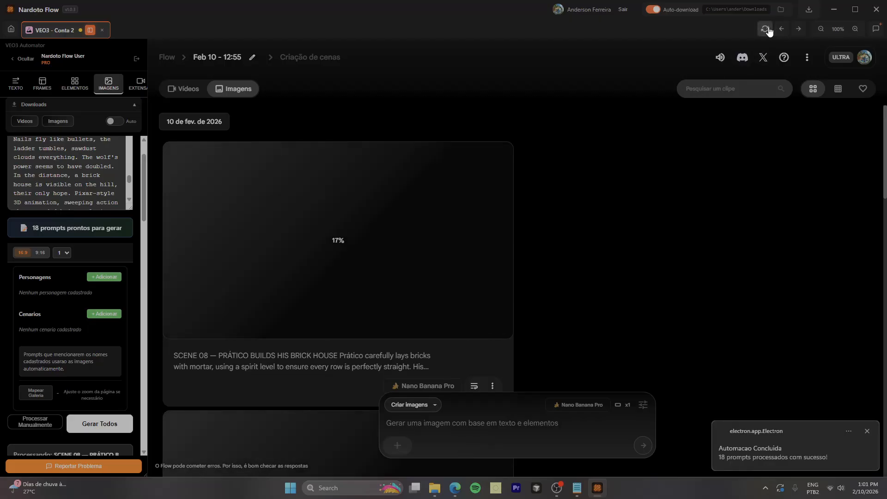
Reload the project page and look over the SCENE 03 to SCENE 06 images
left_click(766, 30)
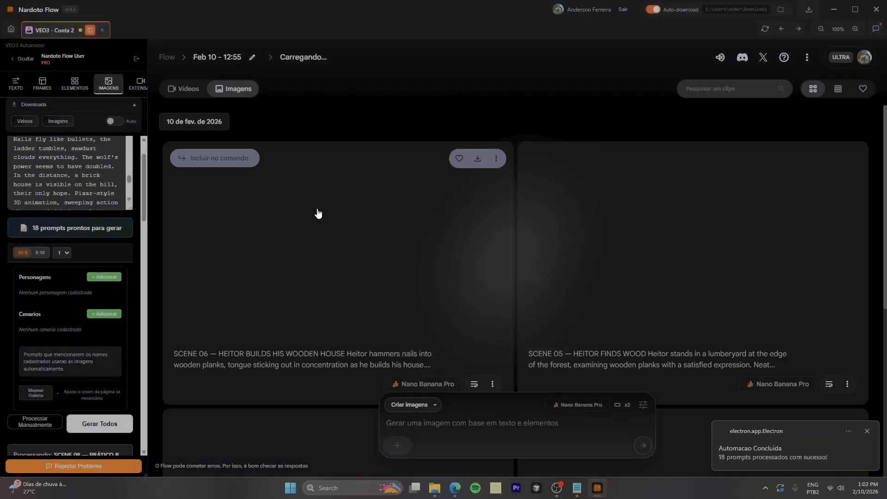
scroll(301, 249, "down", 7)
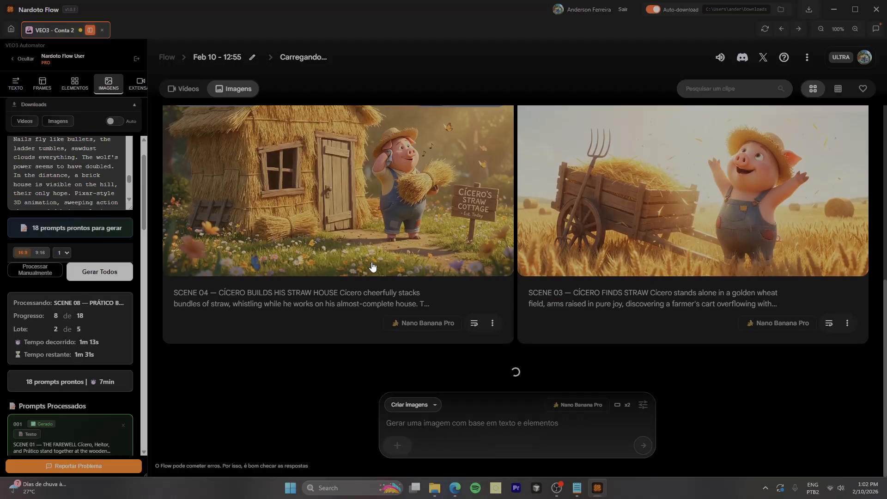
scroll(372, 267, "up", 7)
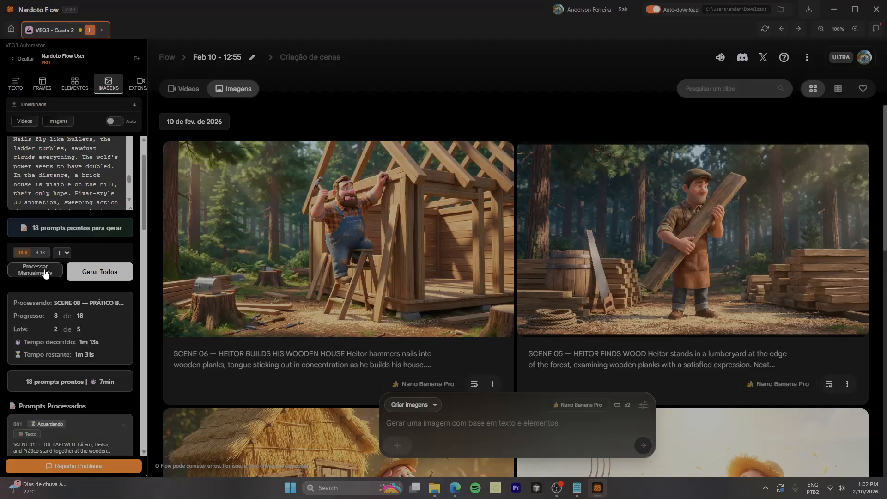
Look over the Personagens and Cenarios options in Imagens mode, briefly switching to Elementos and back
scroll(45, 267, "down", 2)
scroll(45, 267, "up", 1)
left_click(75, 83)
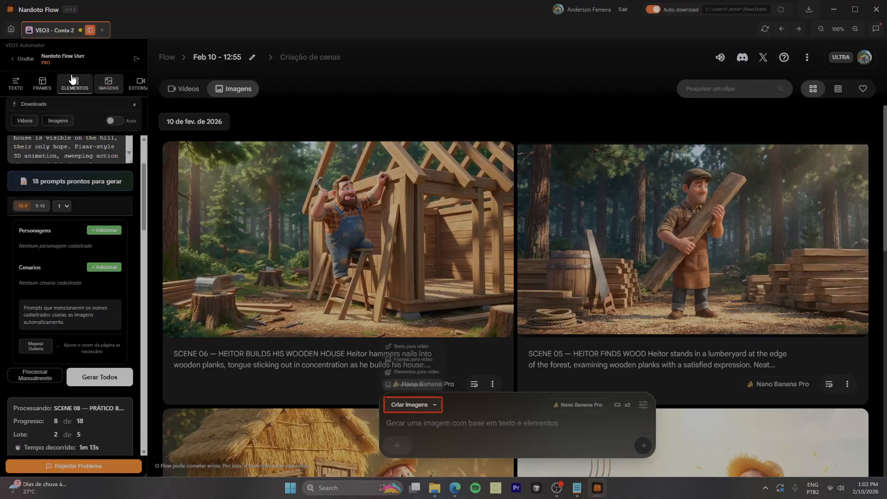
left_click(100, 84)
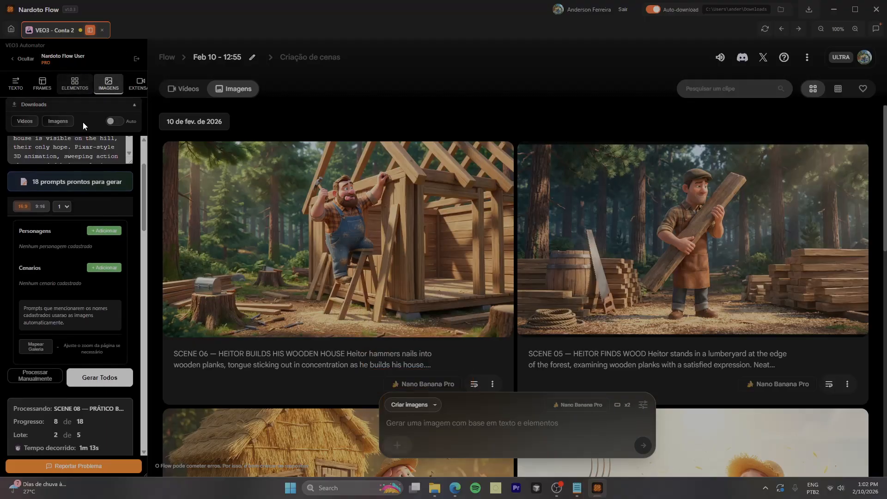
scroll(45, 254, "down", 1)
scroll(46, 252, "up", 1)
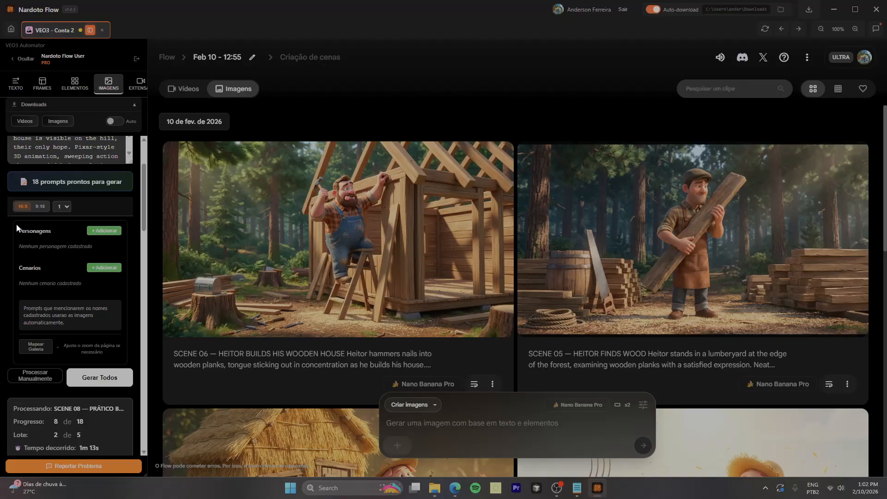
left_click_drag(20, 231, 33, 245)
View the project's uploaded reference images, close them, and map the gallery into the automator
left_click(398, 446)
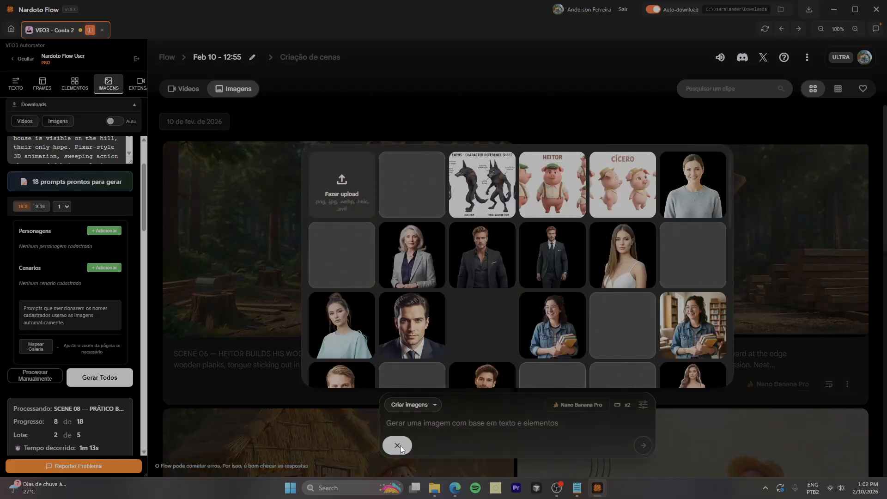
left_click(398, 445)
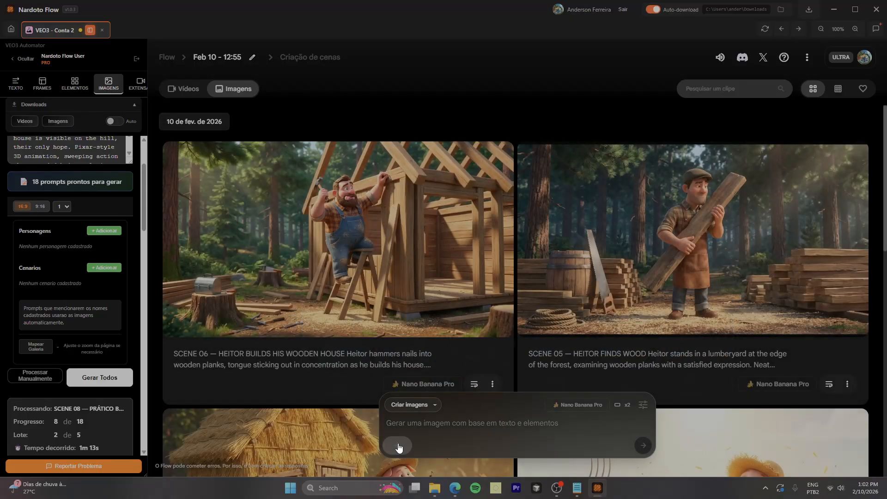
left_click(37, 348)
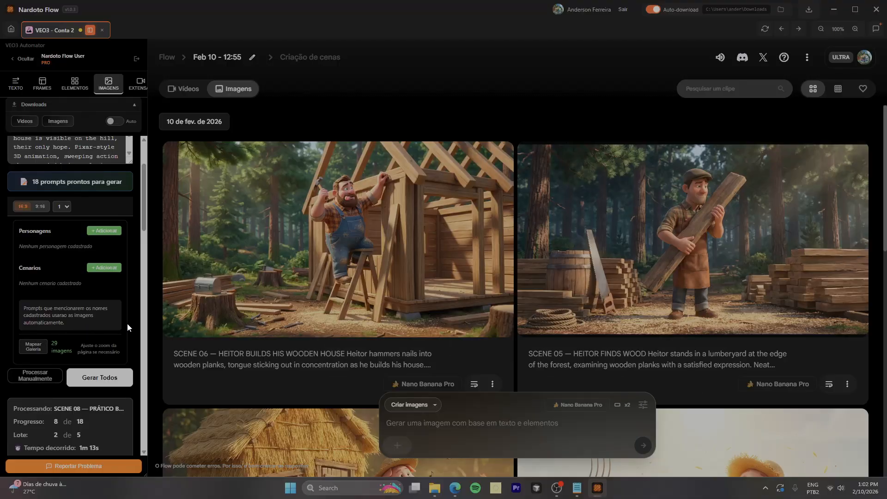
Add a character named Prático with Imagem 1 from the Galeria VEO3 as its reference image
left_click(99, 232)
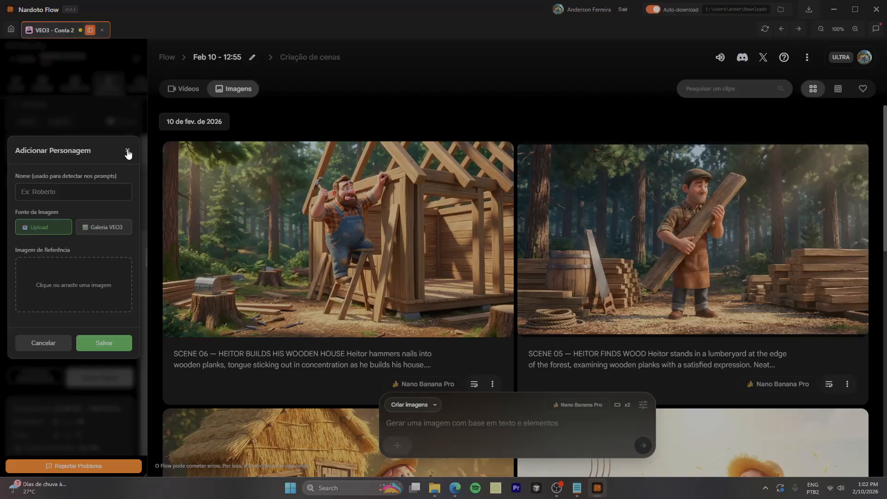
left_click(128, 153)
left_click(105, 235)
left_click(105, 235)
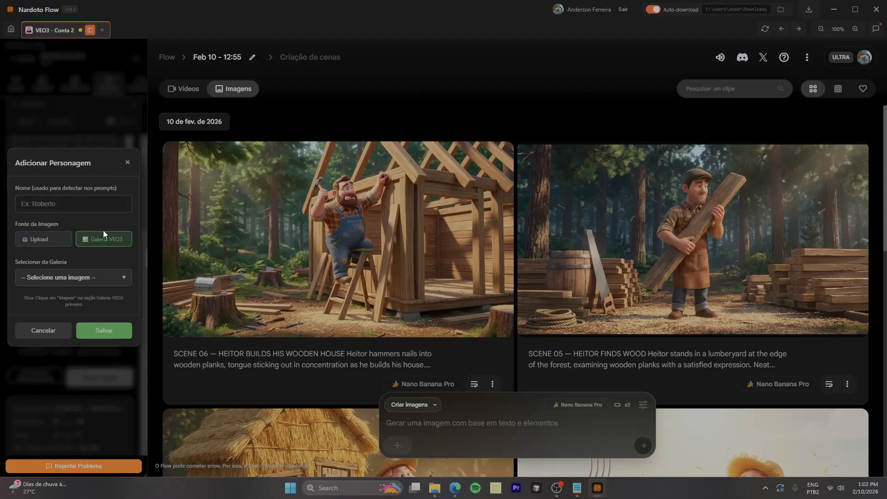
left_click(70, 279)
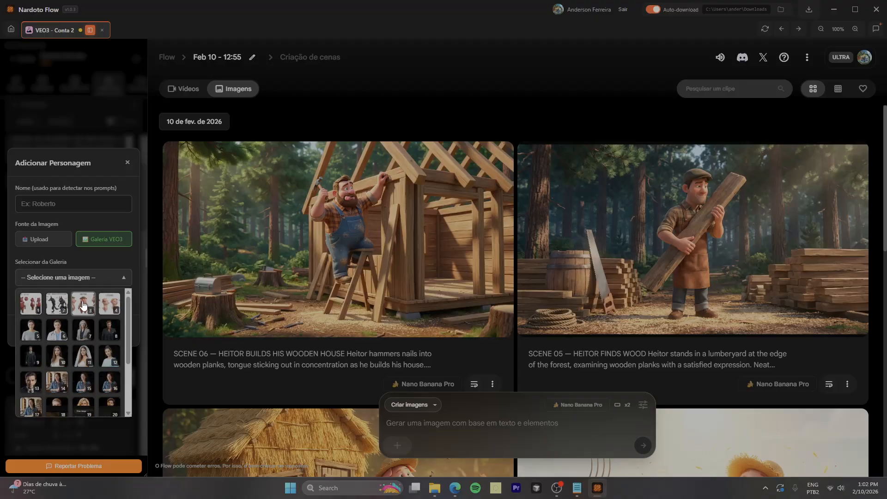
left_click(30, 305)
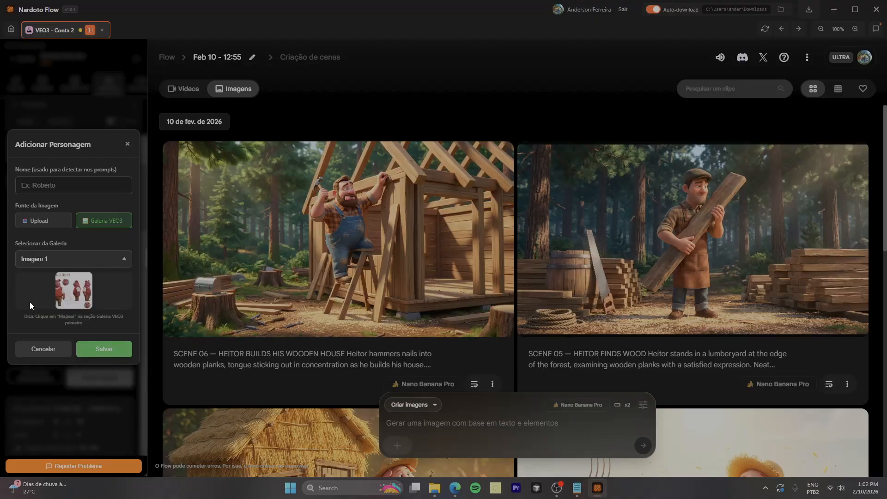
left_click(60, 184)
left_click(110, 350)
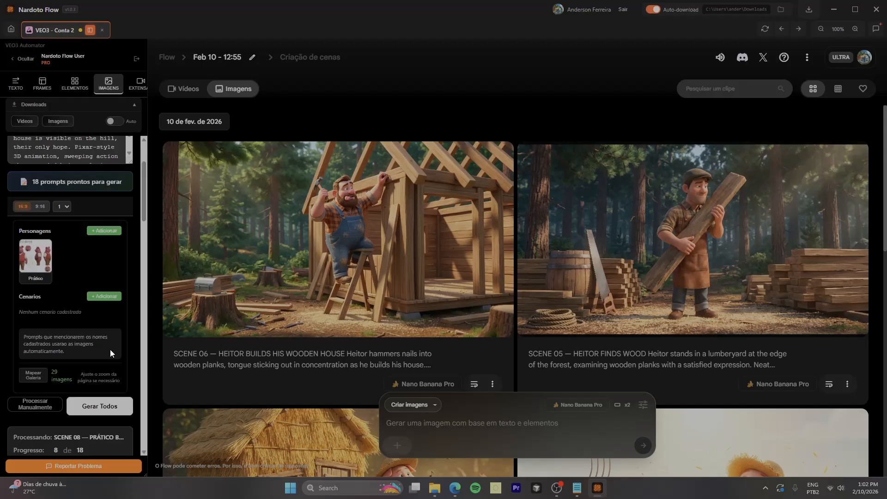
Add a character named Lupus with the wolf reference sheet, Imagem 2 from the gallery
left_click(106, 231)
left_click(92, 259)
left_click(55, 284)
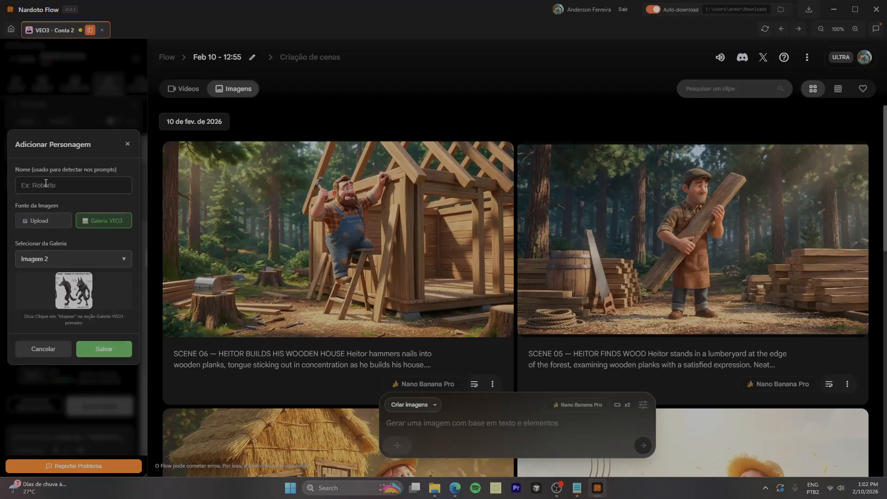
left_click(44, 184)
left_click(105, 349)
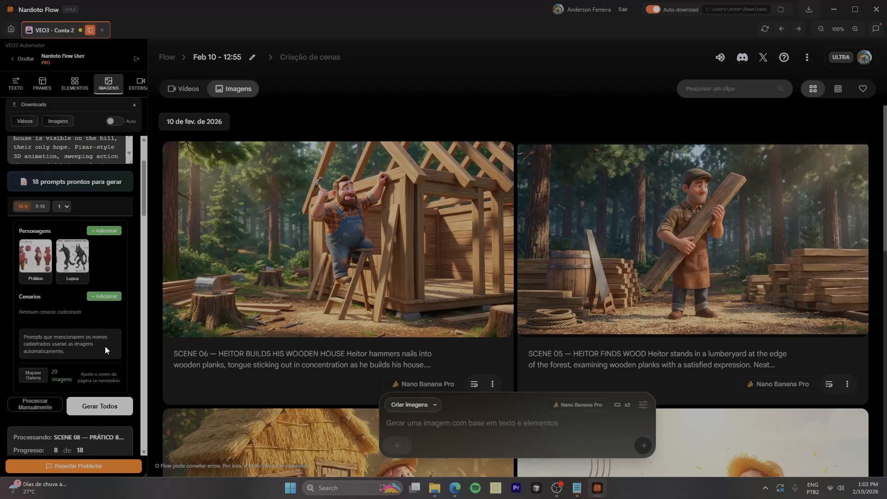
Add a character named Heitor using Imagem 3 from the gallery
left_click(110, 233)
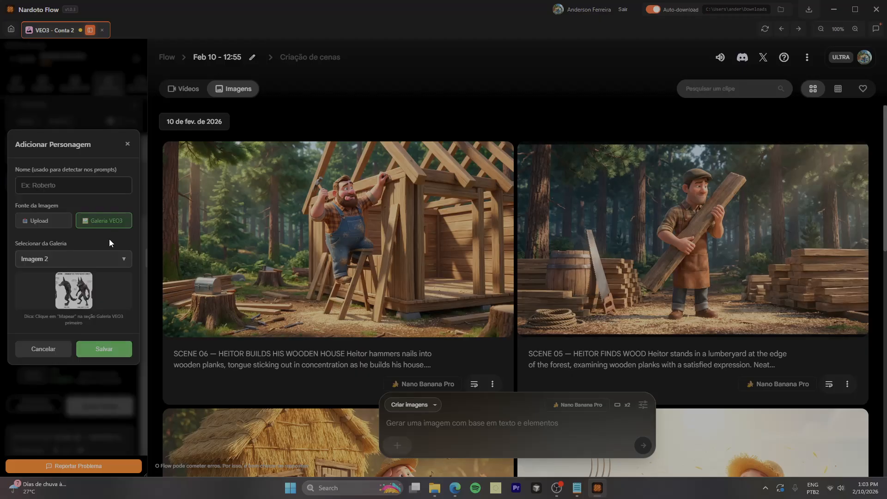
left_click(93, 260)
left_click(83, 277)
left_click(67, 180)
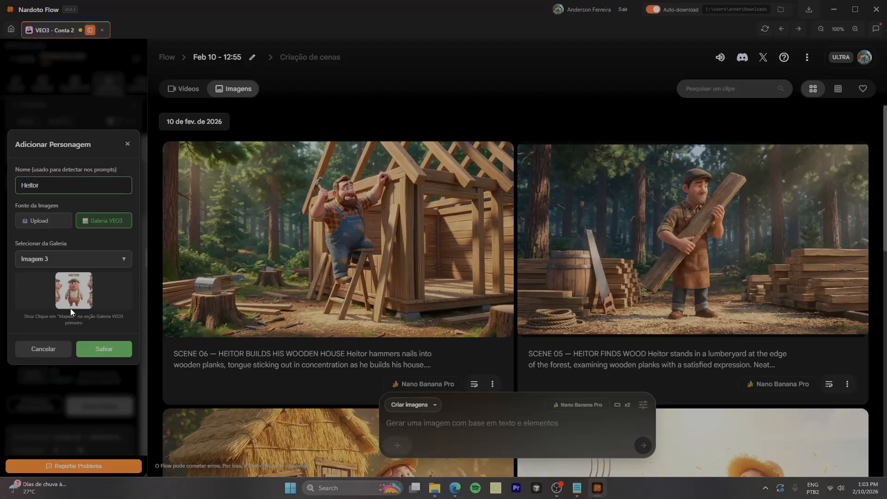
left_click(98, 348)
Add a character named Cícero using Imagem 4 from the gallery
left_click(114, 232)
left_click(111, 259)
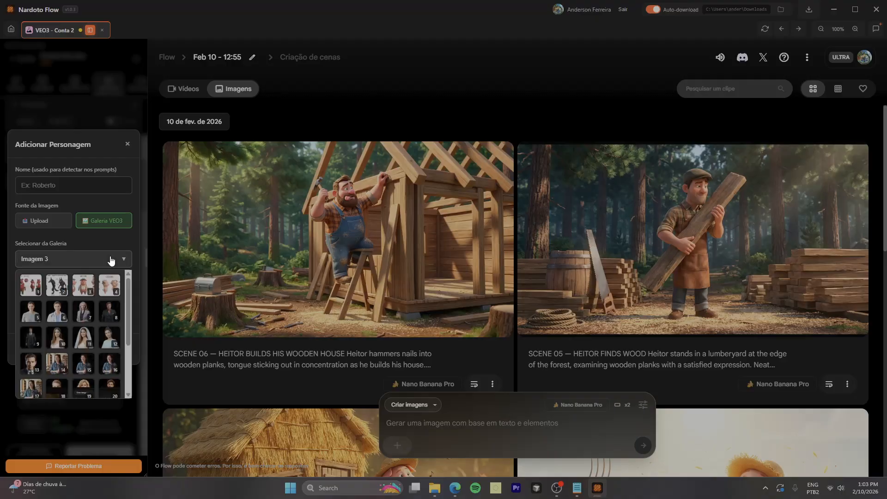
left_click(110, 286)
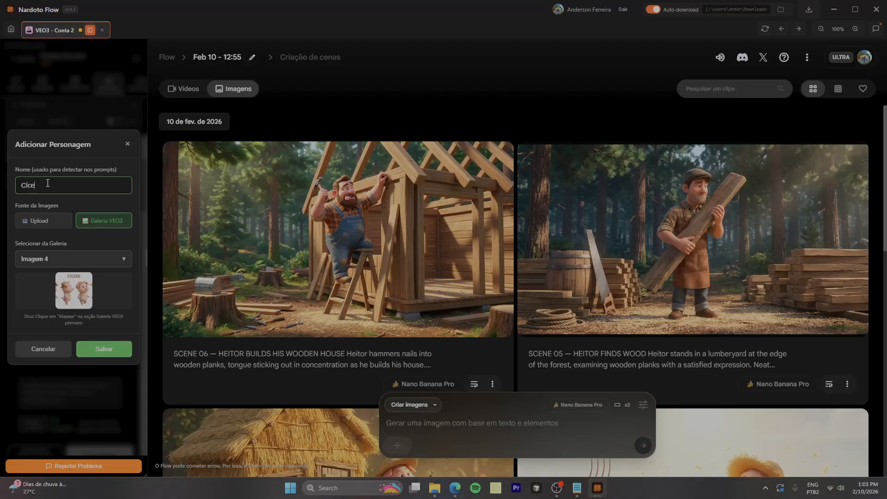
left_click(111, 352)
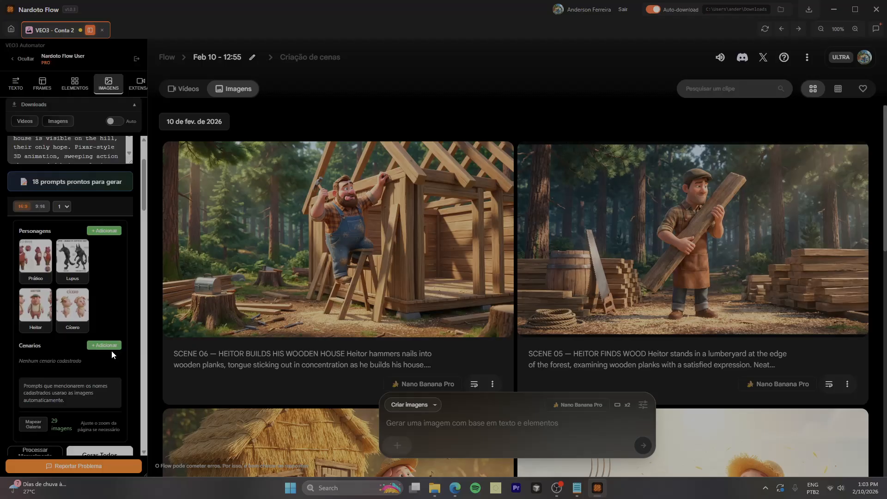
Compare the character names in the SCENE 01 prompt with the registered Personagens
scroll(107, 238, "up", 3)
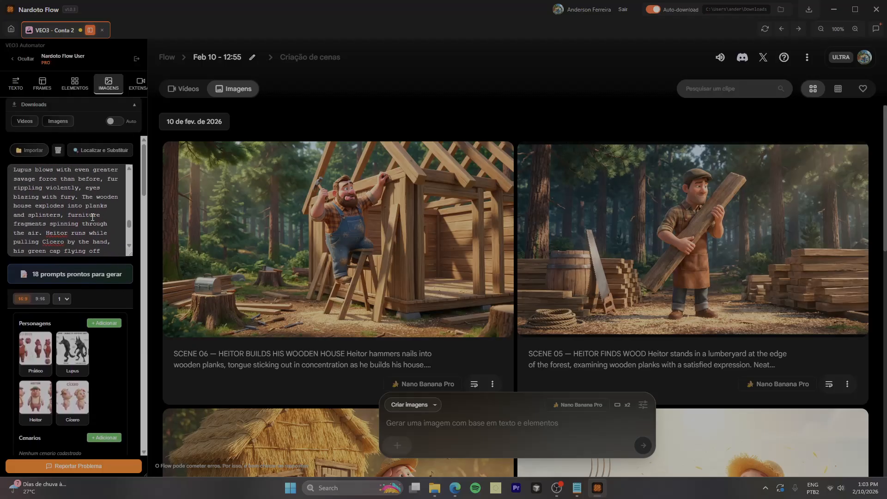
left_click_drag(130, 227, 132, 165)
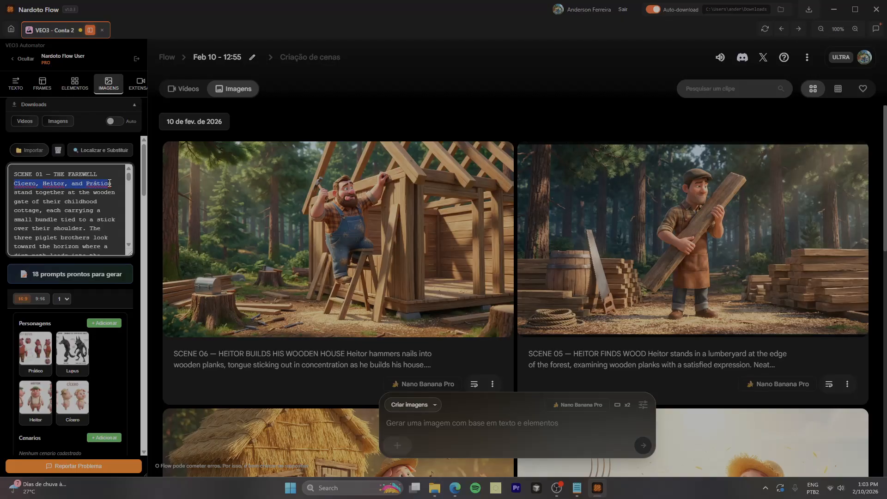
left_click(104, 358)
scroll(101, 361, "down", 3)
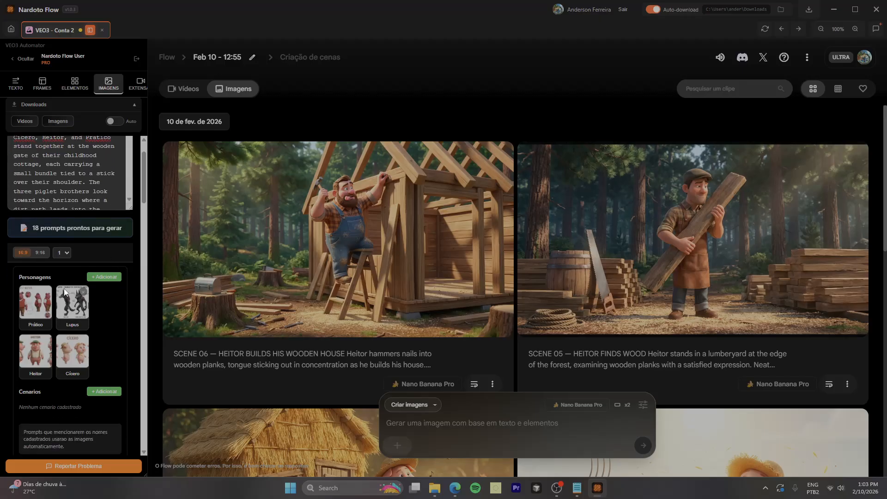
Check which registered characters are assigned to each prompt in the processed list, from SCENE 01 to SCENE 18
scroll(37, 241, "down", 10)
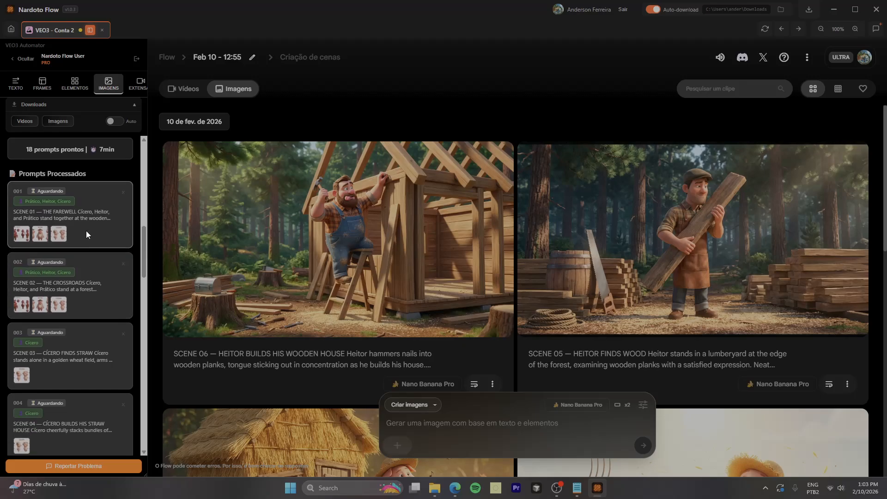
scroll(86, 231, "down", 1)
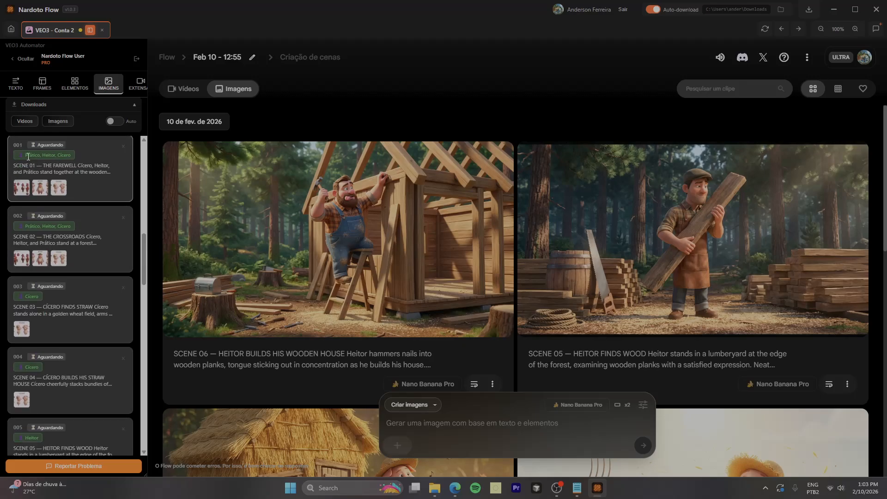
scroll(27, 157, "up", 1)
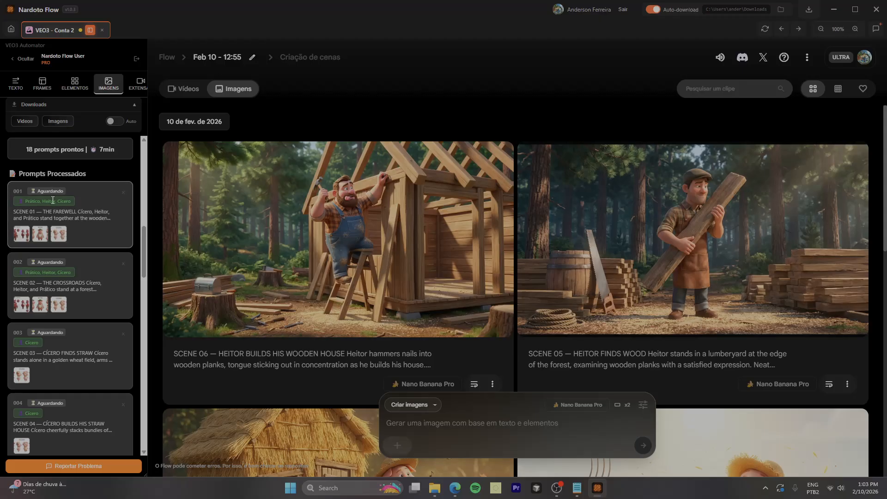
scroll(55, 221, "down", 3)
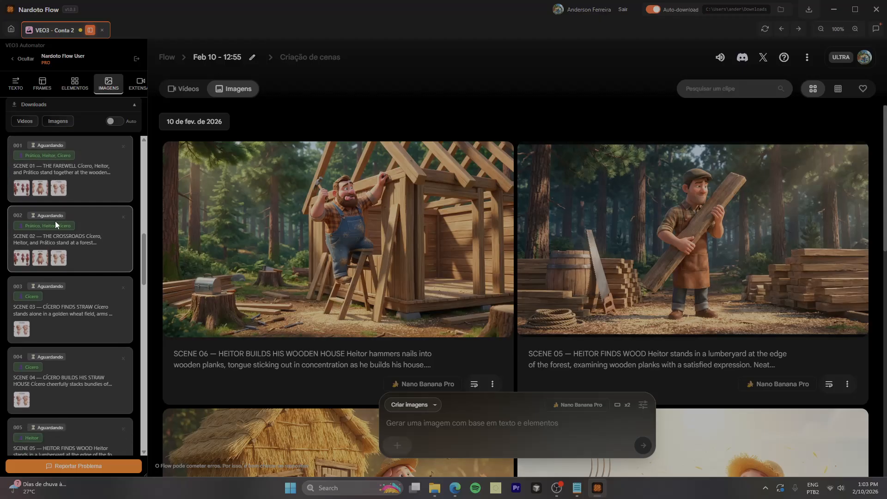
scroll(54, 221, "down", 14)
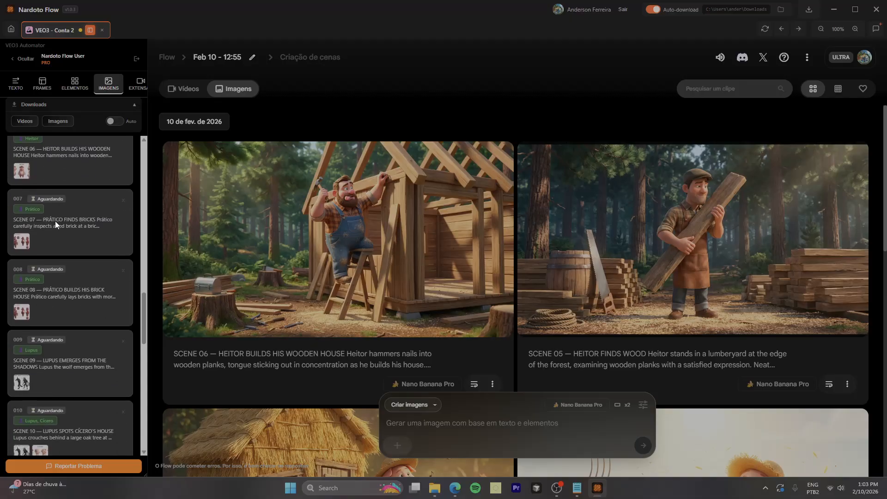
scroll(55, 221, "up", 8)
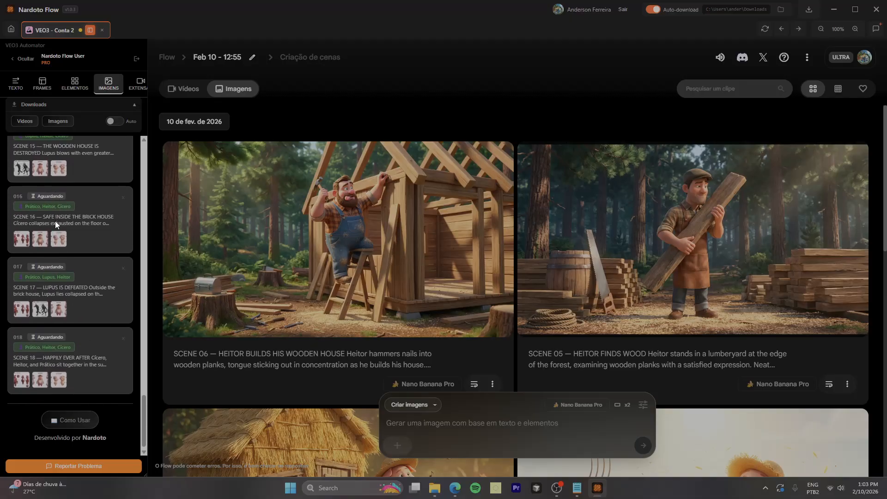
scroll(59, 276, "up", 12)
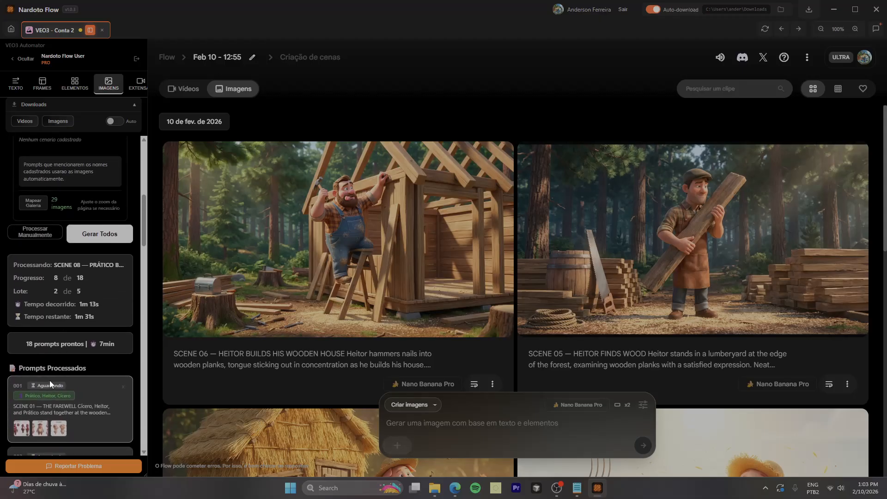
Start generating images for all 18 scene prompts with the registered character references
scroll(54, 260, "up", 4)
scroll(62, 258, "up", 3)
scroll(93, 312, "down", 4)
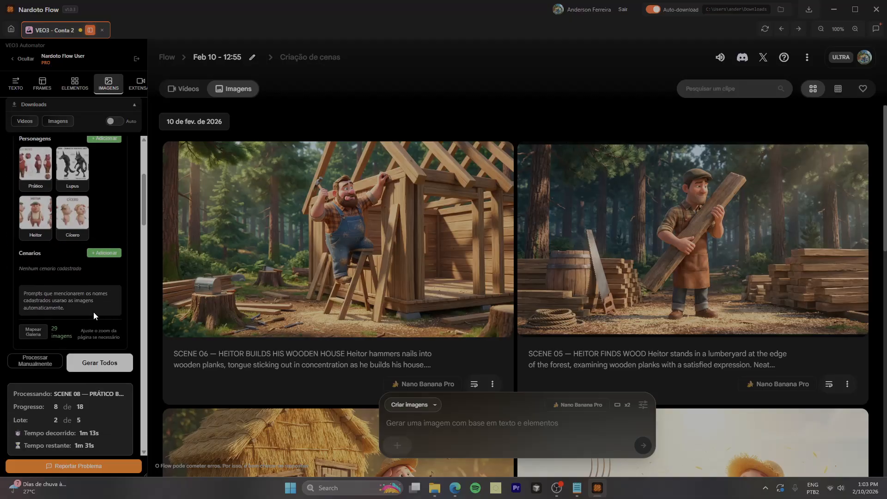
left_click(103, 369)
Follow the batch's progress through SCENE 04, and stop all generation during the pause between batches
scroll(120, 278, "down", 2)
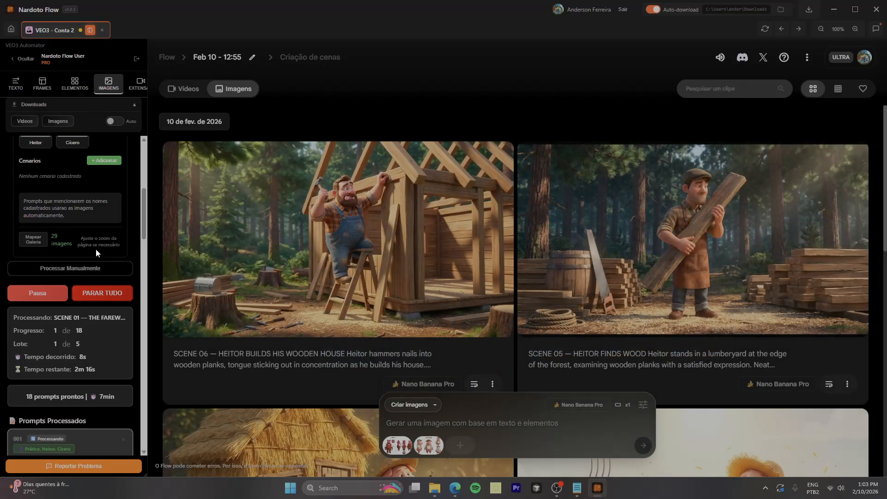
scroll(95, 249, "down", 4)
scroll(133, 206, "down", 2)
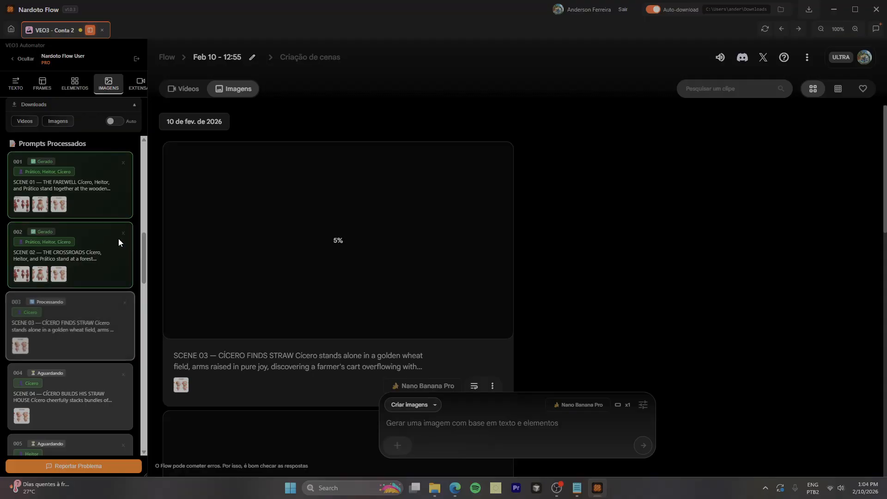
scroll(126, 245, "down", 1)
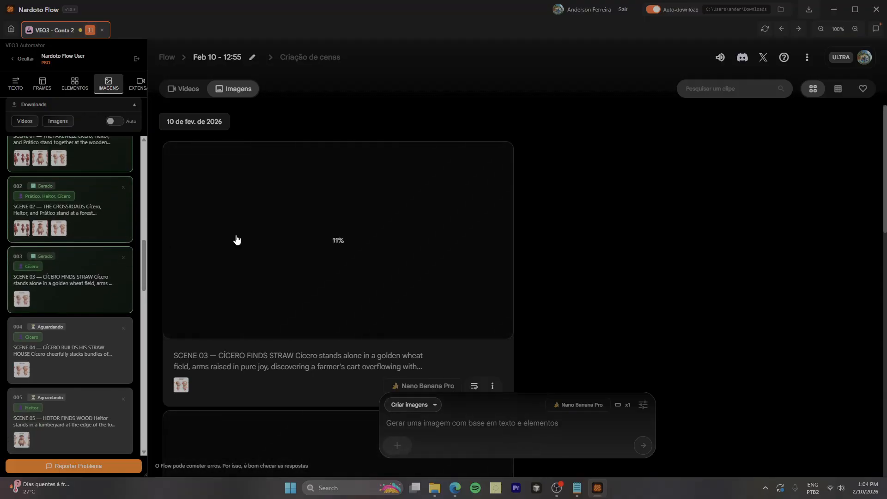
scroll(235, 239, "down", 2)
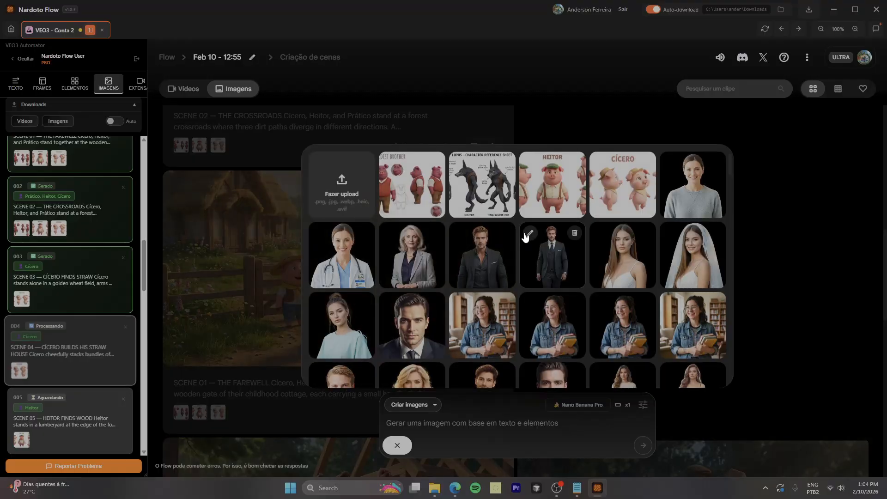
left_click(211, 267)
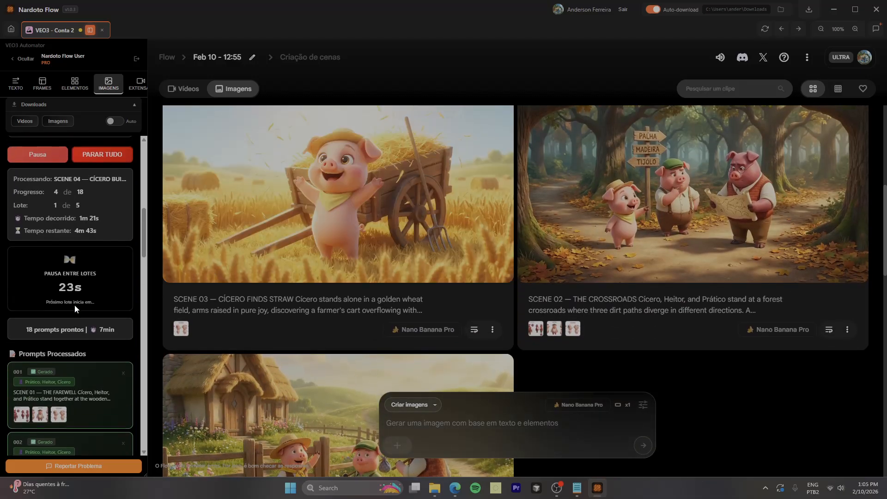
left_click(93, 160)
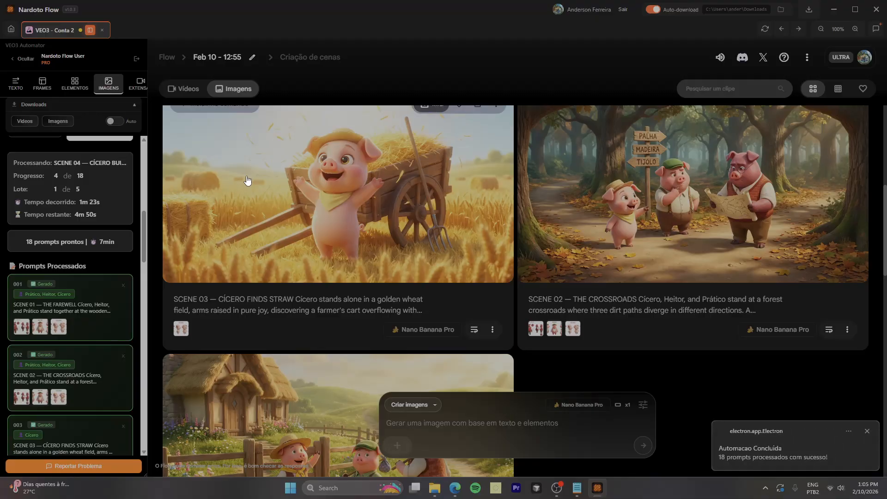
Compare the generated images of SCENE 01 to SCENE 04 with their attached character references and the earlier images made without references
scroll(317, 246, "down", 4)
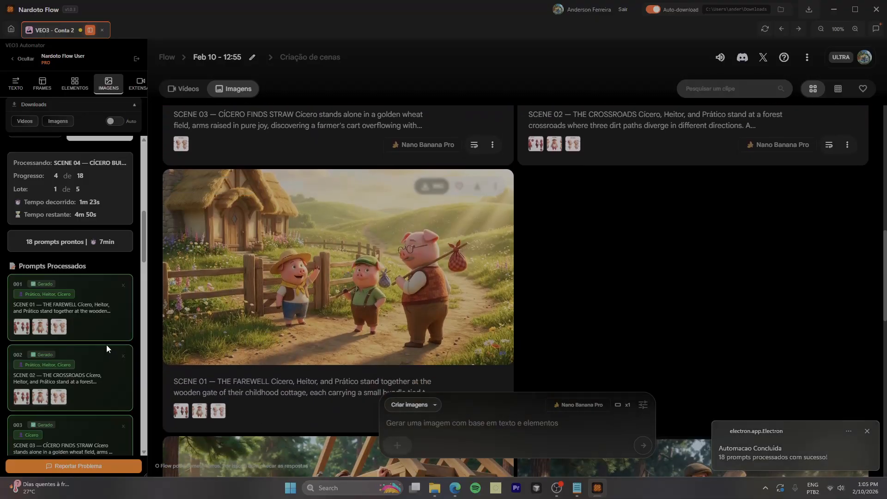
mouse_move(218, 418)
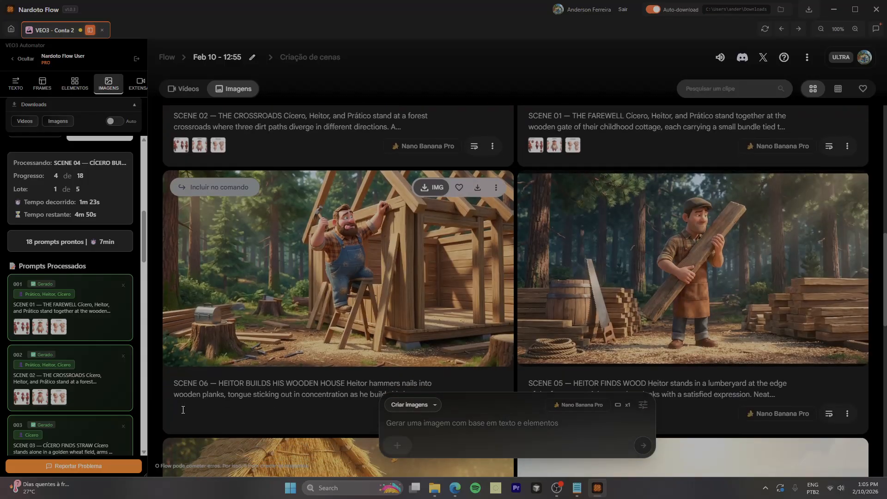
scroll(619, 322, "up", 1)
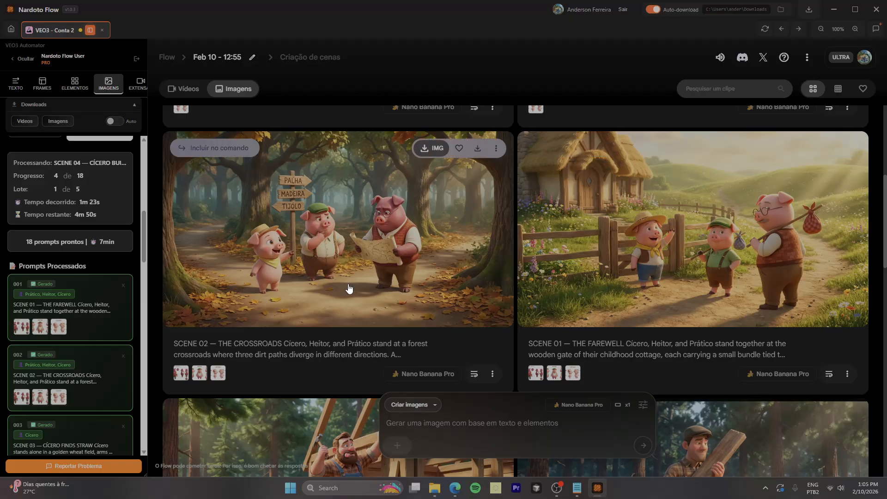
mouse_move(209, 380)
scroll(463, 212, "up", 5)
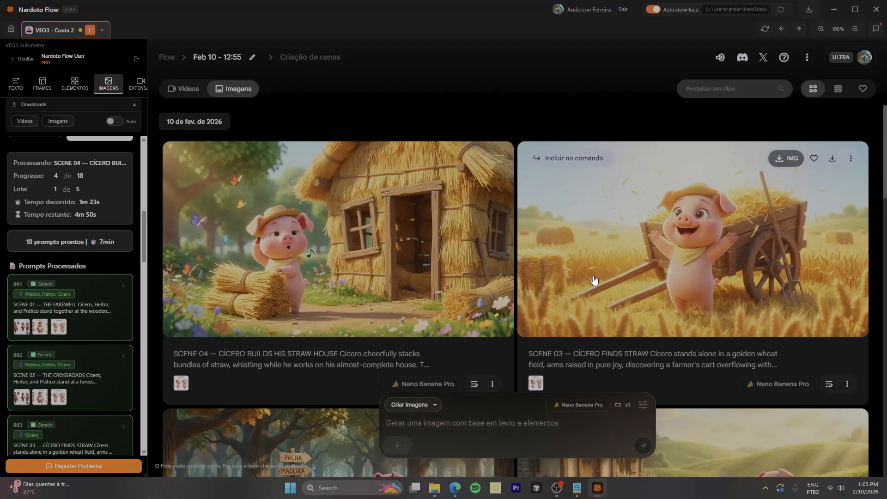
Switch the automation from image generation to Elementos mode for creating videos
scroll(102, 258, "up", 8)
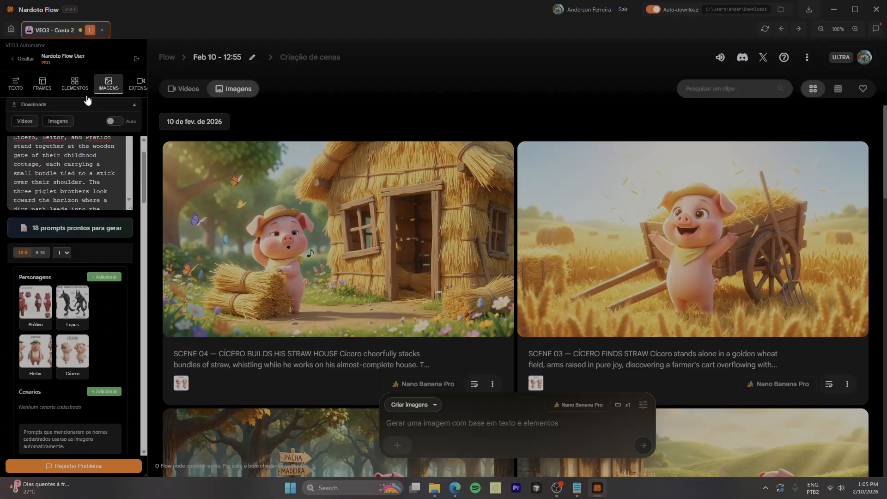
left_click(73, 82)
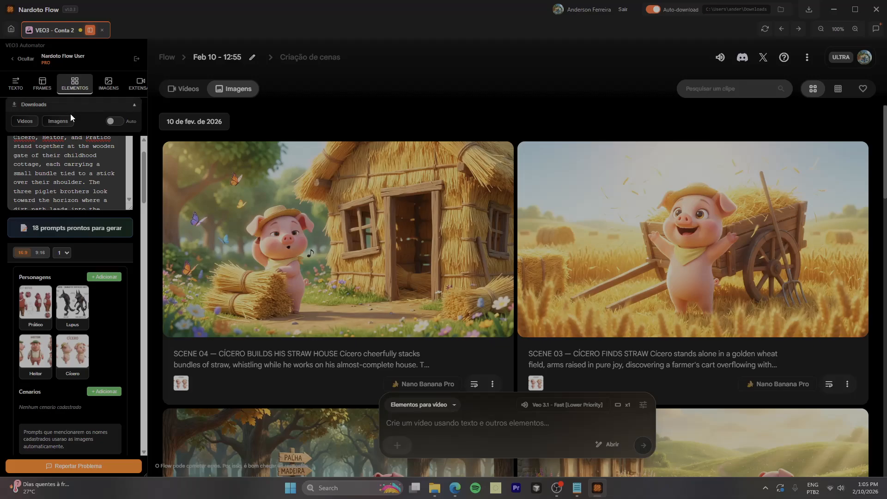
left_click(765, 29)
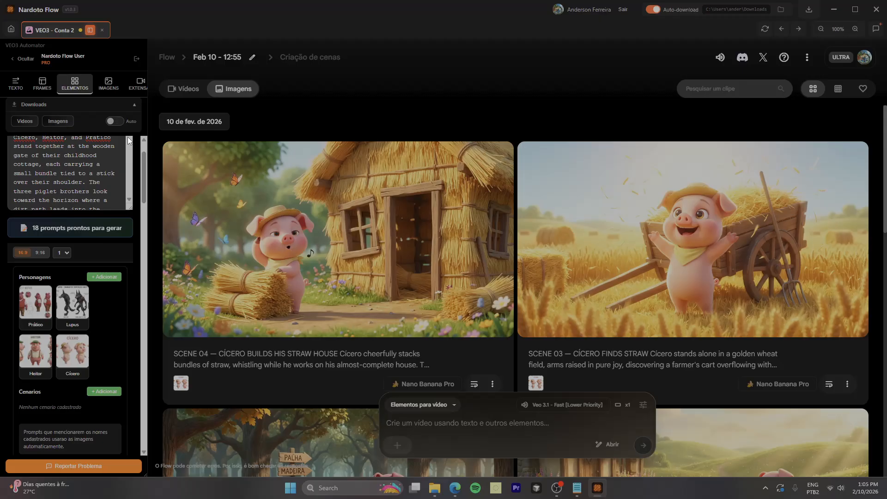
Examine the scene prompts, Personagens, Cenarios and processed prompt list in Elementos mode
scroll(133, 347, "up", 1)
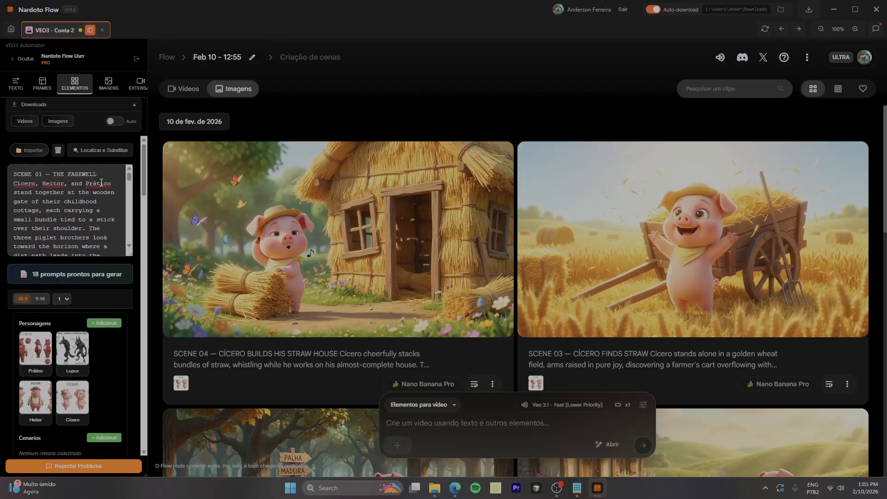
scroll(97, 189, "down", 3)
scroll(110, 350, "down", 3)
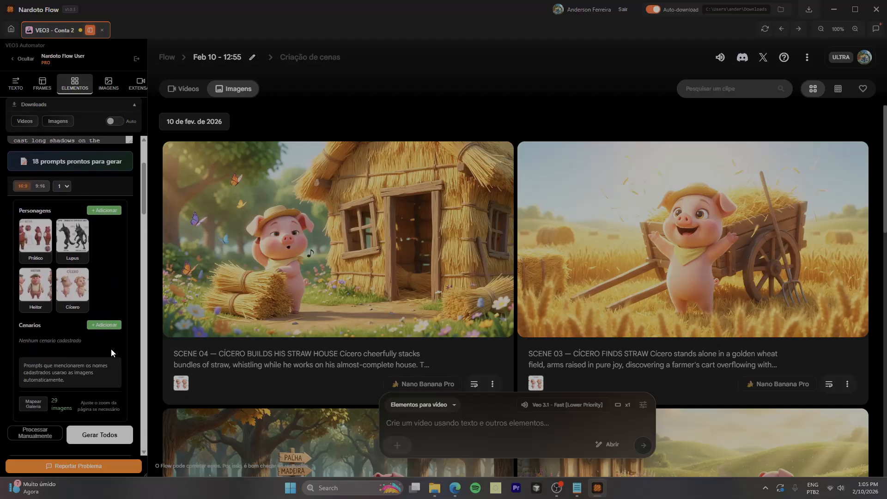
scroll(89, 290, "down", 1)
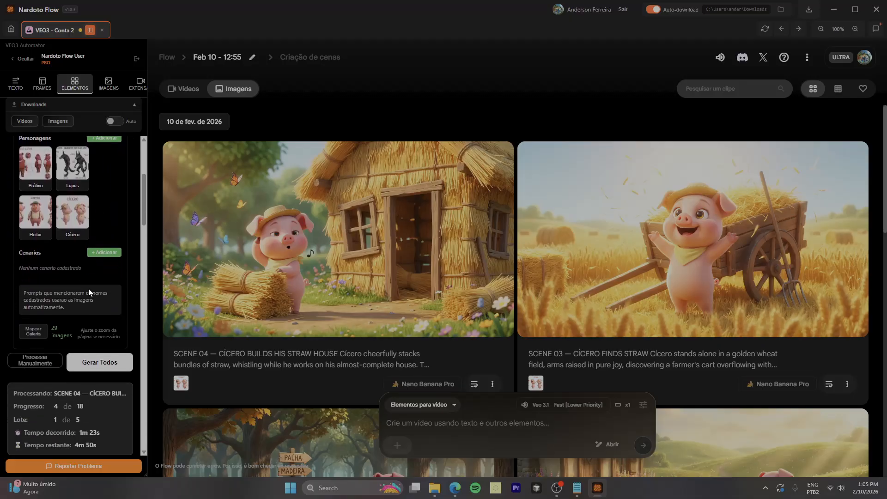
scroll(88, 288, "down", 2)
scroll(91, 280, "down", 3)
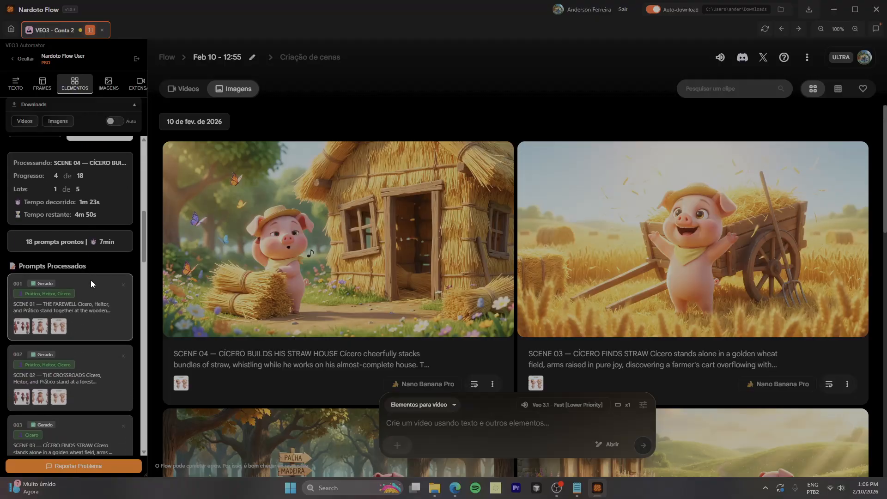
scroll(90, 280, "up", 6)
scroll(91, 279, "up", 3)
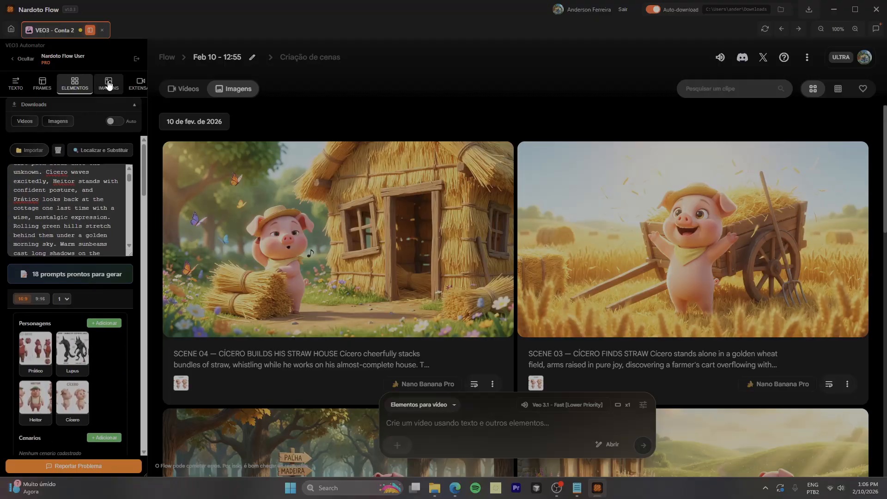
scroll(93, 319, "down", 1)
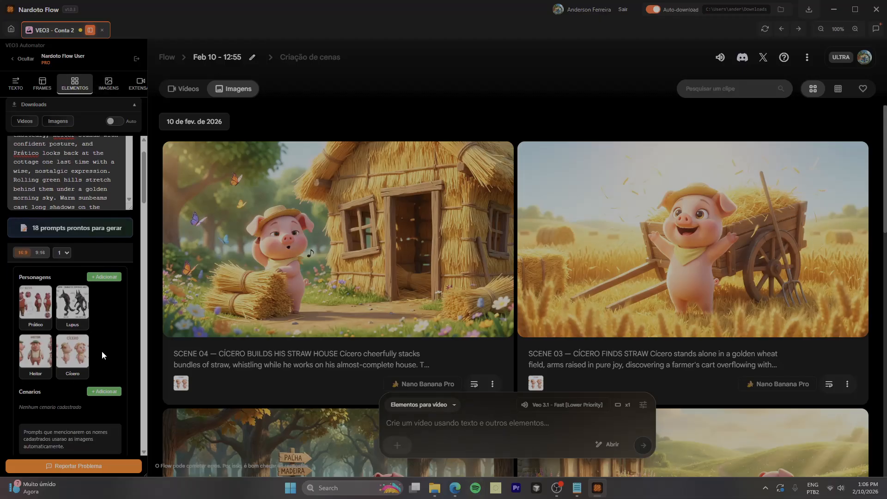
scroll(112, 347, "down", 1)
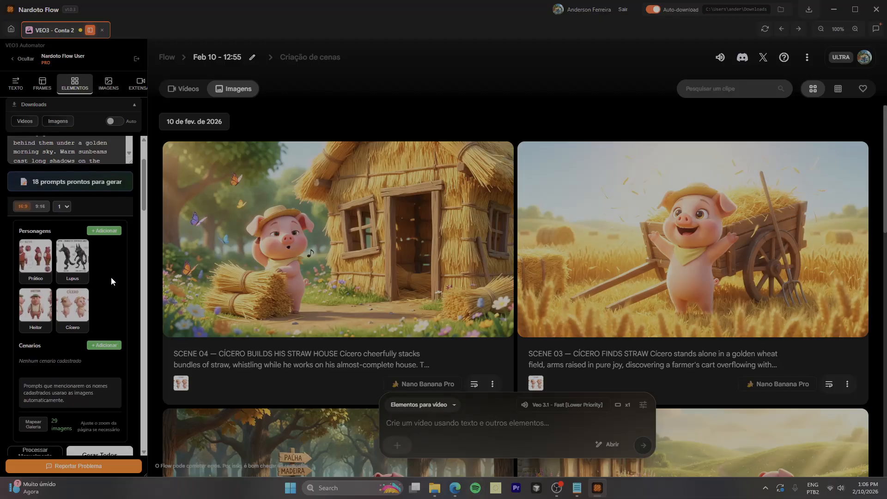
scroll(111, 276, "down", 3)
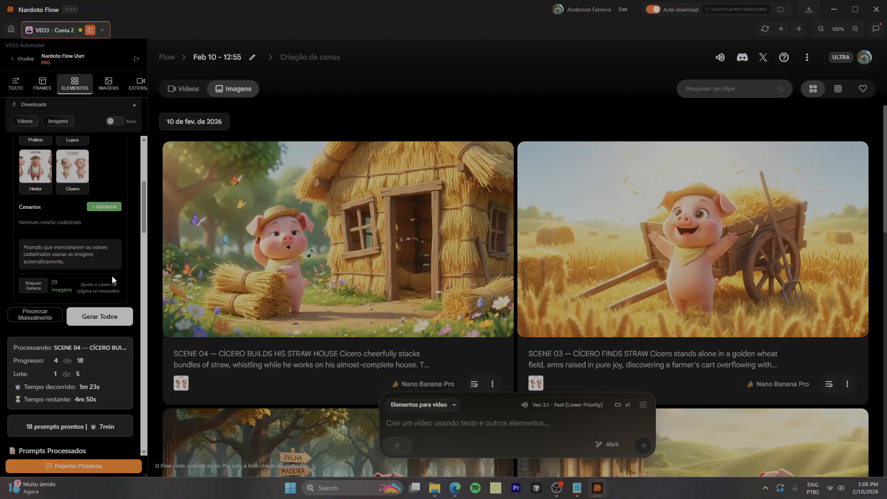
scroll(112, 276, "up", 1)
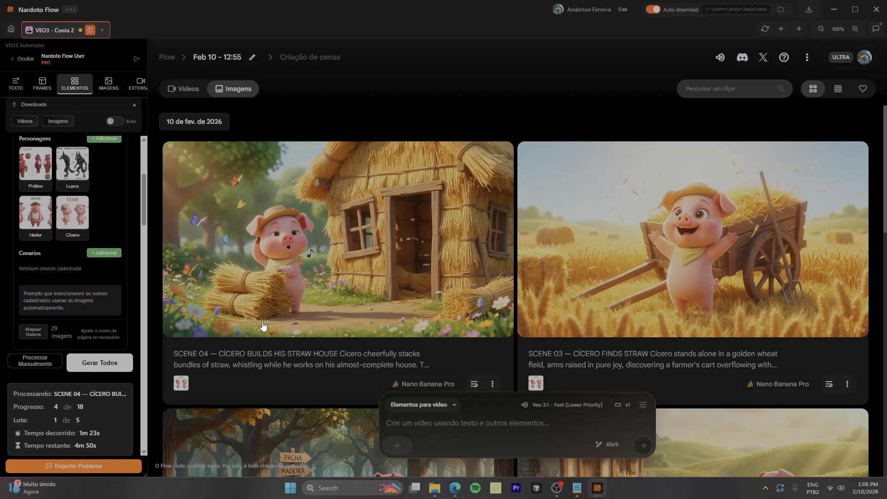
scroll(93, 240, "up", 1)
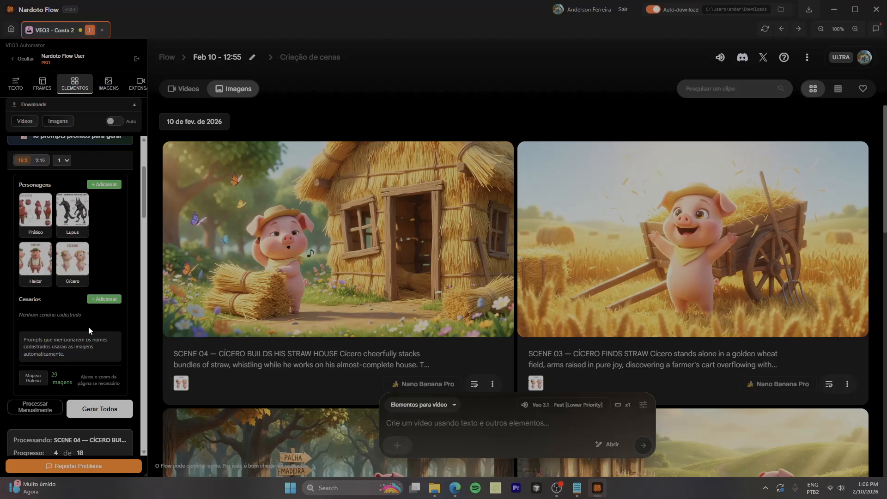
View the reference images available as video elements, close the gallery, and recheck the registered characters and processed prompts
left_click(397, 446)
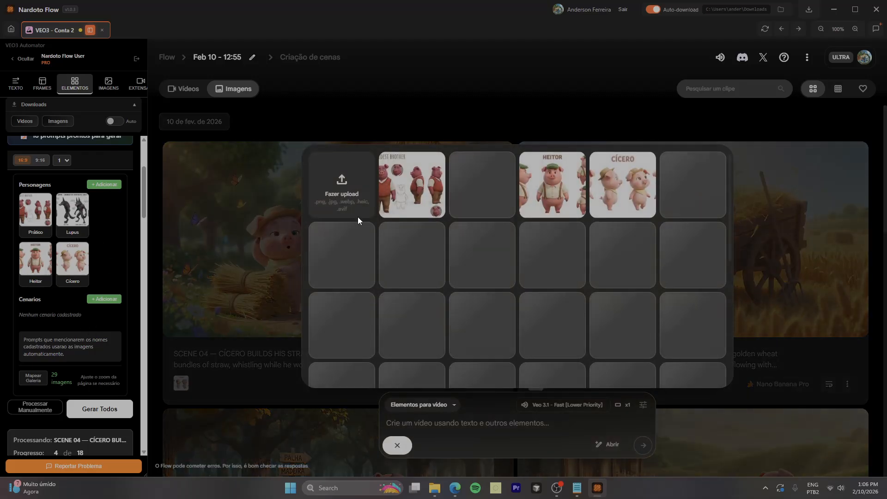
left_click(402, 456)
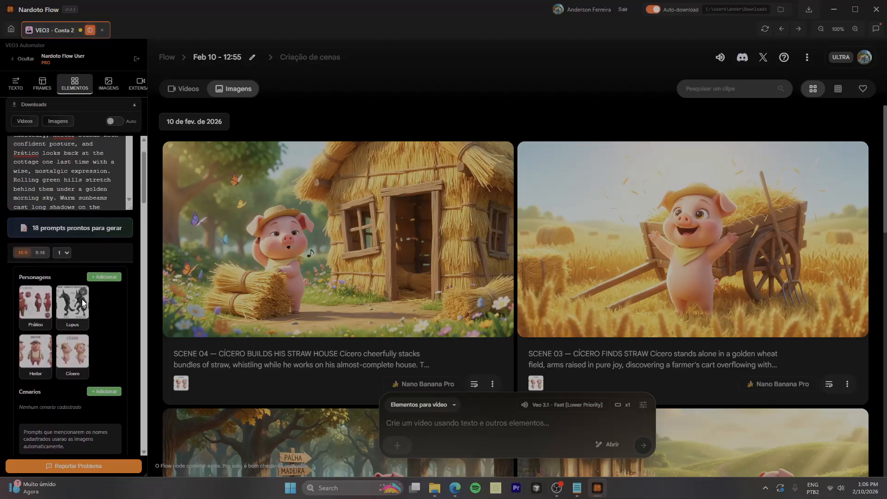
scroll(84, 304, "up", 1)
scroll(121, 352, "down", 11)
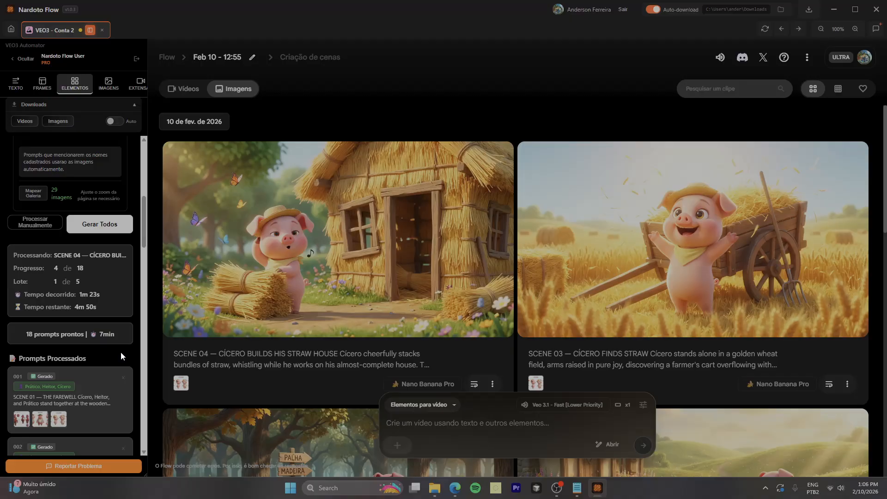
scroll(121, 351, "up", 4)
scroll(121, 352, "up", 2)
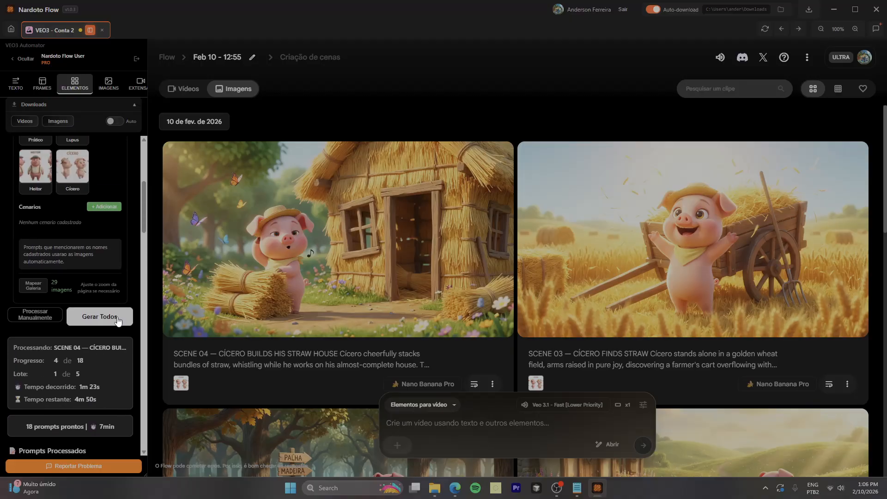
Start generating videos for all scene prompts with the registered characters, and stop the whole batch once SCENE 04 is submitted
scroll(79, 137, "up", 2)
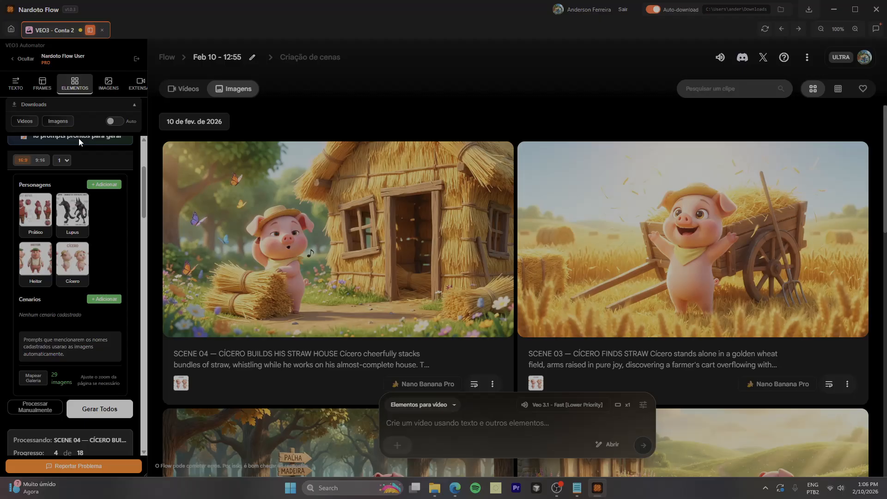
scroll(99, 229, "up", 3)
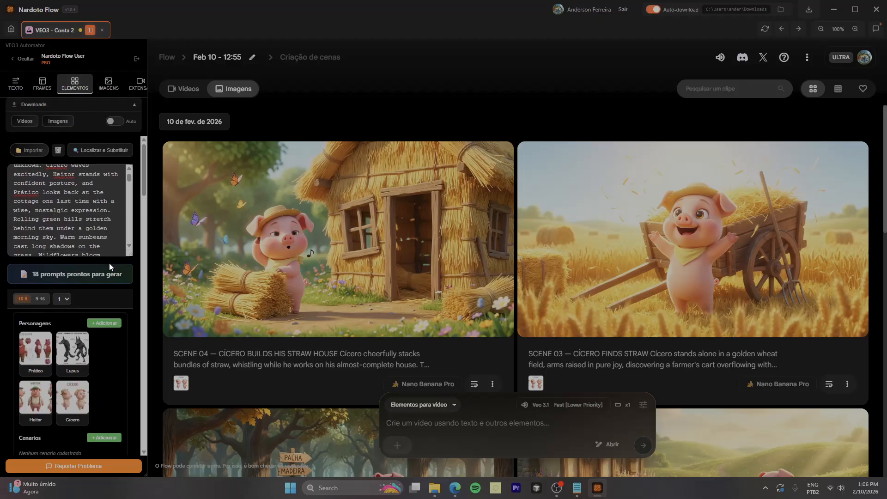
scroll(107, 282, "down", 3)
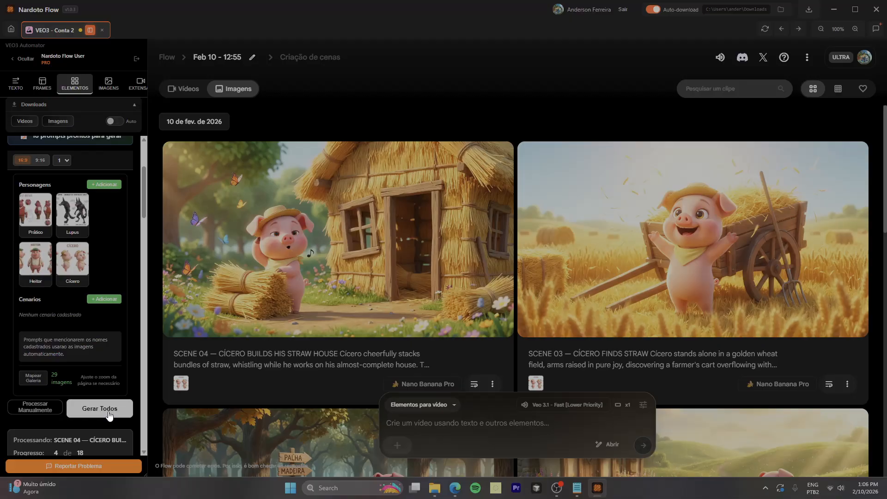
left_click(110, 414)
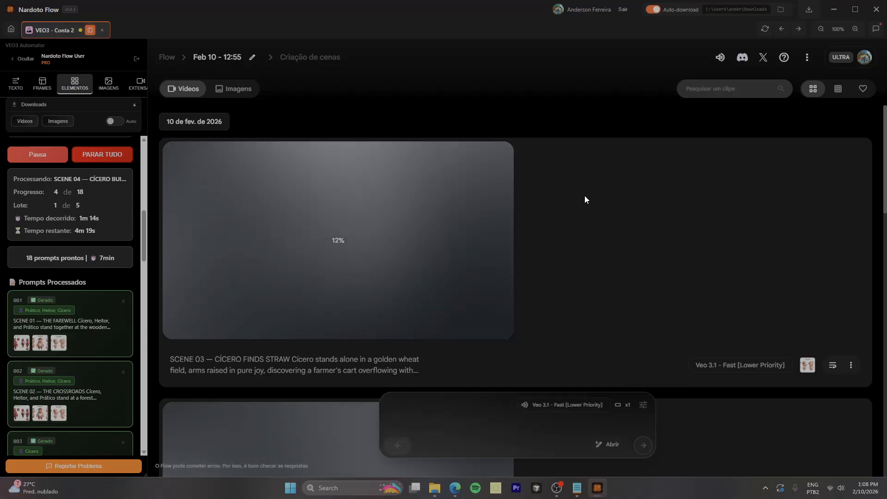
scroll(79, 250, "up", 1)
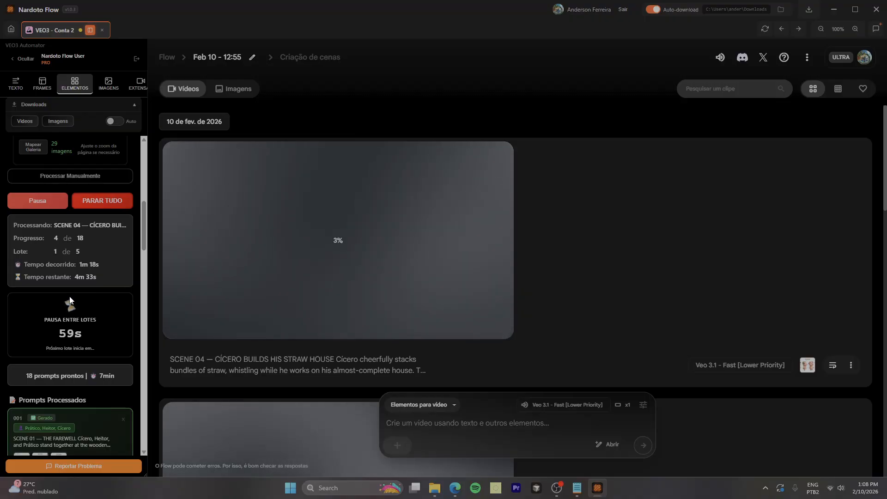
left_click(95, 203)
Inspect the character references attached to the SCENE 01 video and play it to check the pigs' appearance
scroll(309, 263, "down", 3)
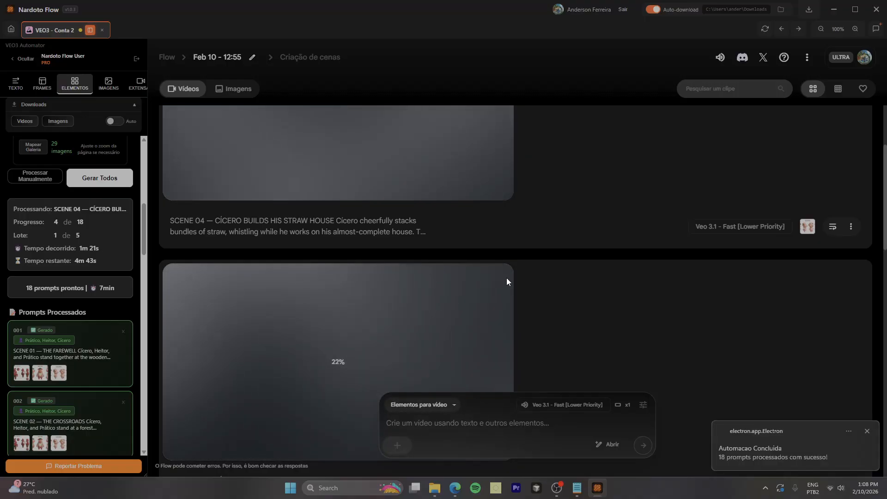
scroll(493, 297, "down", 10)
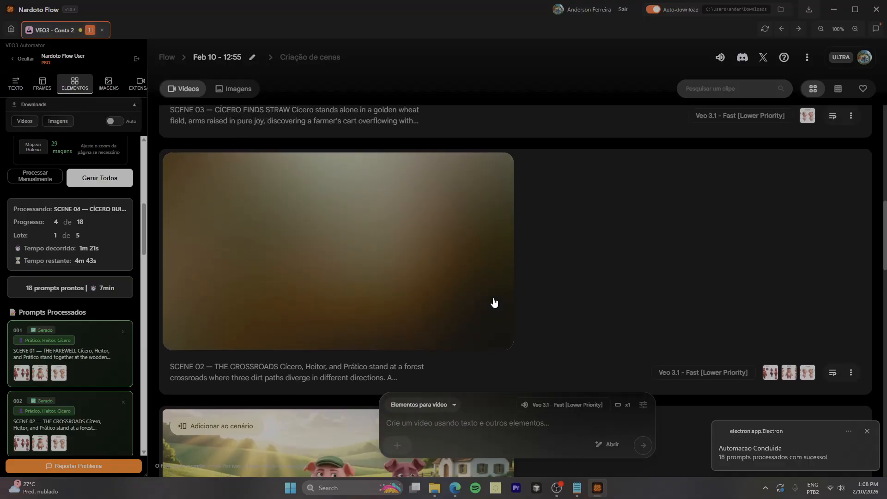
scroll(494, 302, "down", 5)
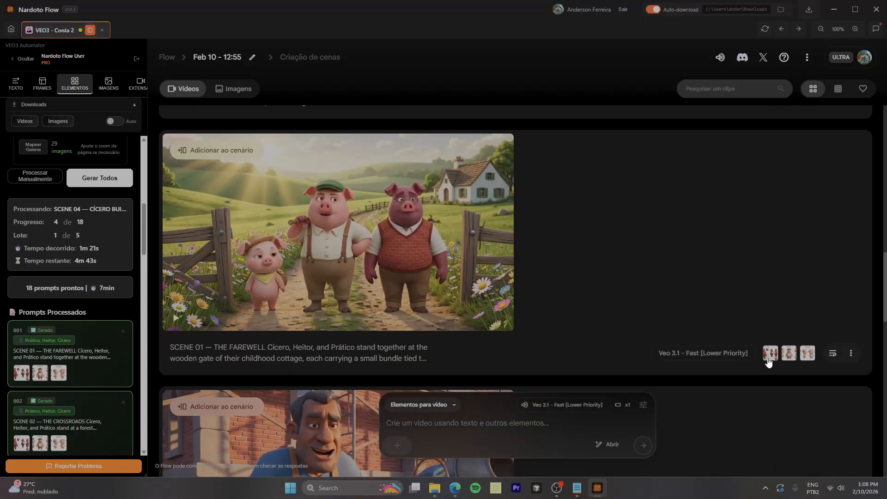
mouse_move(807, 357)
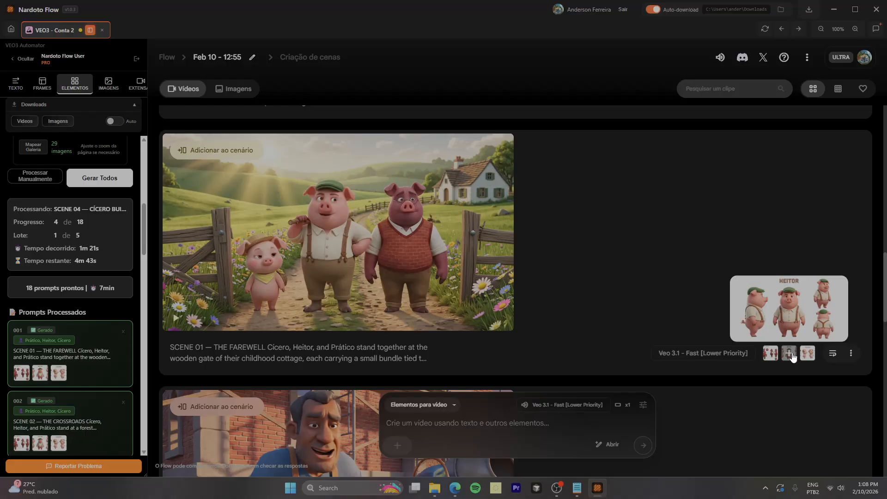
mouse_move(330, 245)
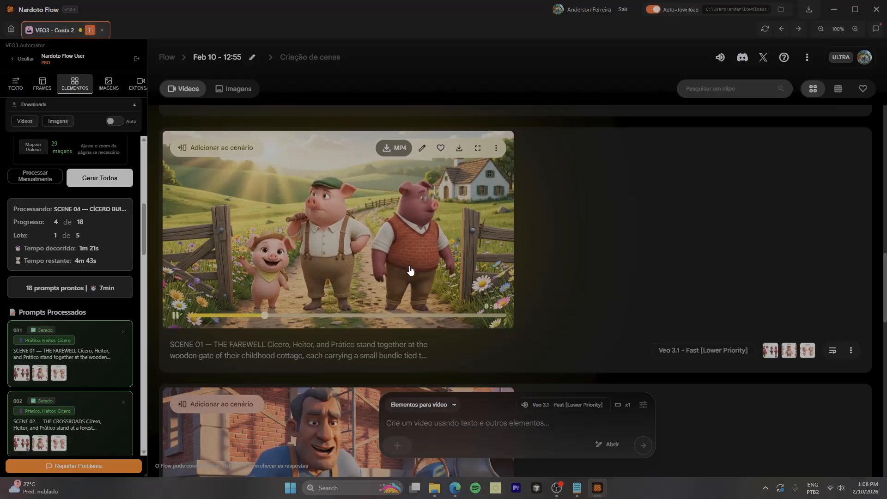
scroll(416, 275, "up", 1)
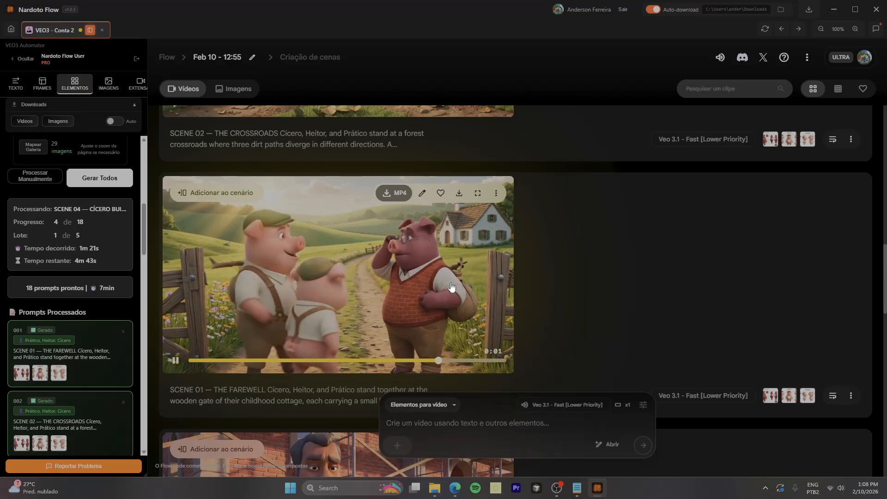
Play the SCENE 02 crossroads video, pausing and resuming it to compare the characters across shots
scroll(452, 287, "up", 5)
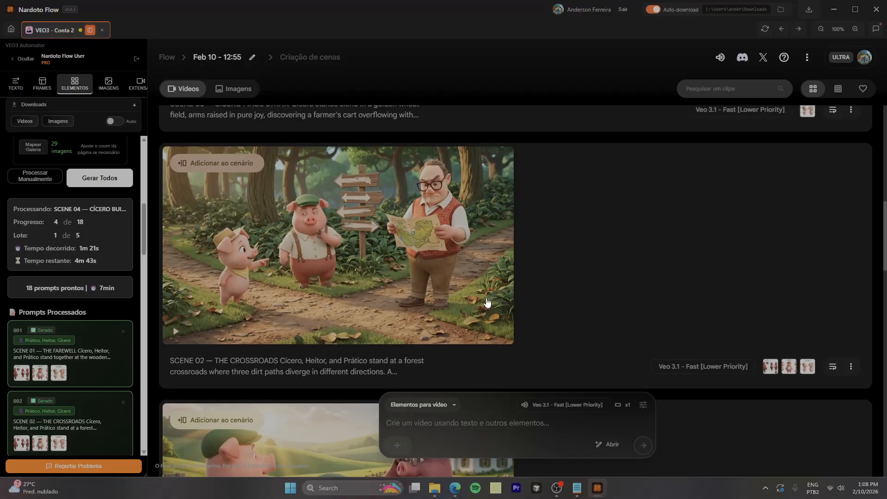
mouse_move(406, 271)
scroll(317, 362, "up", 1)
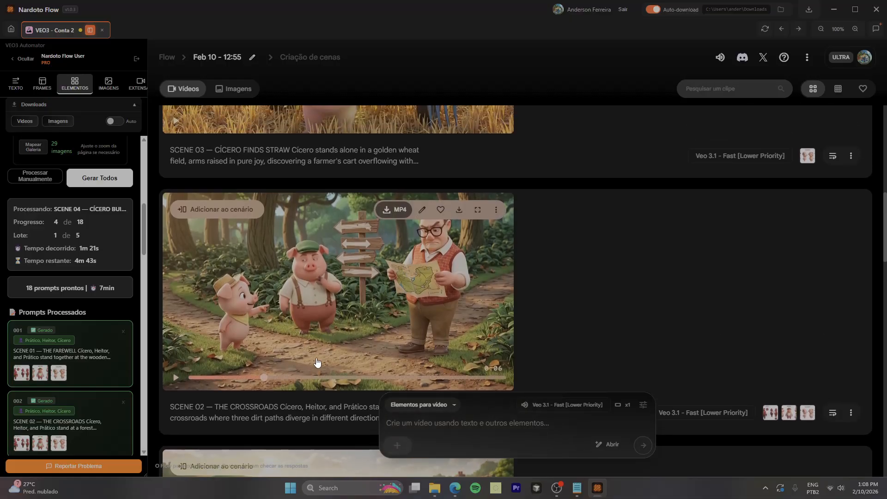
left_click(314, 322)
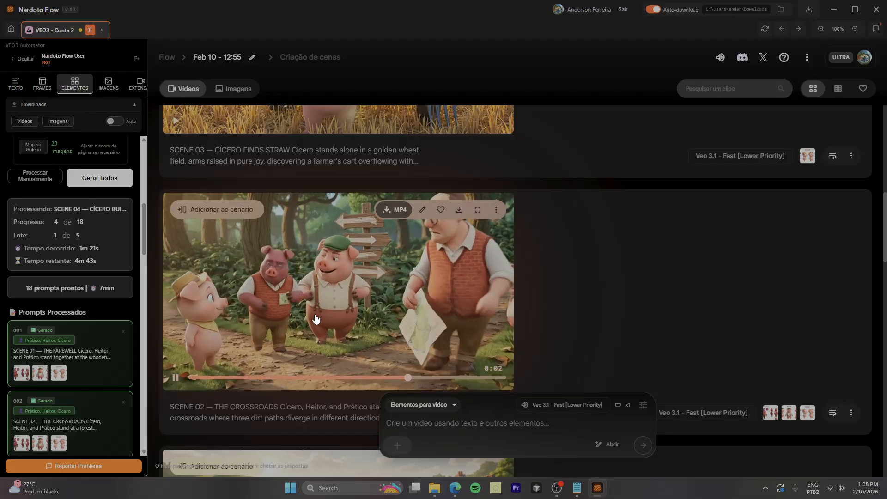
left_click(262, 292)
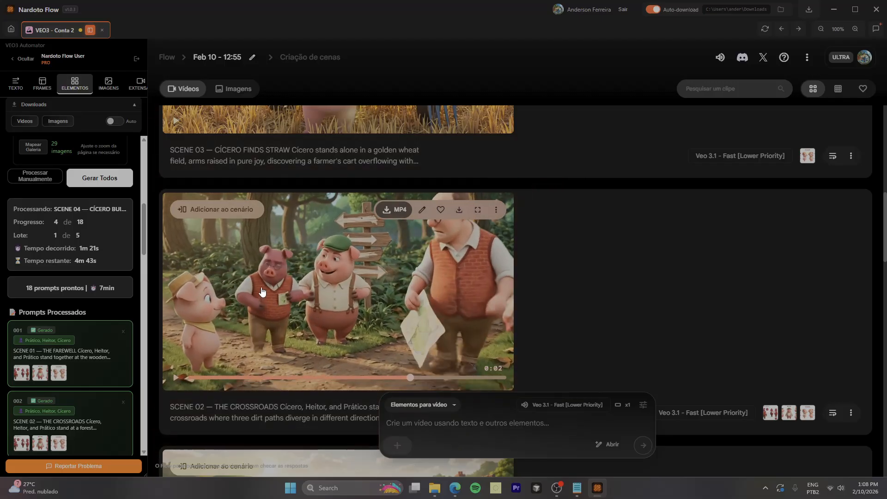
left_click(458, 281)
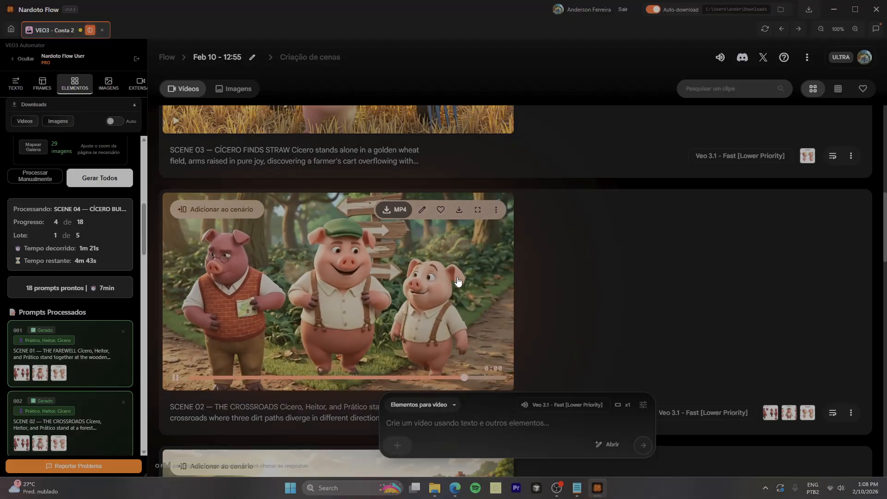
Preview the SCENE 03 and SCENE 04 videos to check Cícero's appearance in the wheat field and at the straw house
scroll(541, 301, "up", 5)
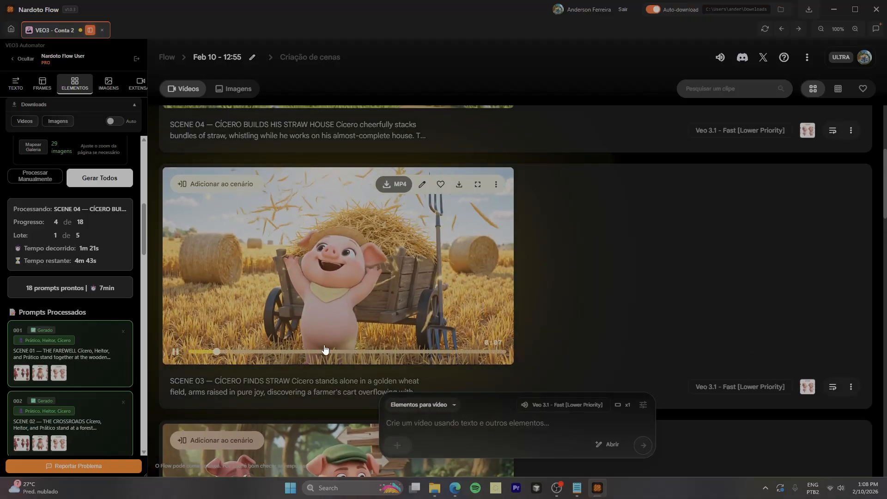
left_click(358, 297)
scroll(358, 298, "up", 5)
scroll(351, 332, "down", 4)
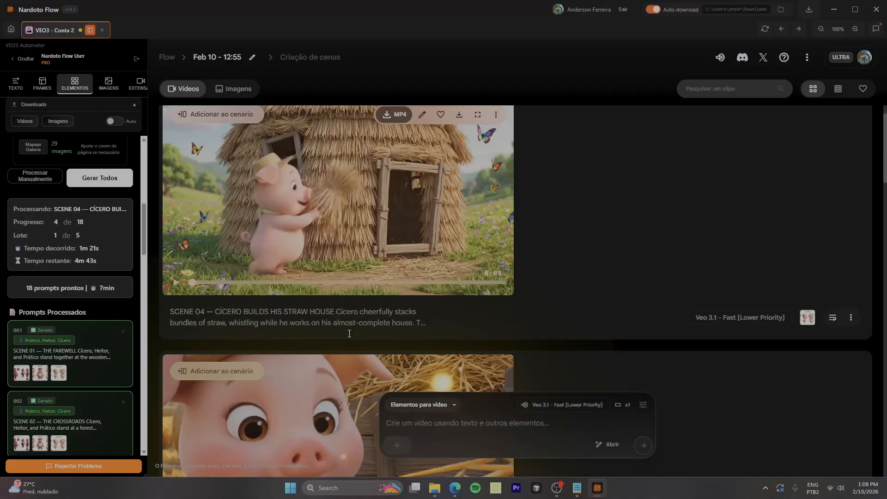
scroll(281, 350, "up", 4)
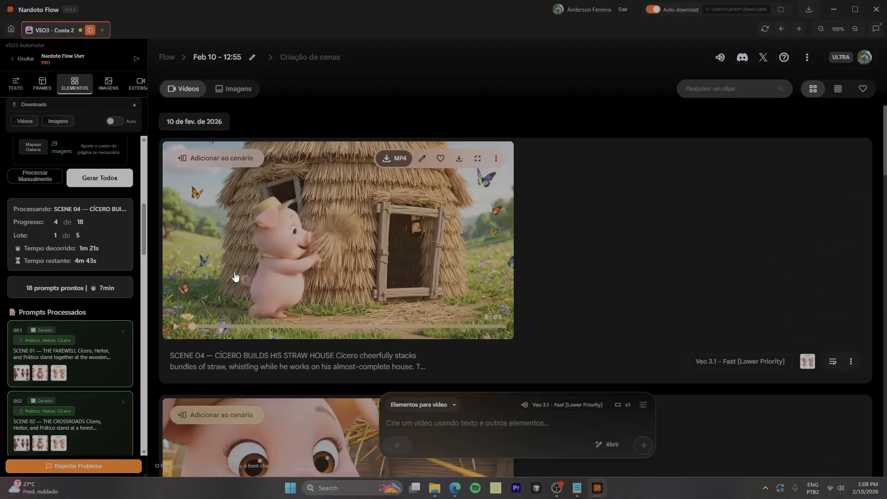
Create a new Flow project and switch it and the automation to Imagens mode
left_click(41, 84)
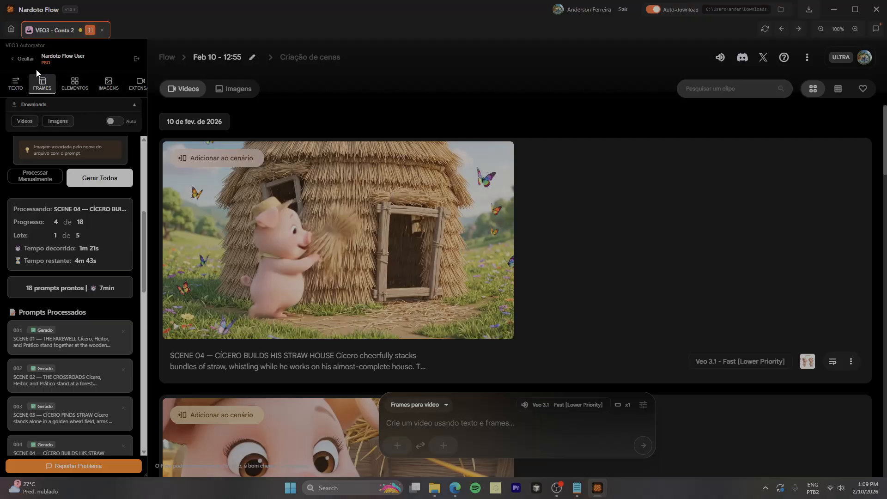
left_click(174, 56)
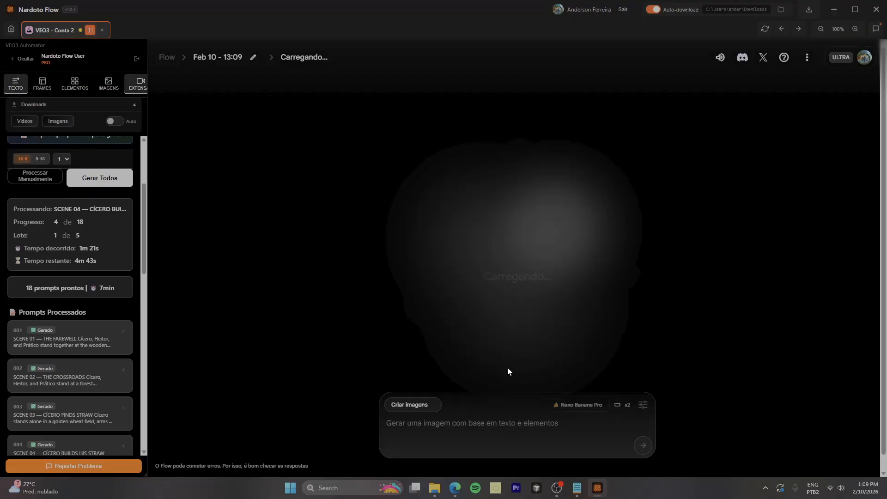
left_click(235, 89)
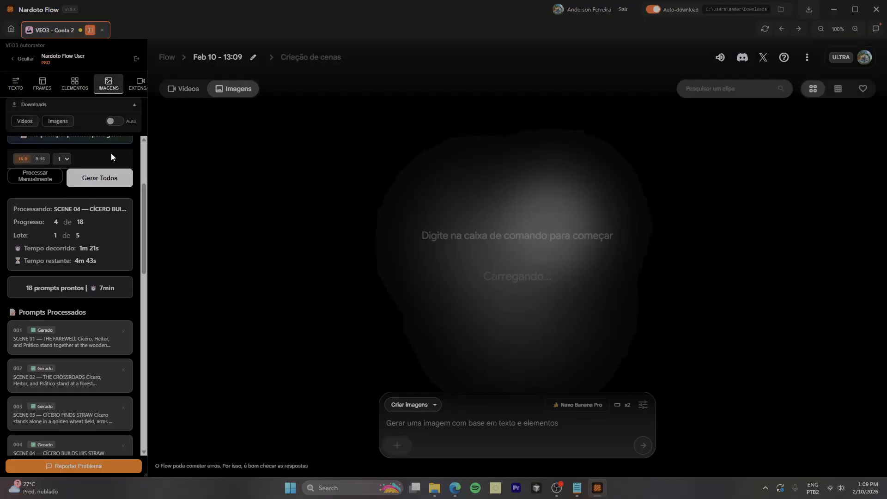
scroll(69, 287, "up", 3)
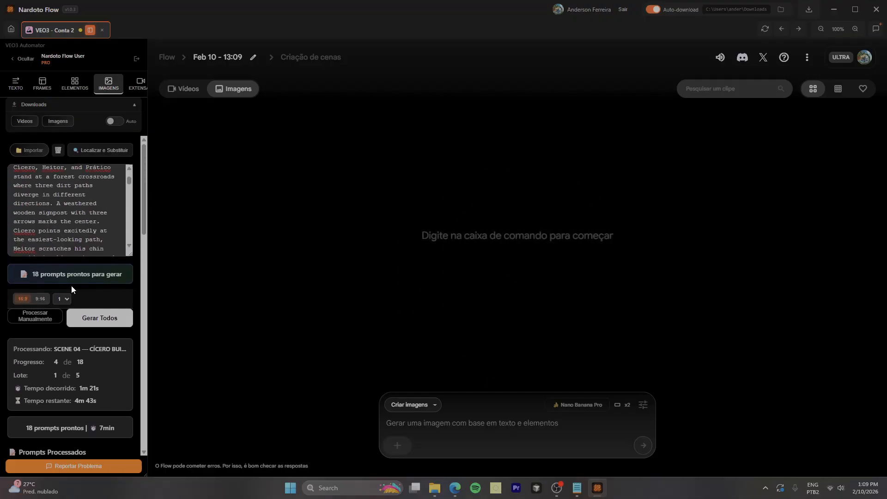
left_click(109, 90)
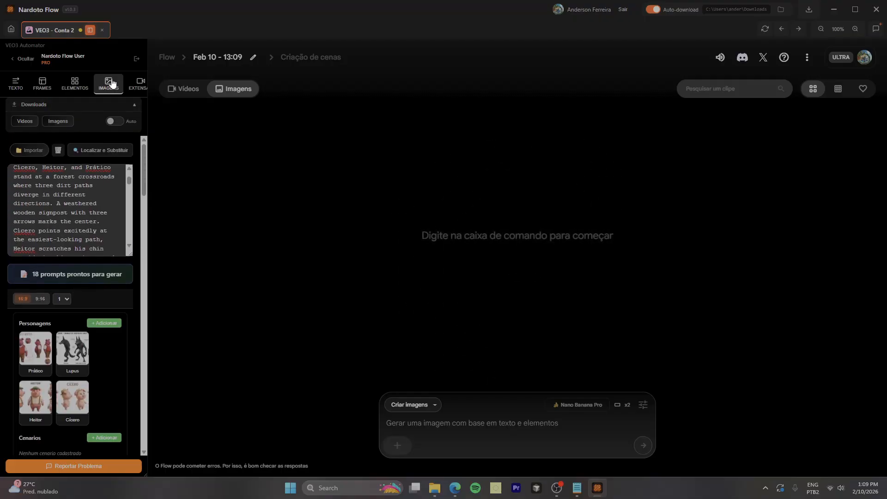
Remove Prático, Lupus, Heitor and Cícero from the registered Personagens
scroll(61, 287, "down", 1)
left_click(47, 291)
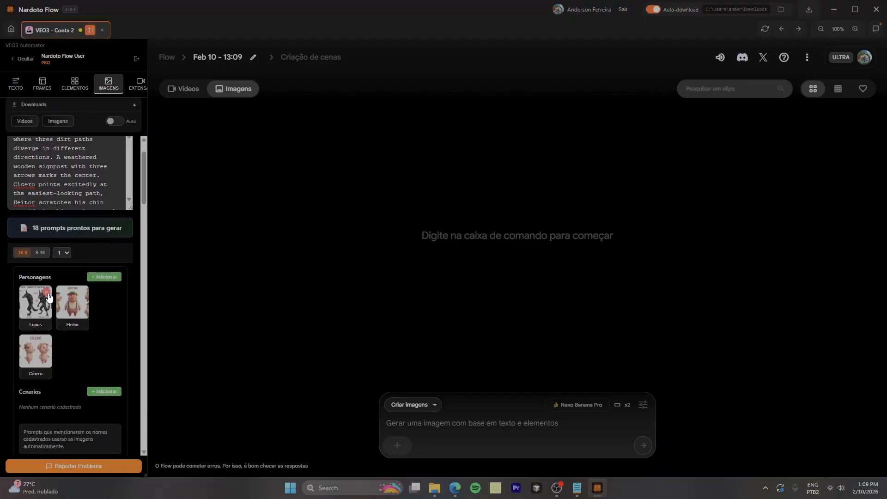
left_click(47, 292)
left_click(47, 292)
left_click(46, 291)
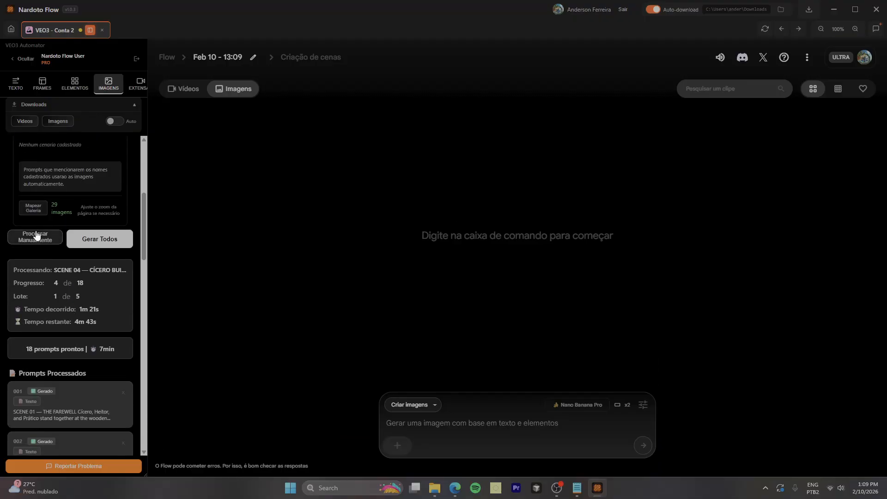
Start generating images for all scene prompts in the new project without character references
scroll(87, 288, "up", 3)
left_click(107, 369)
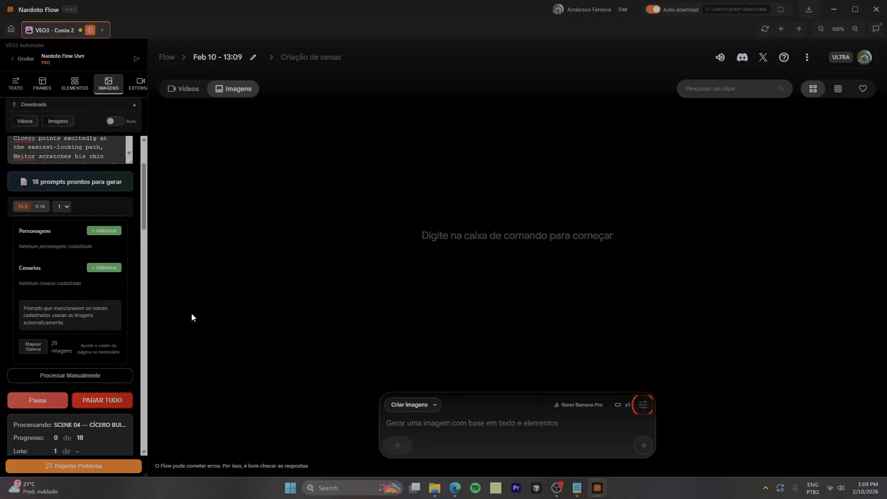
scroll(84, 322, "down", 6)
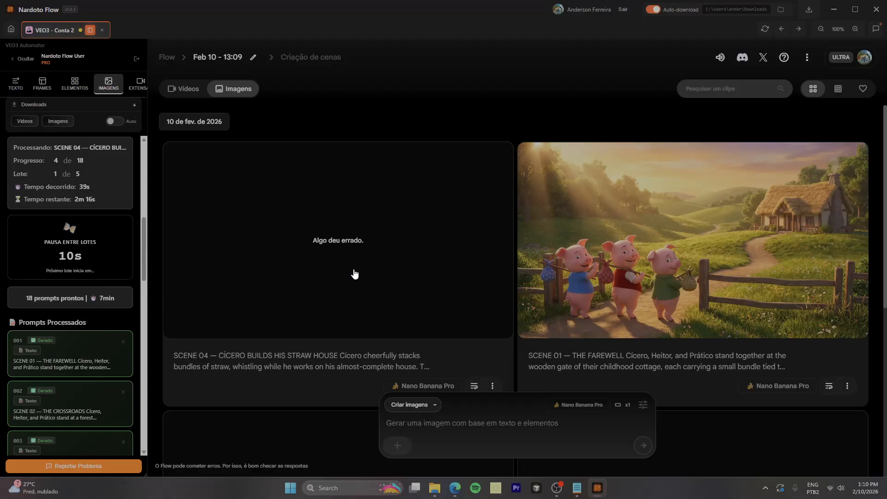
Check the image results for SCENE 01 to SCENE 04 and stop the whole batch during the pause between lots
scroll(356, 273, "down", 5)
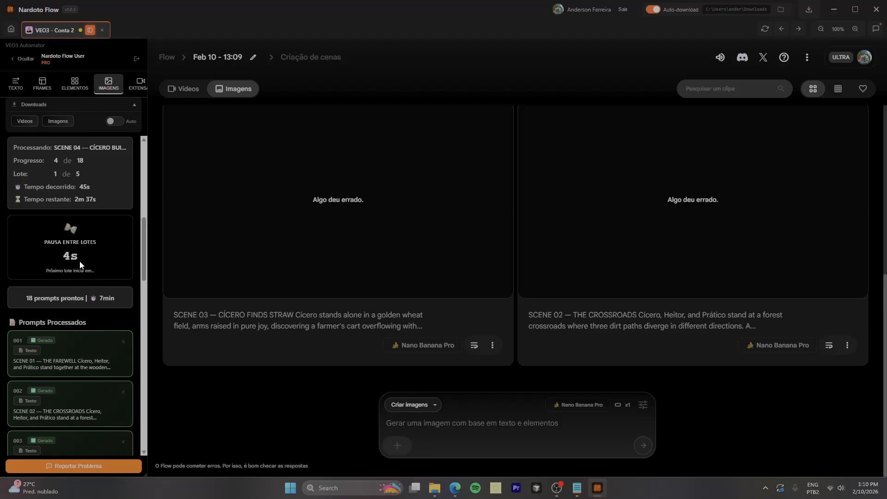
scroll(107, 295, "up", 4)
left_click(112, 309)
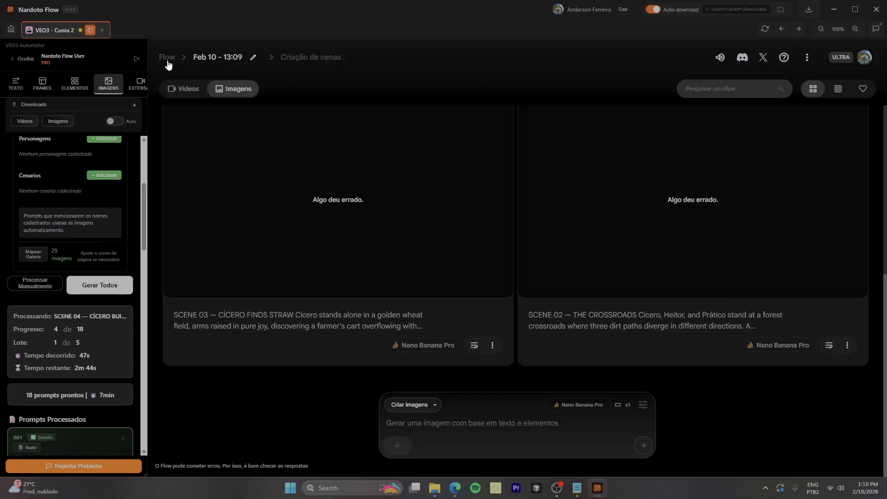
Reopen the project Feb 10 - 12:55 and browse its earlier scene videos made without character references
left_click(182, 90)
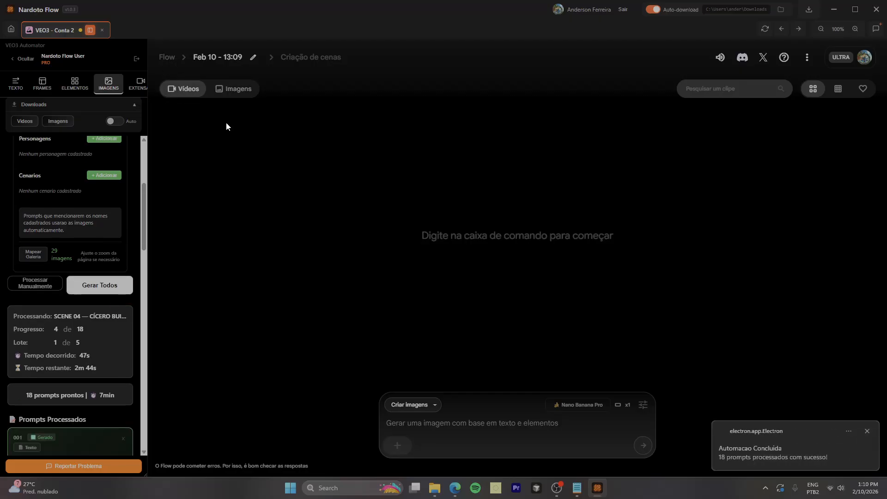
left_click(182, 63)
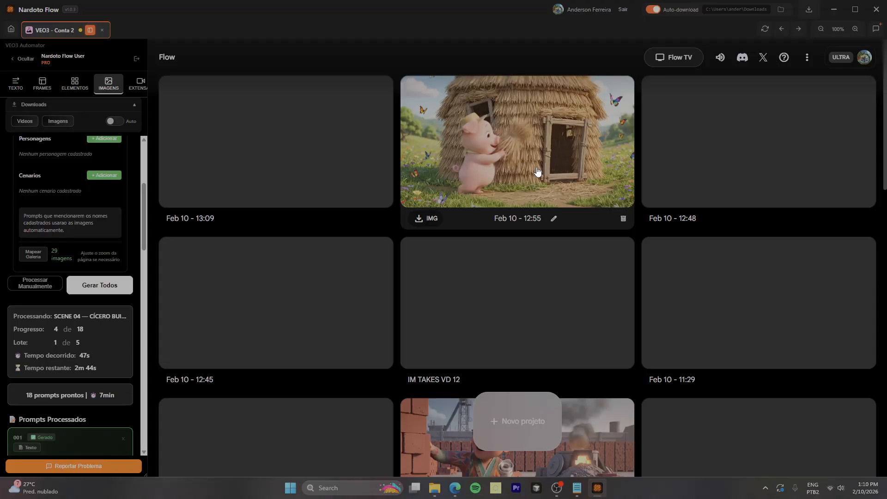
left_click(537, 170)
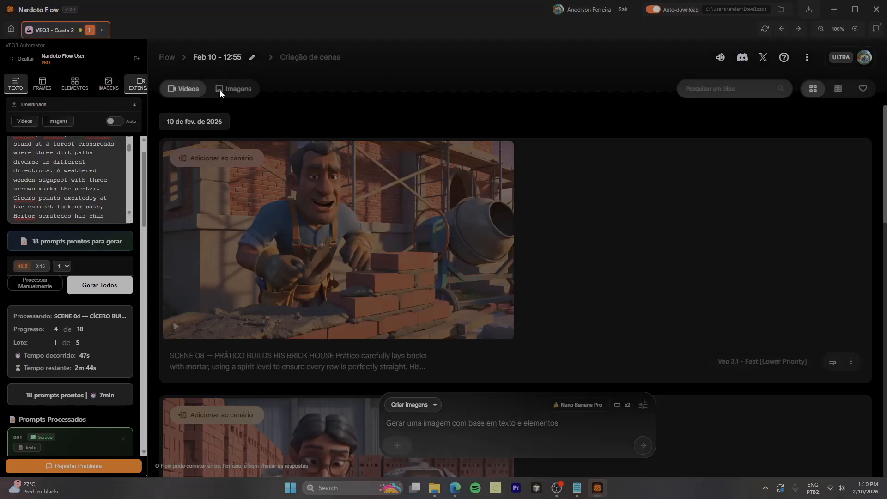
scroll(270, 269, "down", 20)
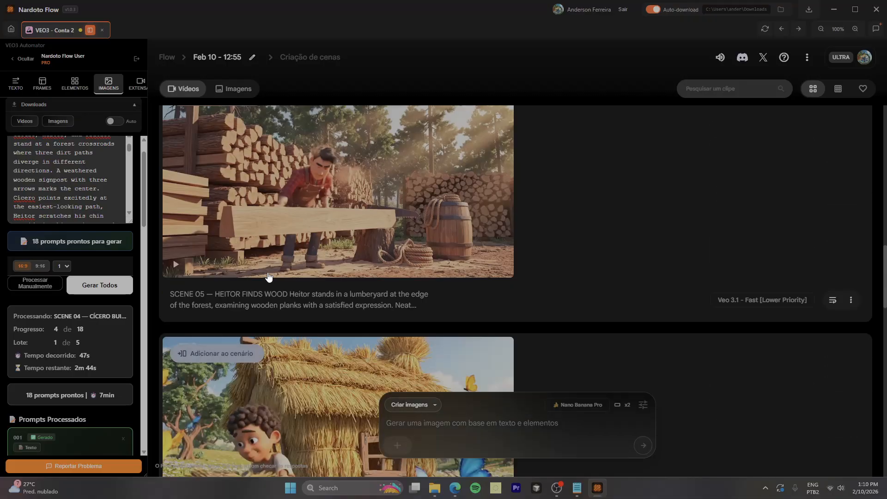
scroll(269, 268, "down", 8)
scroll(270, 268, "up", 20)
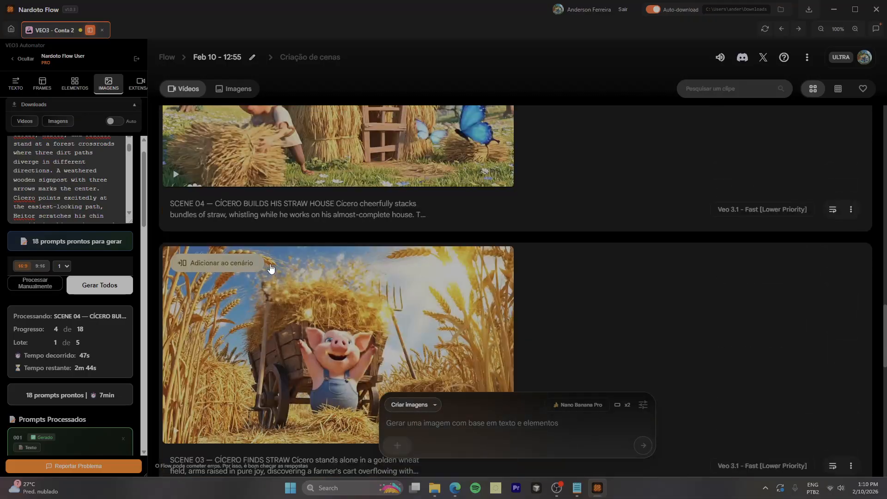
Switch the project to its images and compare the SCENE 01 to SCENE 04 results made with character references
scroll(270, 268, "up", 10)
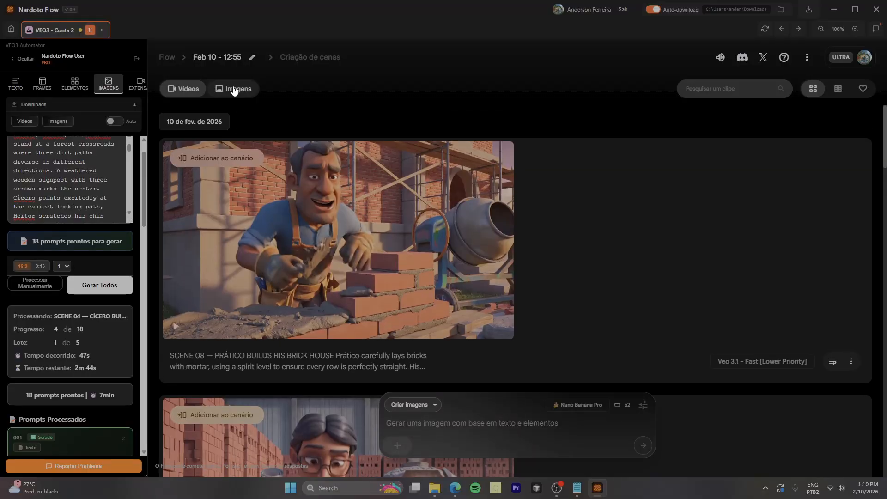
left_click(234, 89)
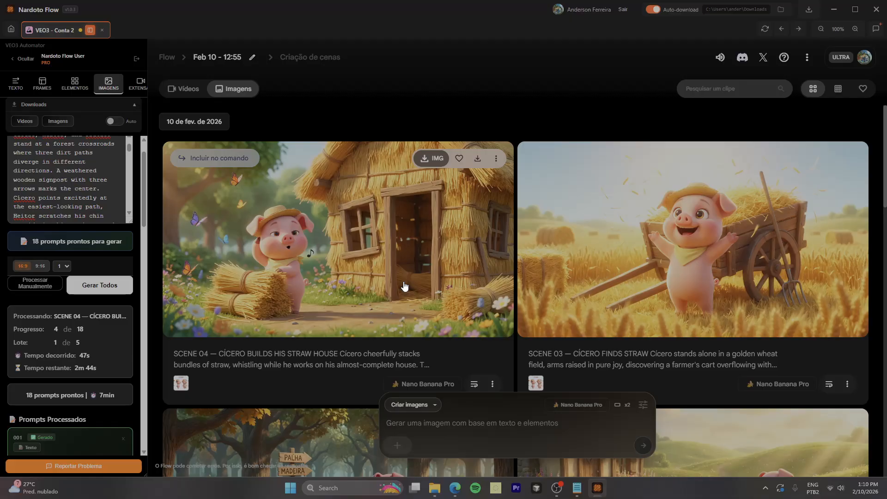
scroll(403, 286, "down", 15)
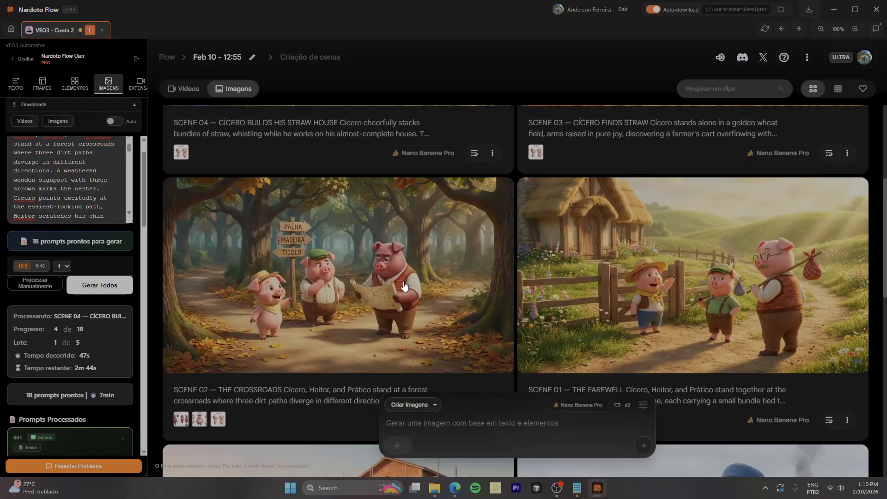
scroll(404, 286, "up", 15)
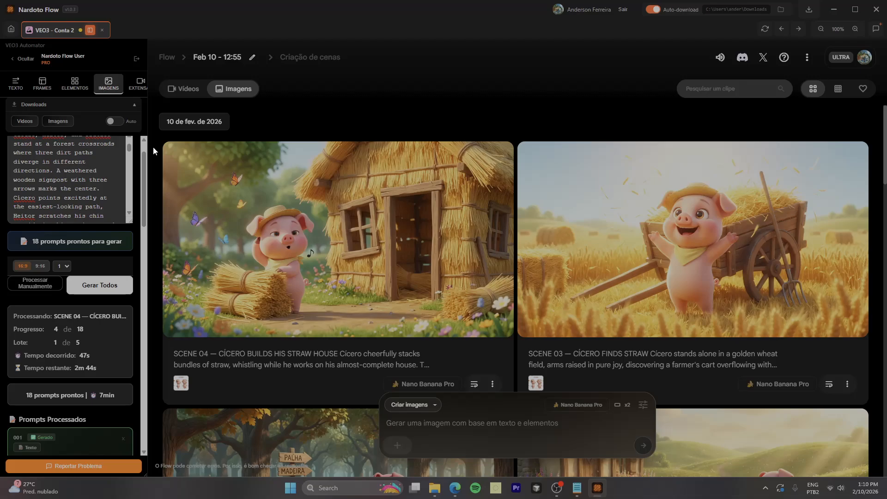
Expand the Downloads options in the image mode and start a bulk download of all the project's images
left_click(42, 83)
left_click(109, 84)
left_click(106, 104)
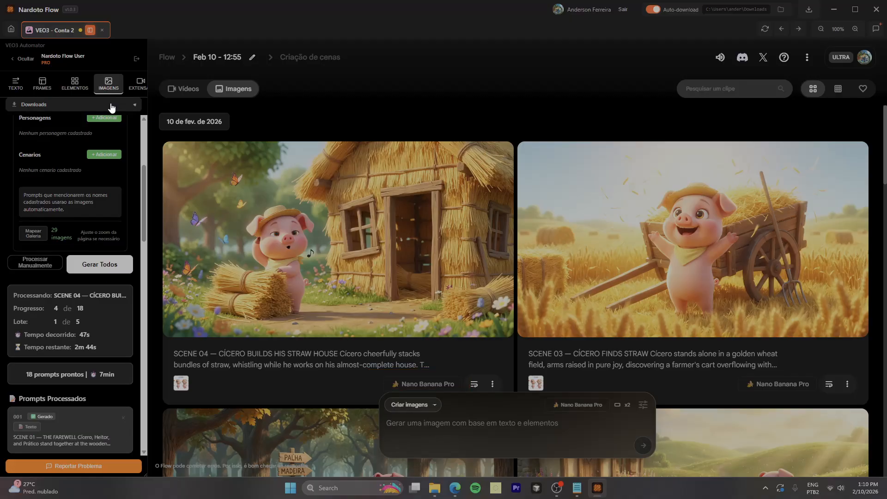
scroll(355, 278, "down", 4)
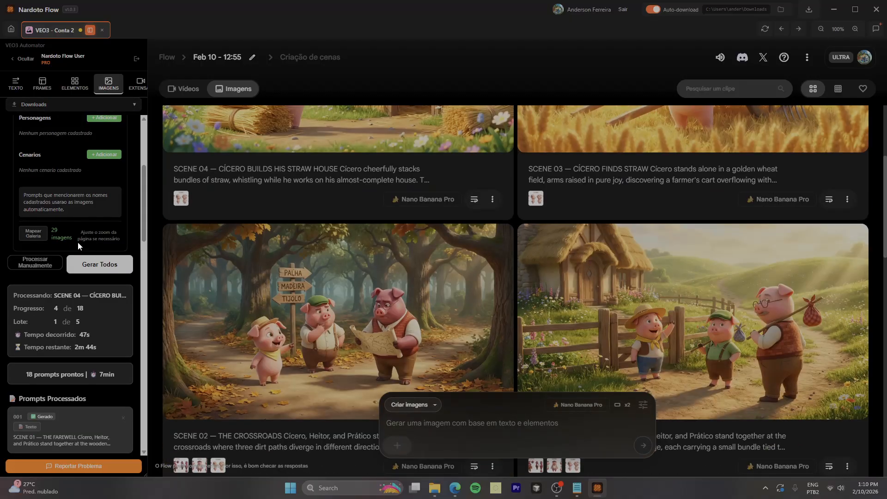
left_click(56, 110)
scroll(363, 278, "up", 4)
left_click(74, 106)
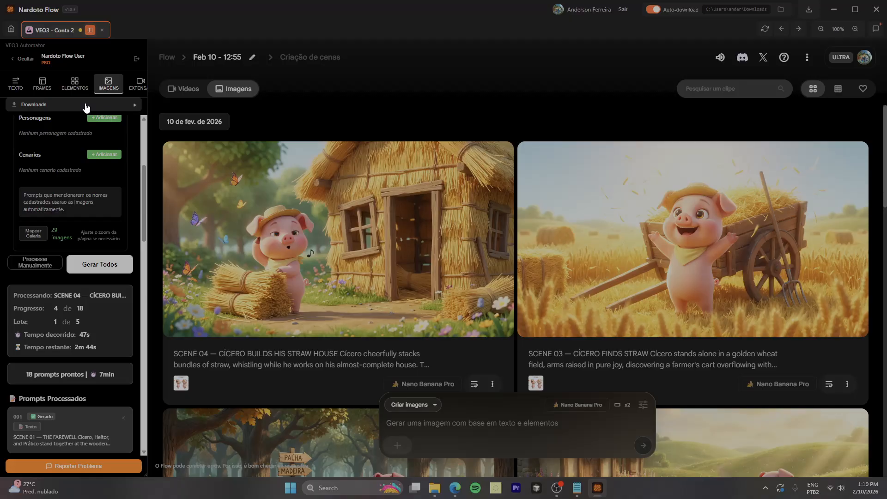
left_click(85, 107)
scroll(68, 110, "down", 1)
scroll(68, 111, "up", 5)
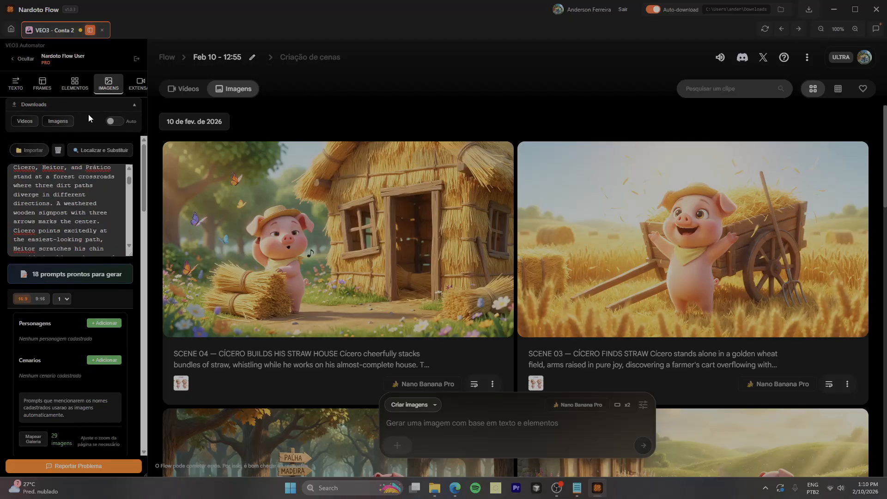
left_click(59, 121)
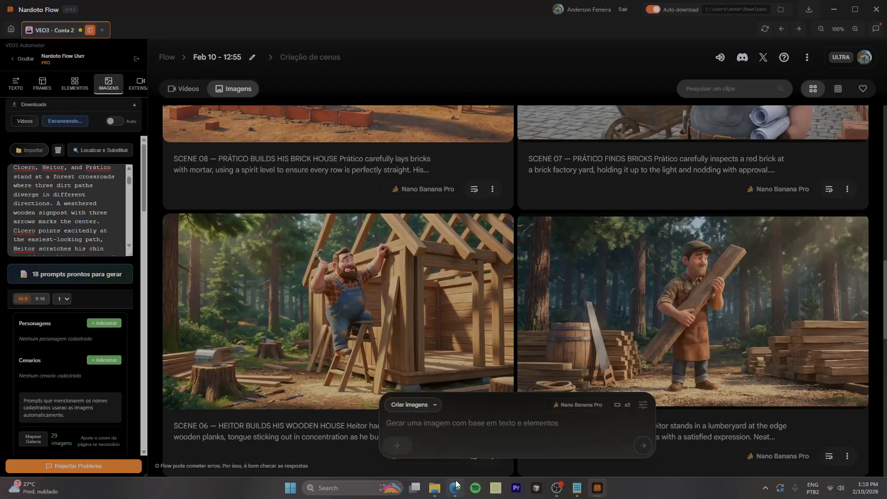
Follow the bulk download through the scene images of the project until it finishes
mouse_move(455, 488)
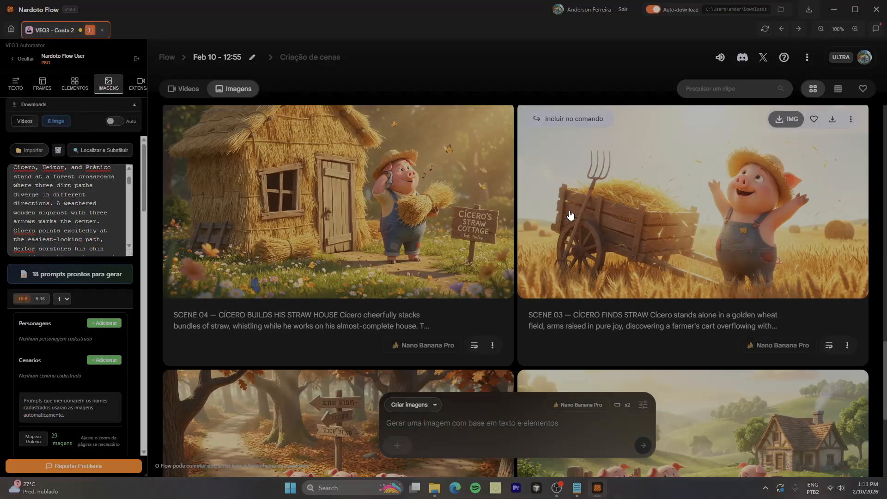
scroll(571, 215, "down", 3)
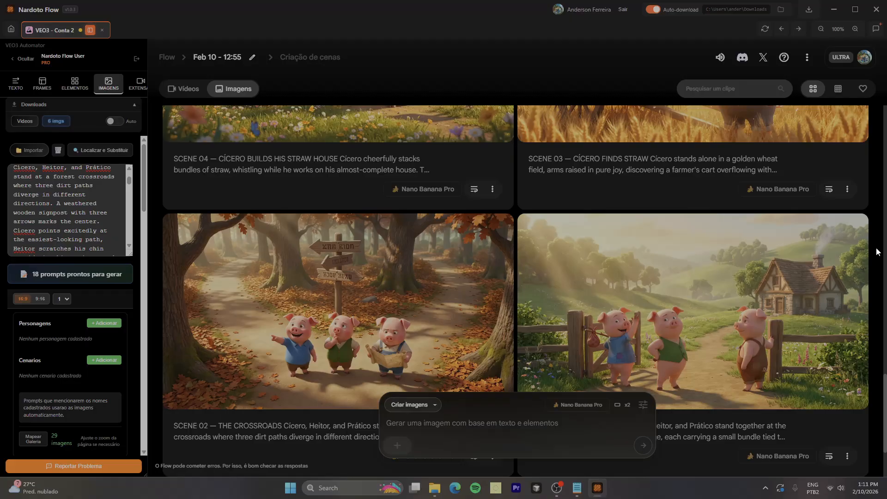
scroll(877, 252, "up", 3)
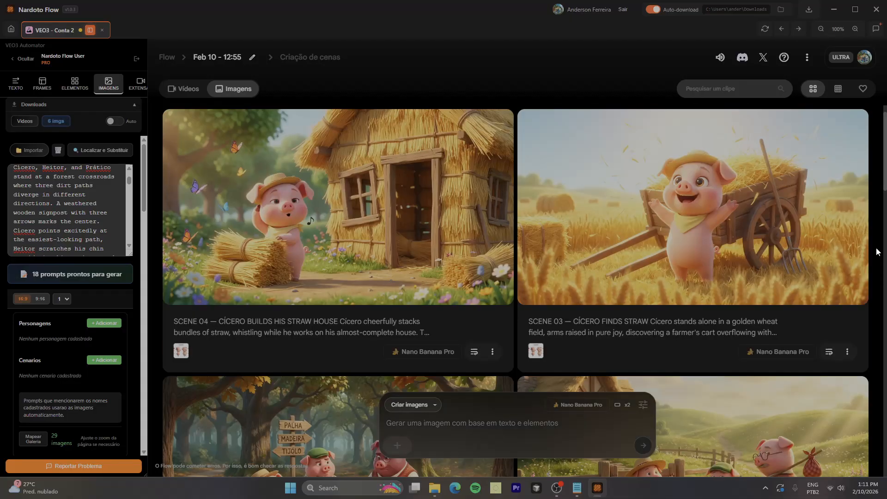
scroll(878, 252, "down", 4)
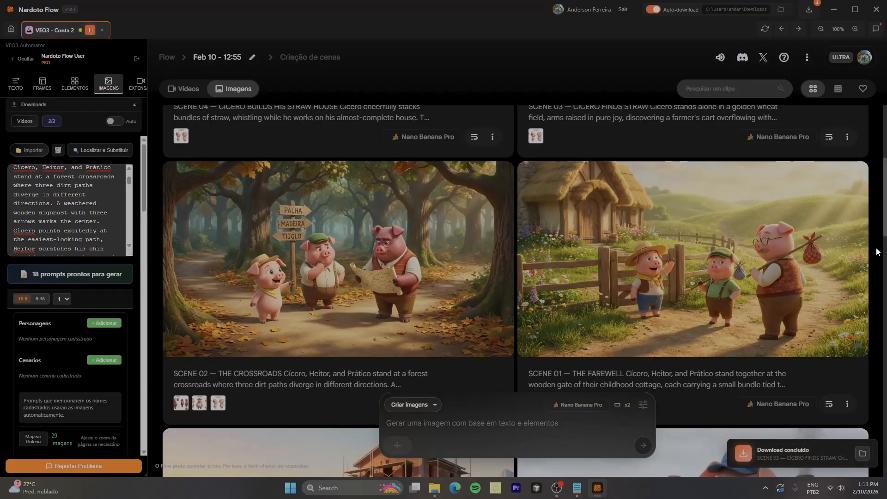
scroll(878, 252, "down", 5)
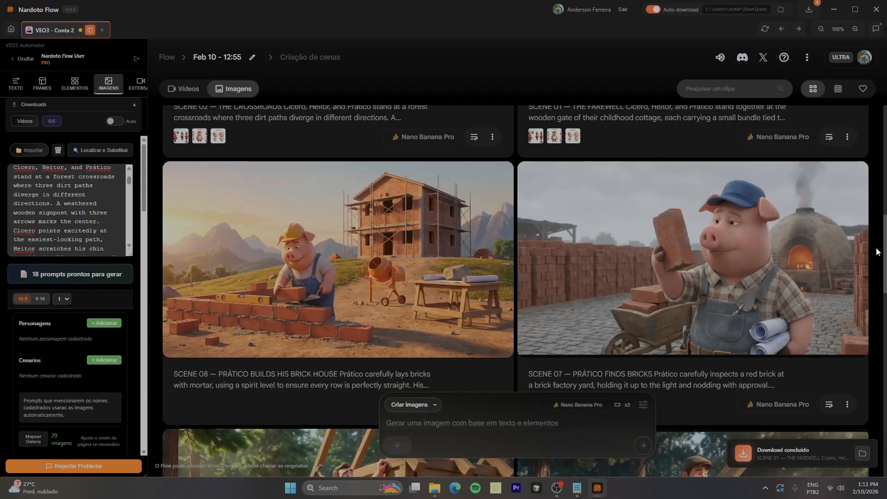
scroll(877, 252, "down", 5)
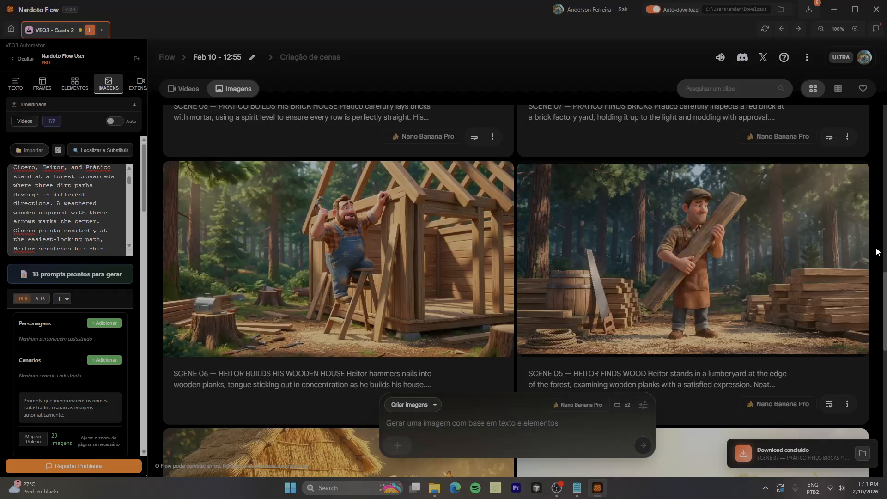
scroll(877, 252, "down", 5)
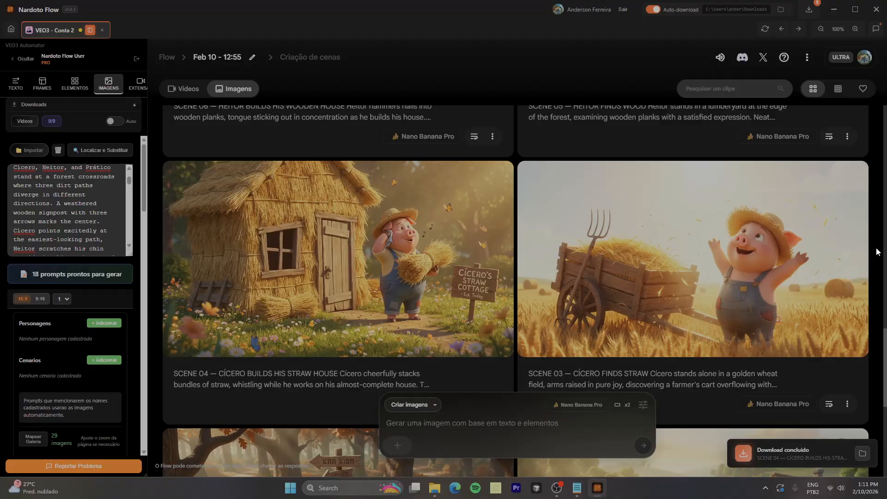
scroll(877, 251, "down", 5)
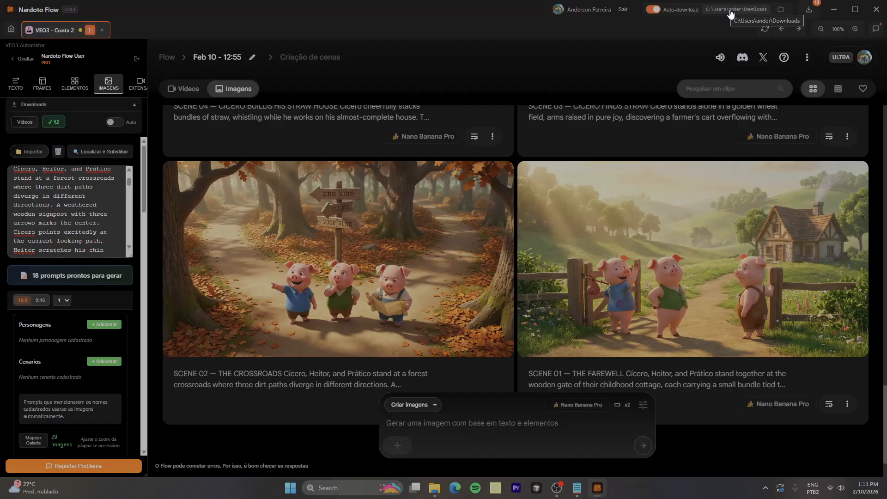
Open the current download folder, delete all items grouped under Today, and return to Nardoto Flow
left_click(781, 10)
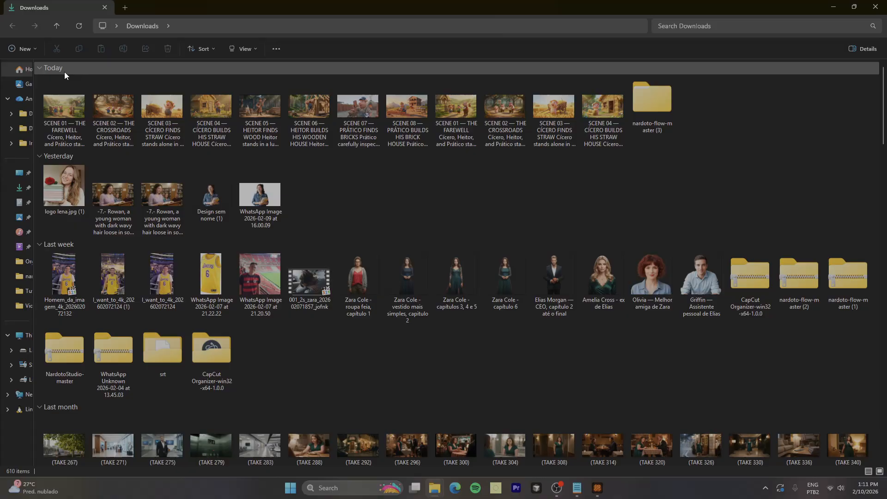
left_click(65, 72)
left_click(624, 180)
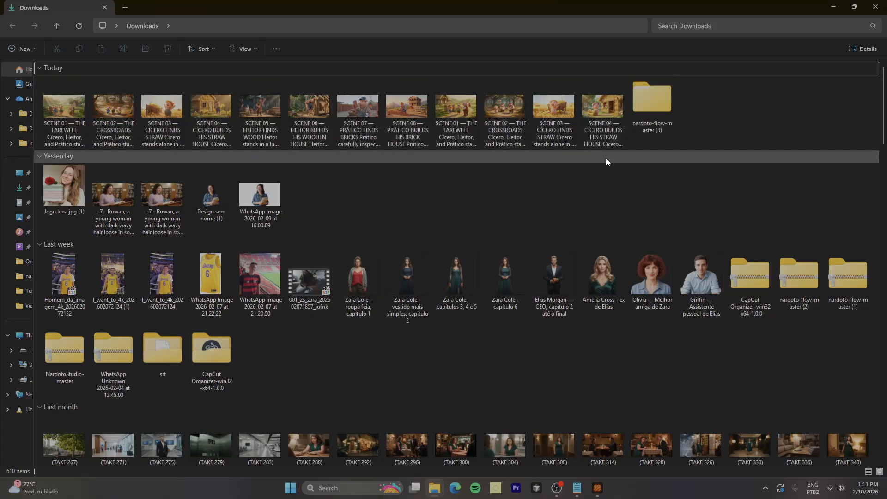
left_click(606, 160)
left_click(76, 68)
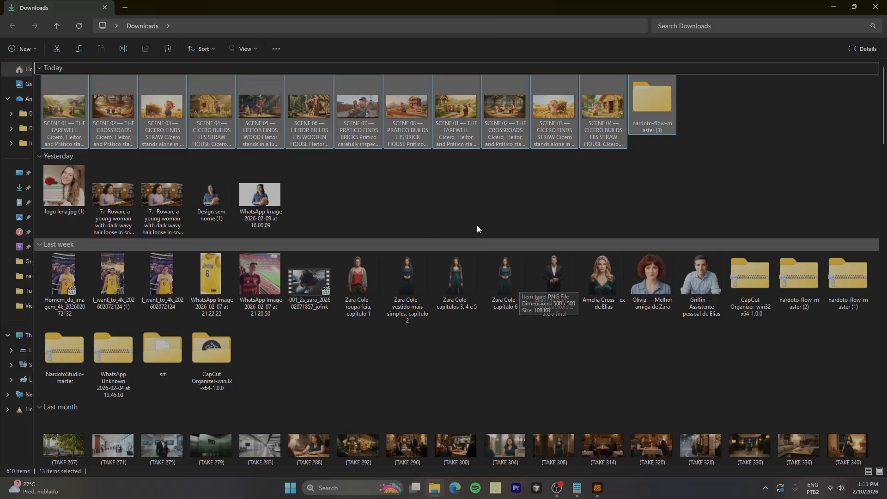
key("Delete")
key("alt+Tab")
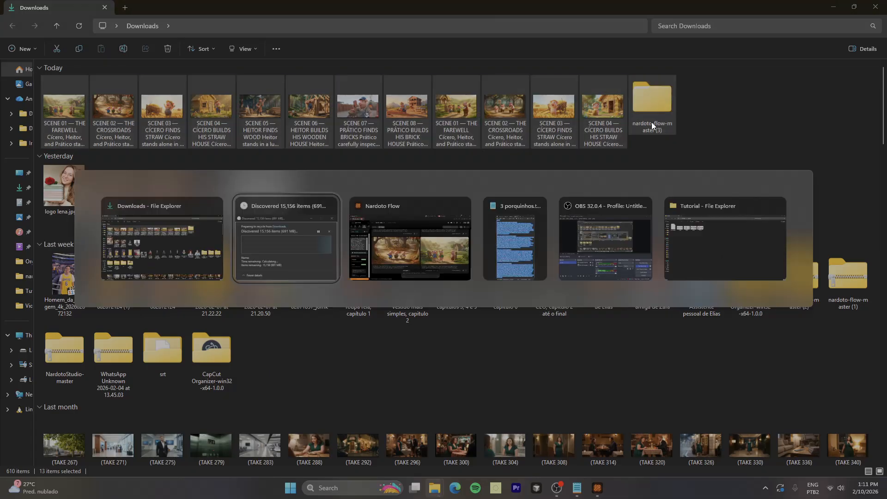
left_click(294, 235)
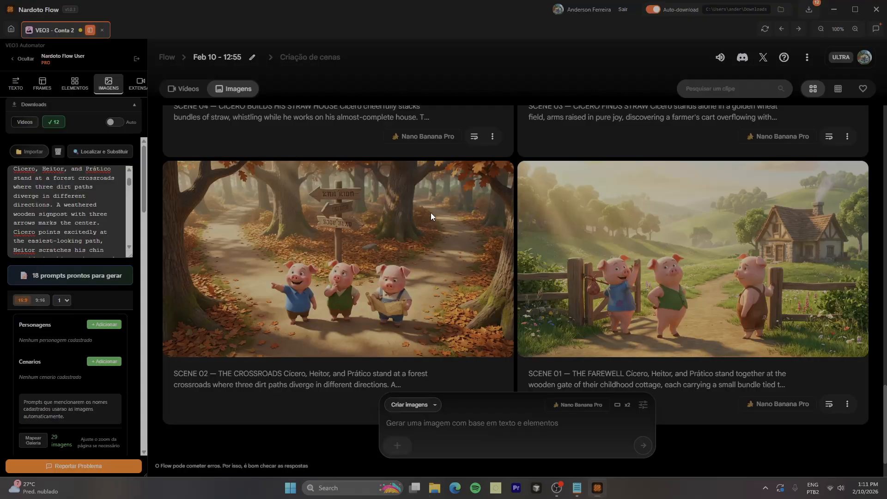
left_click(783, 13)
left_click(837, 10)
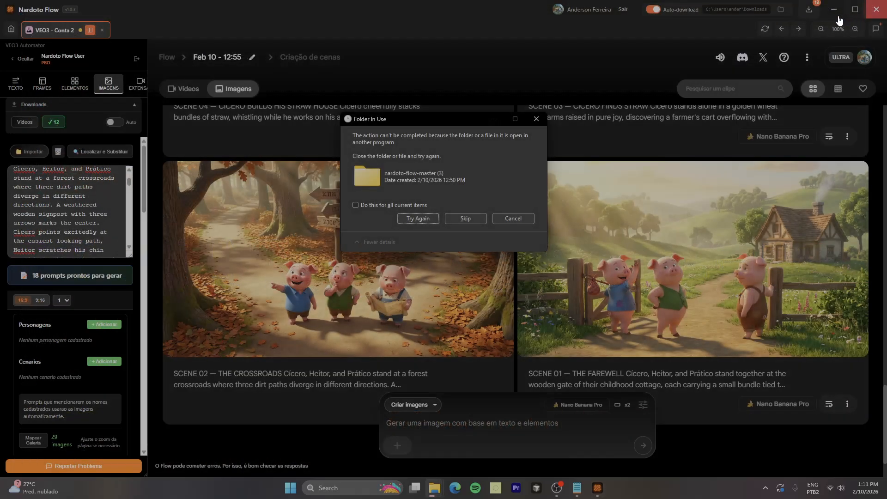
Create a folder named Imagens inside Desktop > Tutorial and set it as the auto-download folder
left_click(739, 9)
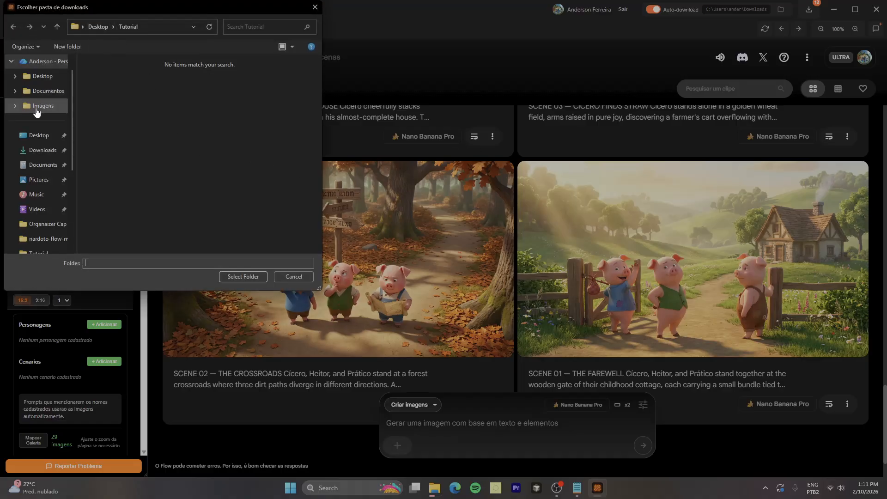
left_click(38, 150)
key("alt+Left")
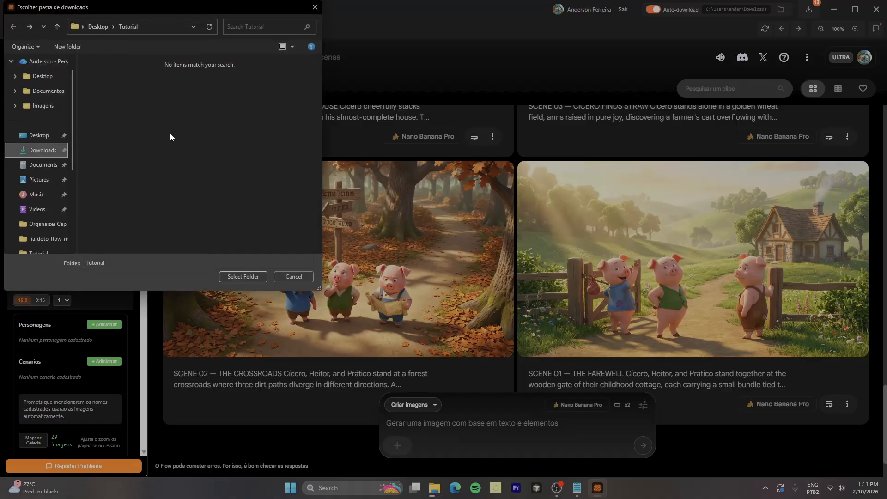
right_click(188, 121)
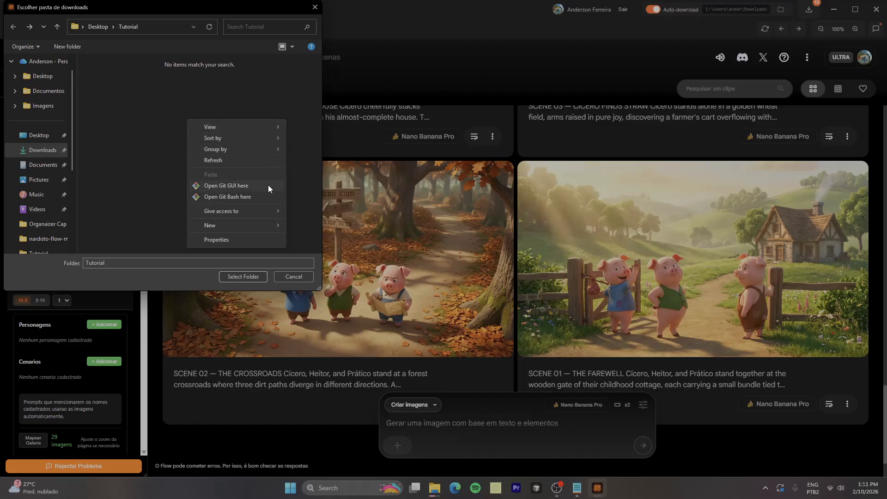
mouse_move(277, 225)
left_click(312, 226)
type("Imagens")
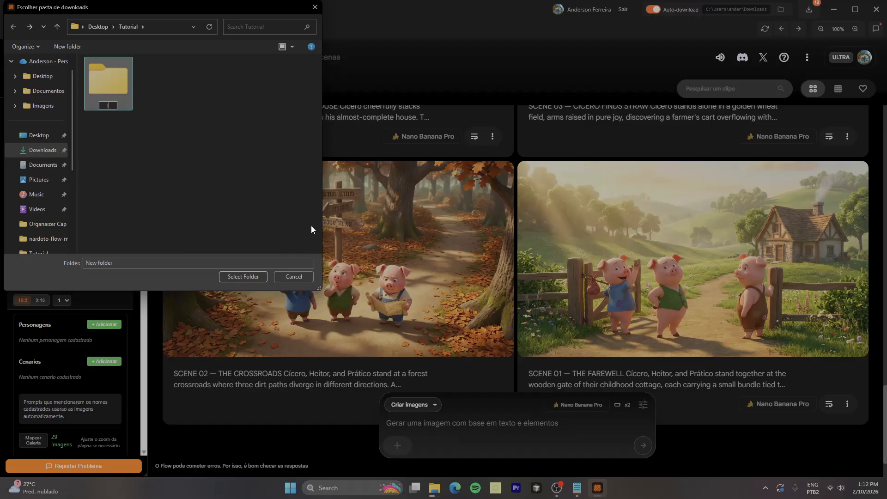
key("Return")
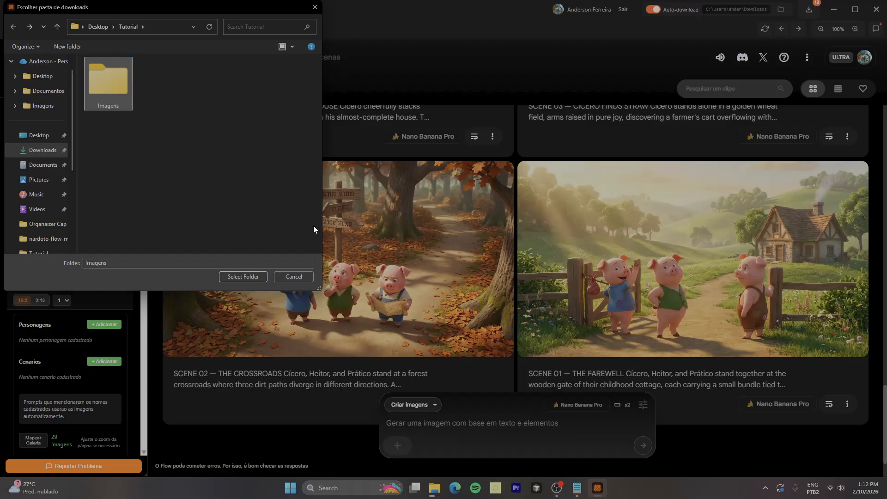
left_click(243, 276)
Reload the project page and bulk-download all its images into the new Imagens folder
scroll(371, 253, "up", 5)
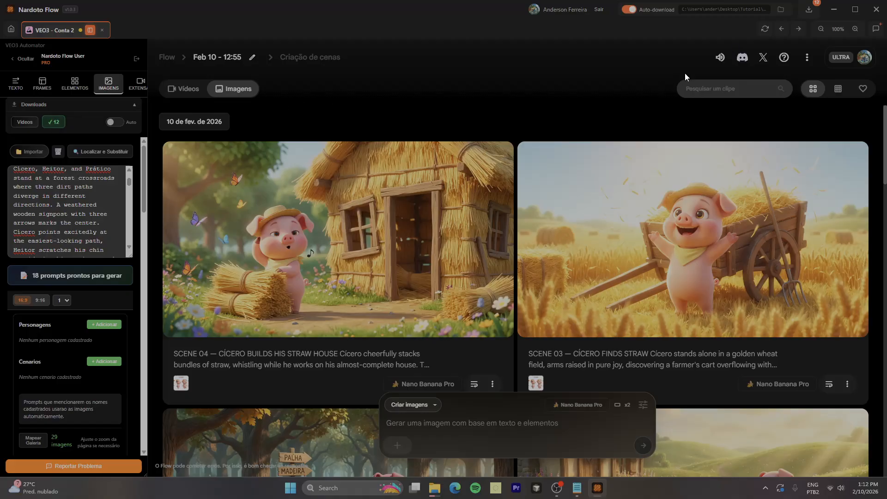
left_click(766, 29)
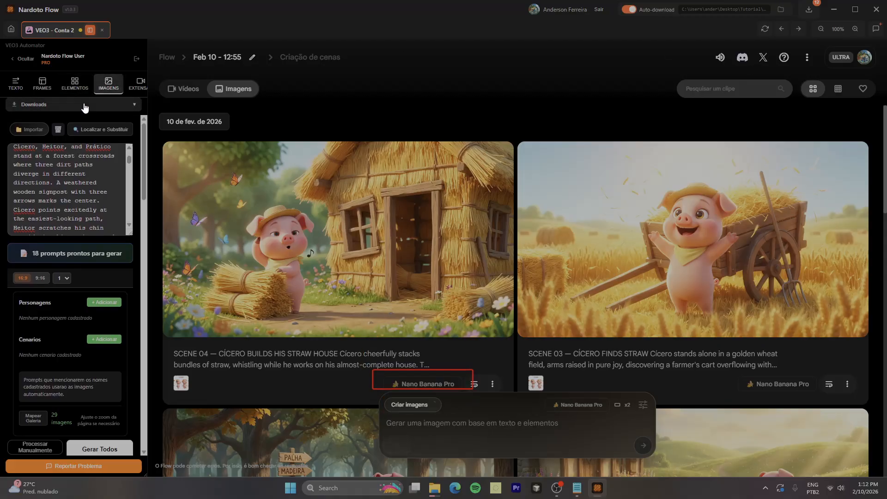
left_click(54, 122)
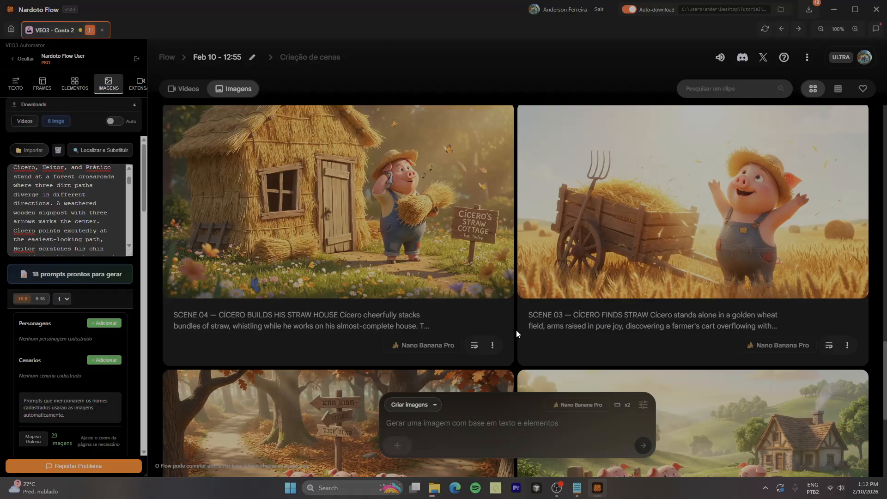
scroll(516, 330, "down", 3)
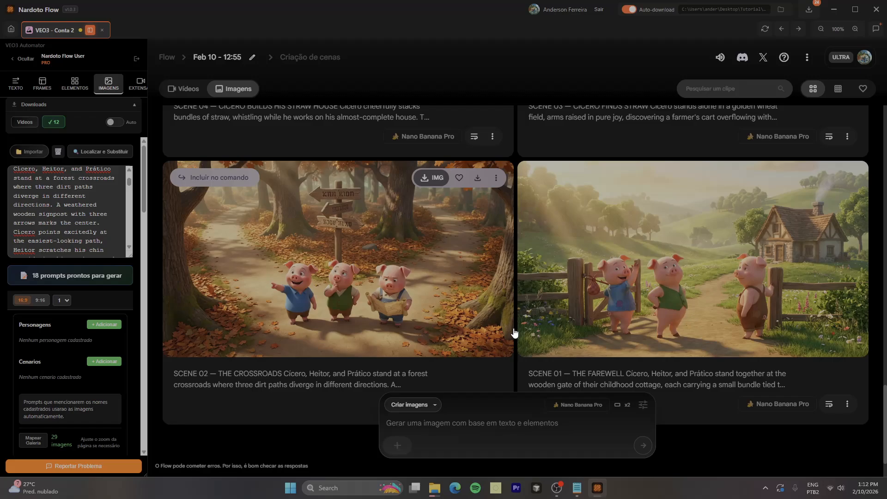
scroll(514, 333, "up", 10)
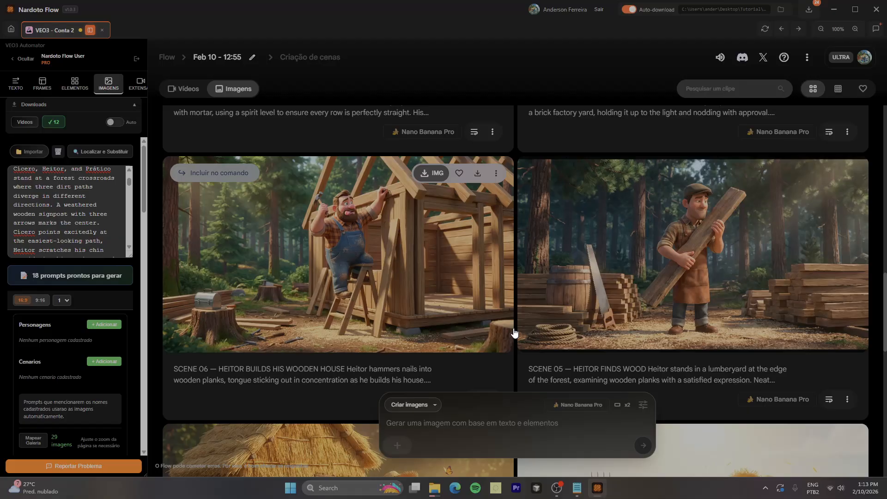
Open the Imagens download folder, check the saved scene files, and view the first SCENE 01 — THE FAREWELL image
left_click(782, 11)
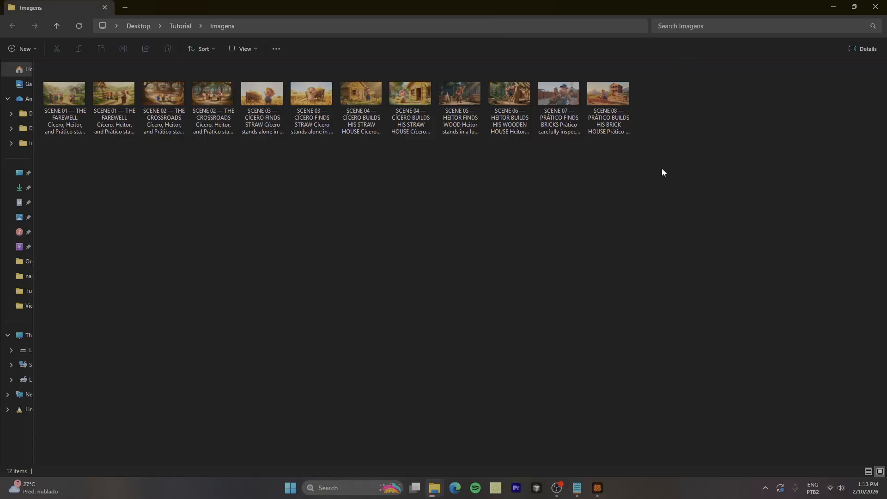
left_click_drag(662, 169, 71, 109)
left_click(220, 236)
double_click(54, 95)
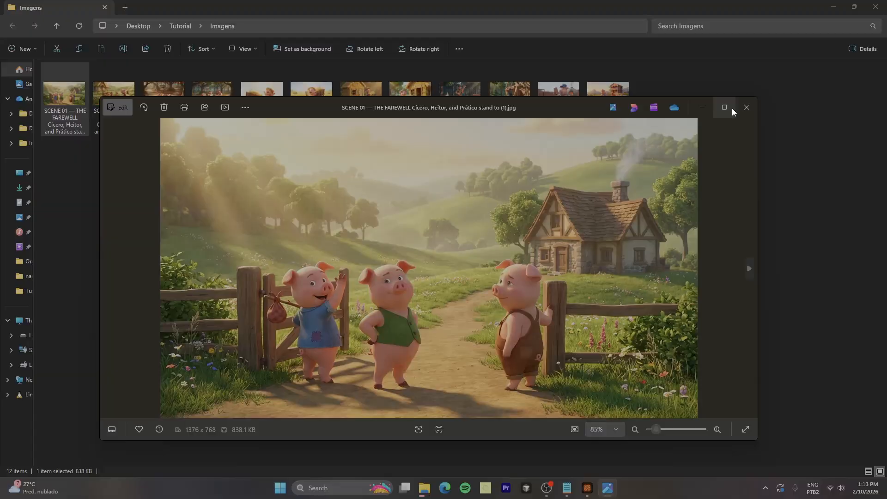
View the downloaded images that follow up to the SCENE 02 — THE CROSSROADS picture, and return to the Imagens folder
key("Right")
key("Right")
left_click(750, 74)
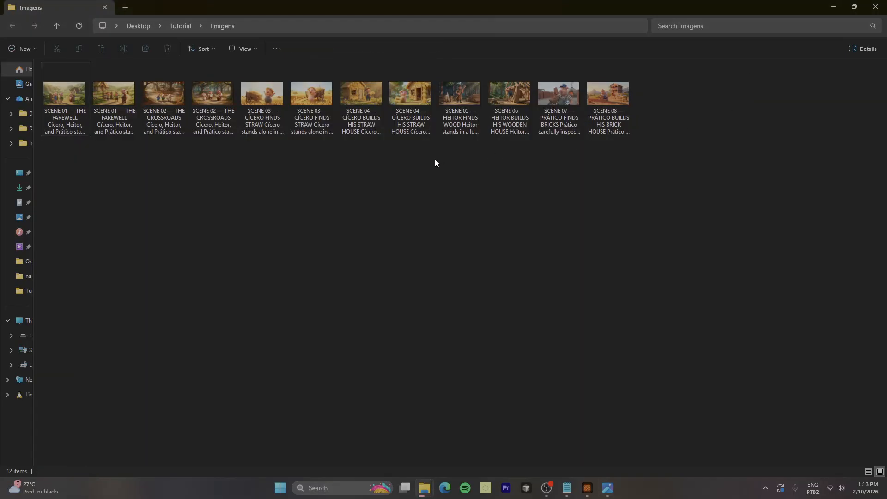
Delete all images from the Imagens folder, close the image viewer, and switch back to Nardoto Flow
left_click_drag(633, 165, 38, 91)
key("Delete")
key("alt+Tab")
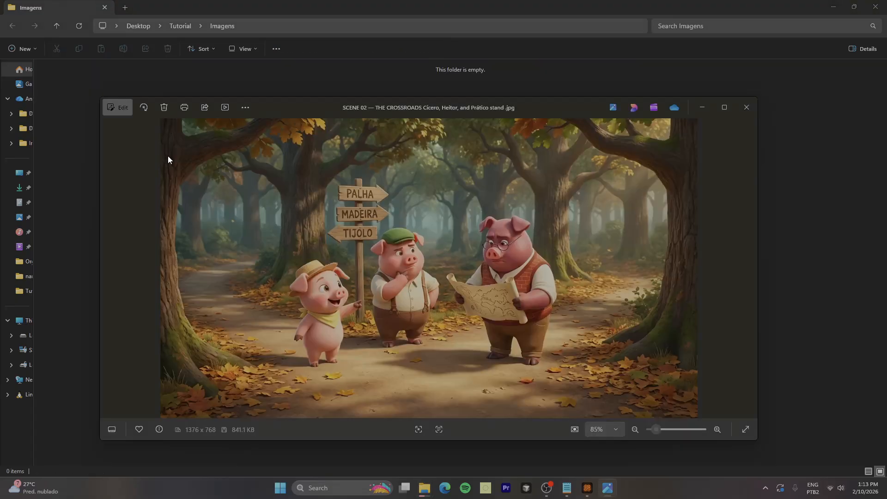
left_click(745, 106)
key("alt+Tab")
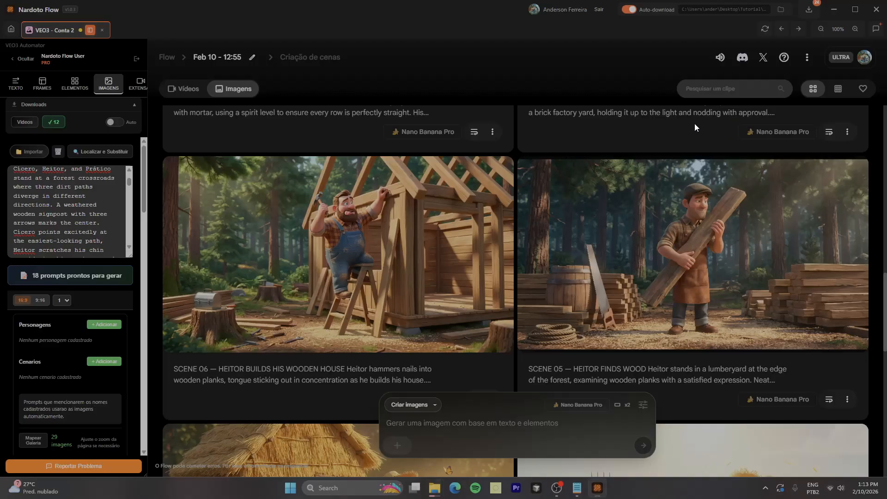
Bulk-download all the project's images into the Imagens folder again and switch to that folder
scroll(372, 156, "up", 10)
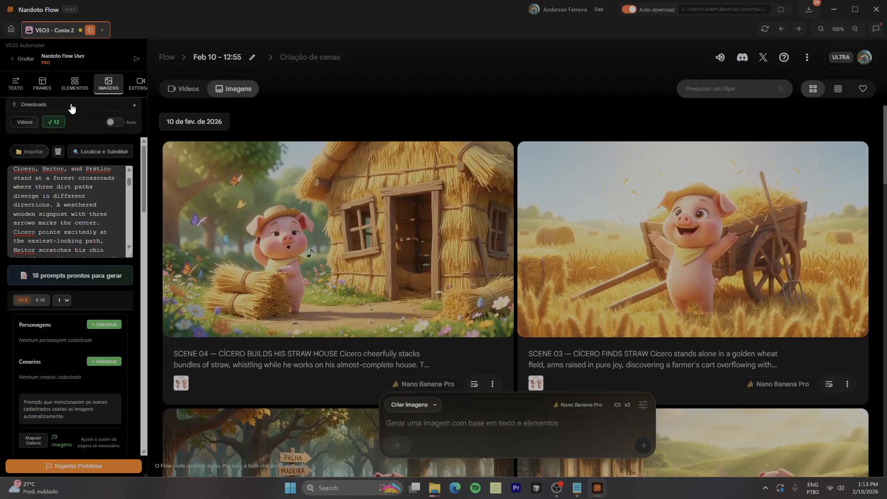
left_click(53, 121)
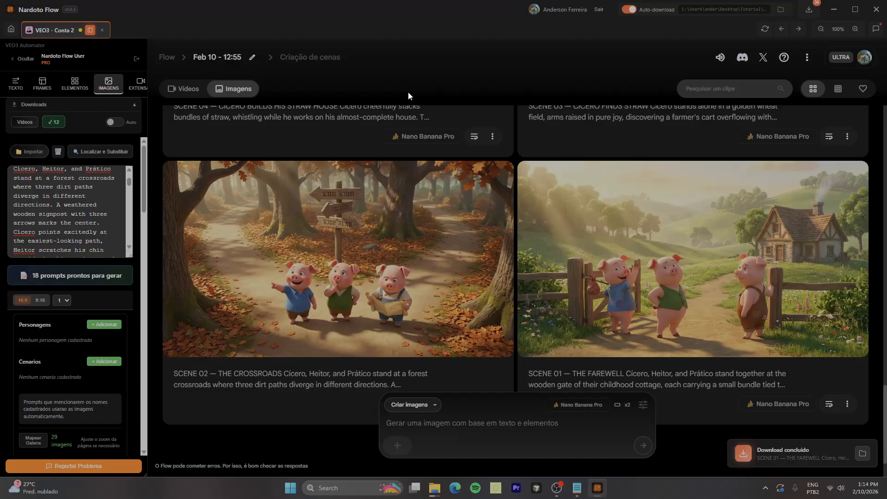
key("alt+Tab")
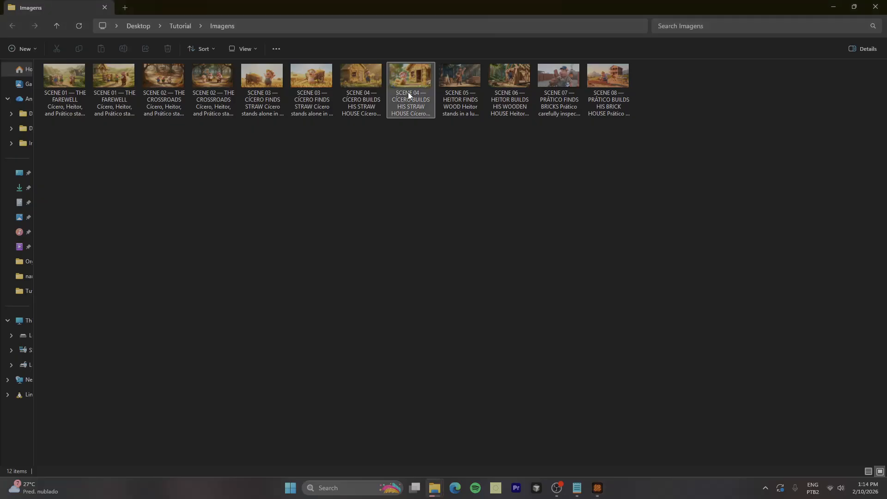
Delete the first copy of SCENE 01 to SCENE 04 and all of SCENE 05 to SCENE 08 from Imagens, and return to Nardoto Flow
left_click(323, 102)
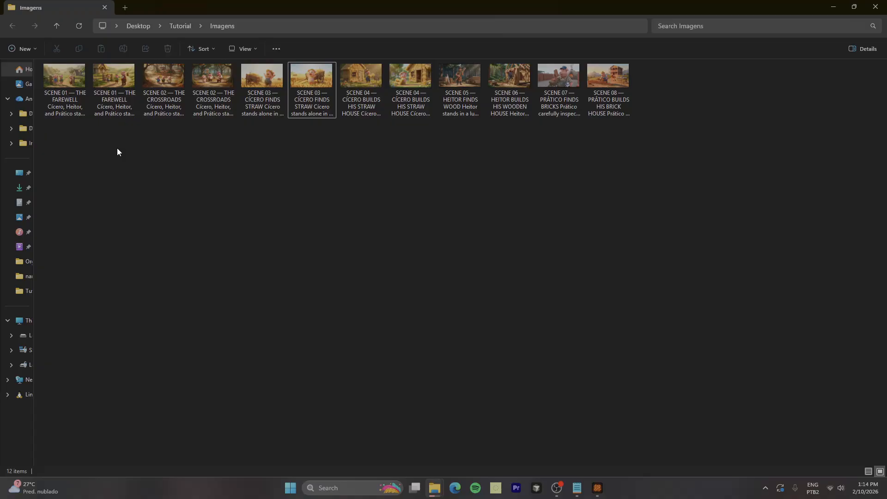
left_click(131, 113)
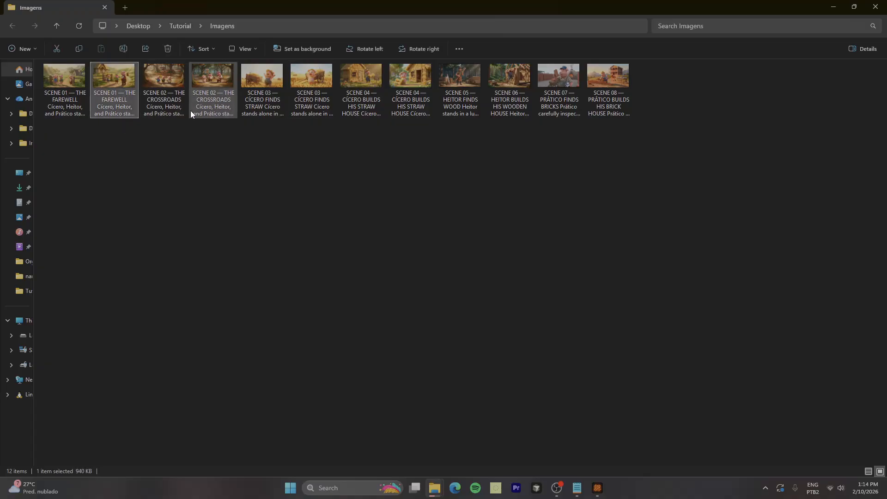
left_click(162, 106, "ctrl")
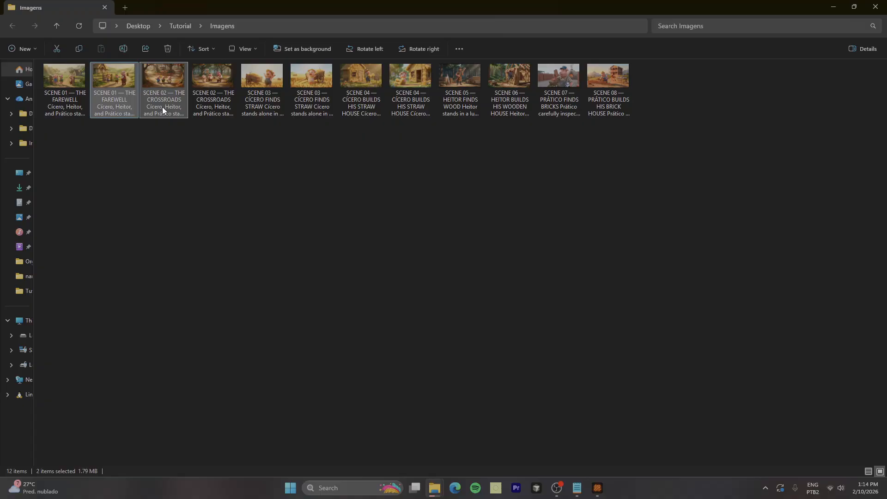
left_click(270, 107, "ctrl")
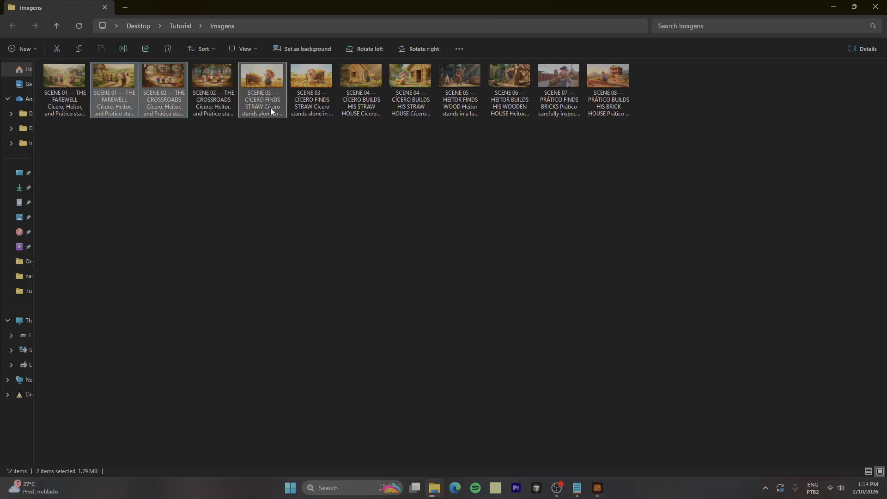
left_click(362, 109, "ctrl")
left_click(126, 106, "ctrl")
left_click(57, 108, "ctrl")
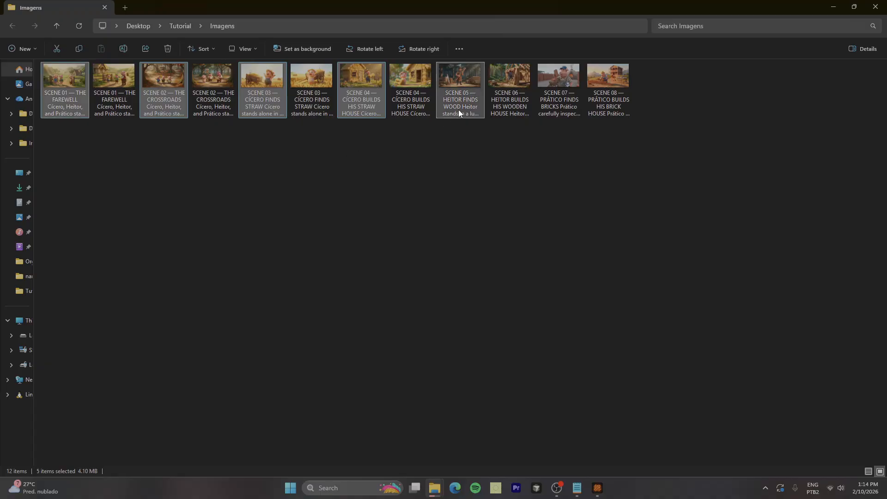
left_click(463, 107, "ctrl")
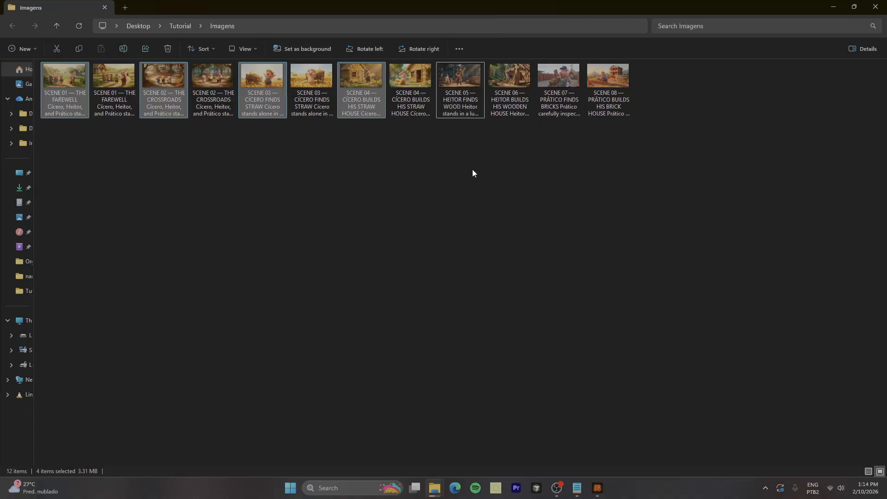
left_click_drag(457, 150, 634, 108)
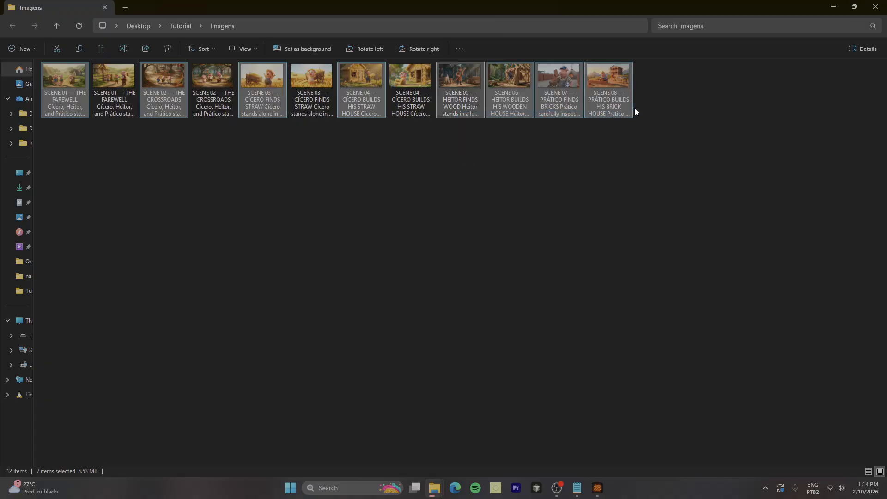
key("Delete")
key("alt+Tab")
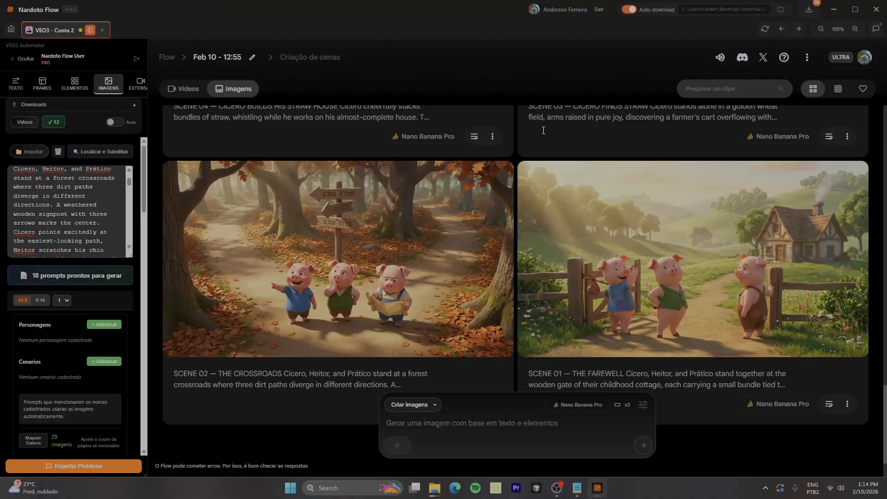
Return to the start of the project's image gallery, collapse the Downloads section, and switch the automator to Frames mode
scroll(402, 222, "up", 18)
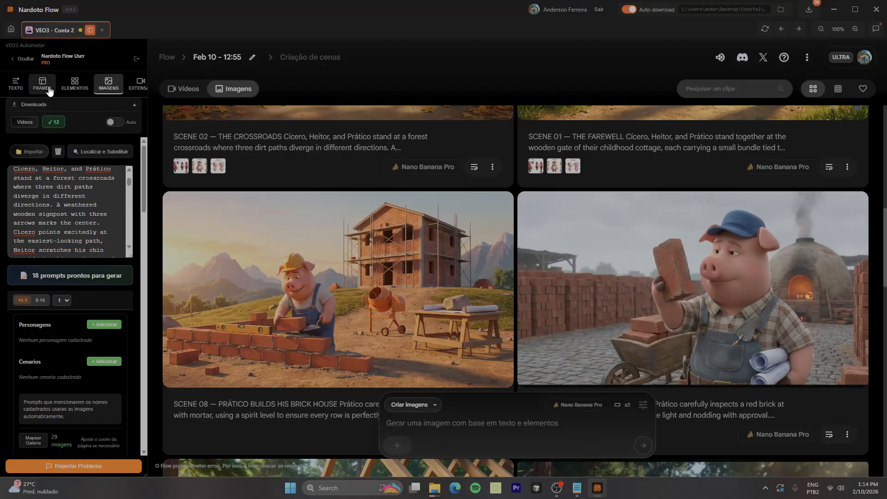
left_click(185, 90)
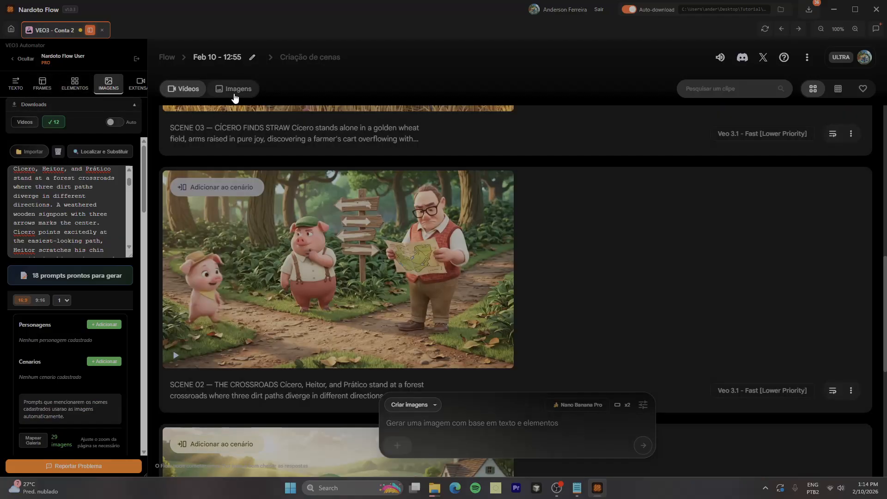
left_click(235, 90)
scroll(356, 277, "up", 10)
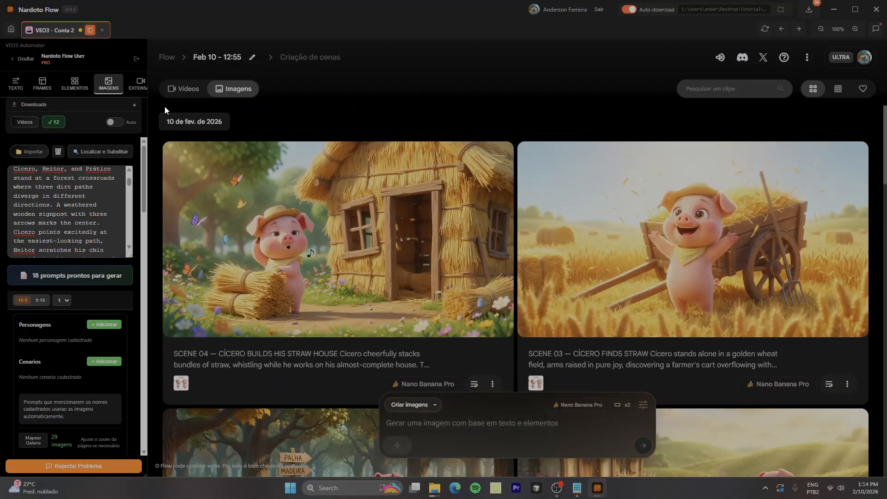
left_click(133, 106)
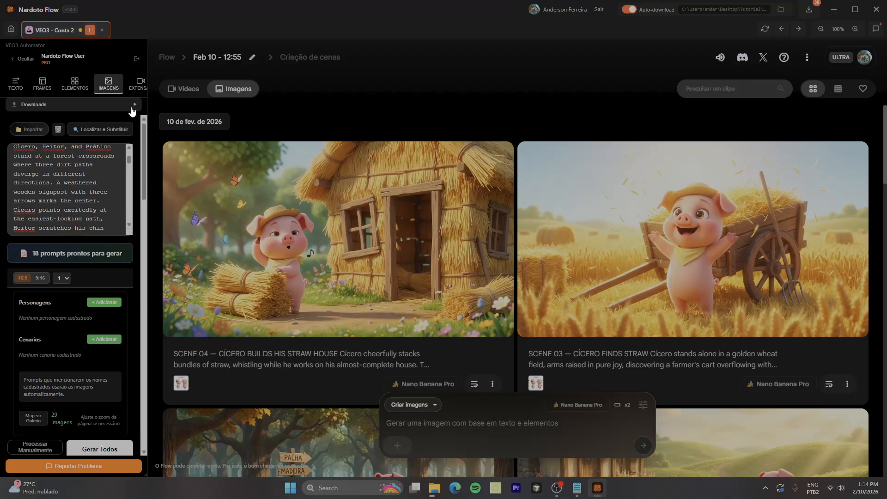
left_click(43, 82)
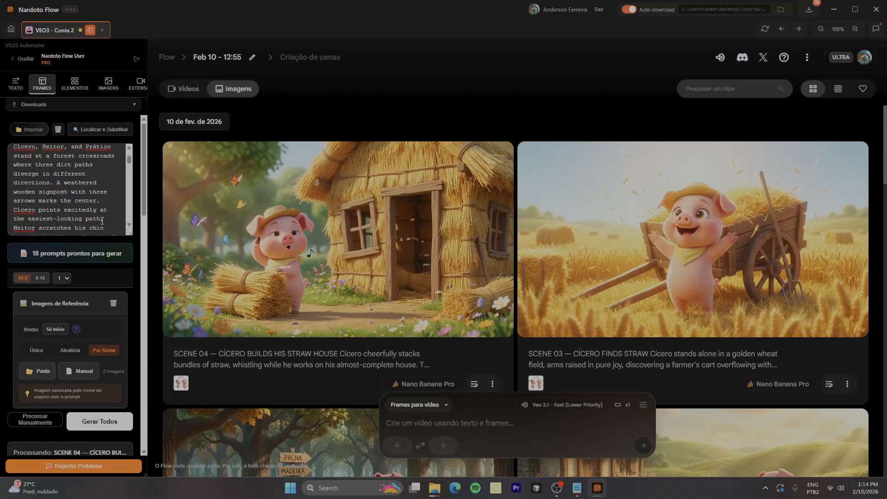
Examine the Frames mode prompt text, reference image settings, and list of processed prompts
scroll(103, 196, "up", 5)
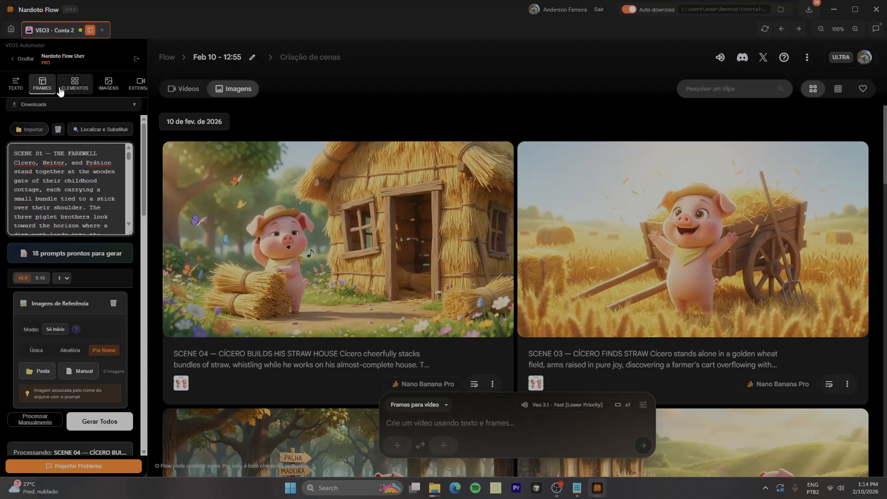
left_click(62, 172)
scroll(129, 157, "down", 3)
scroll(133, 158, "up", 3)
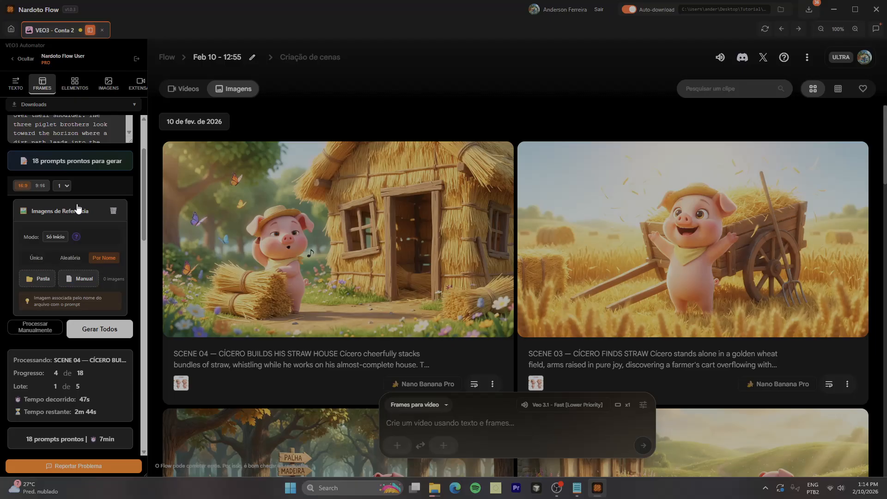
scroll(59, 249, "down", 5)
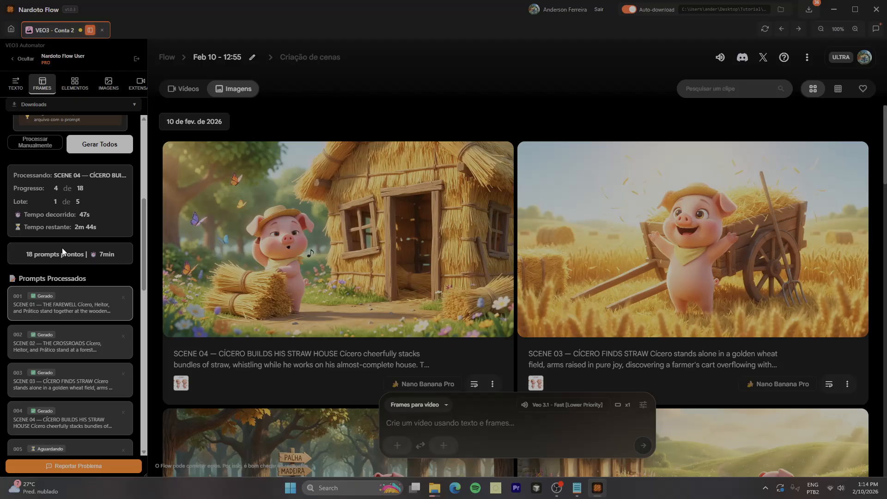
scroll(62, 248, "down", 3)
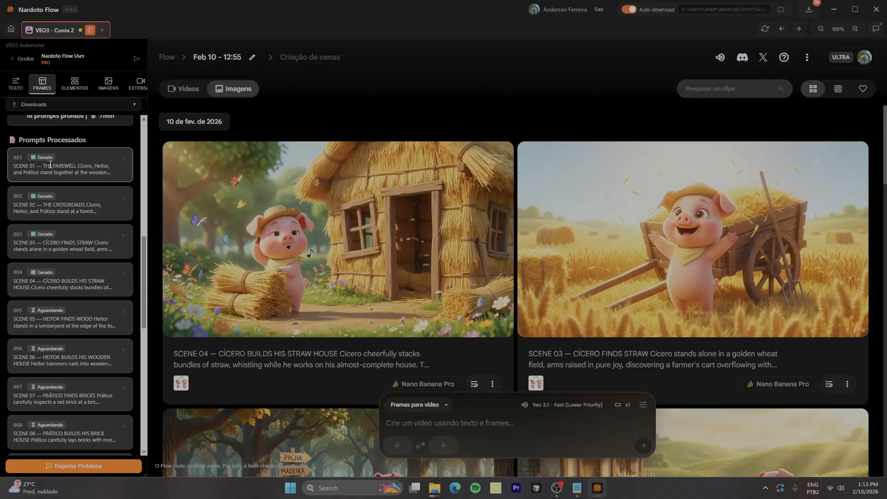
scroll(44, 261, "up", 2)
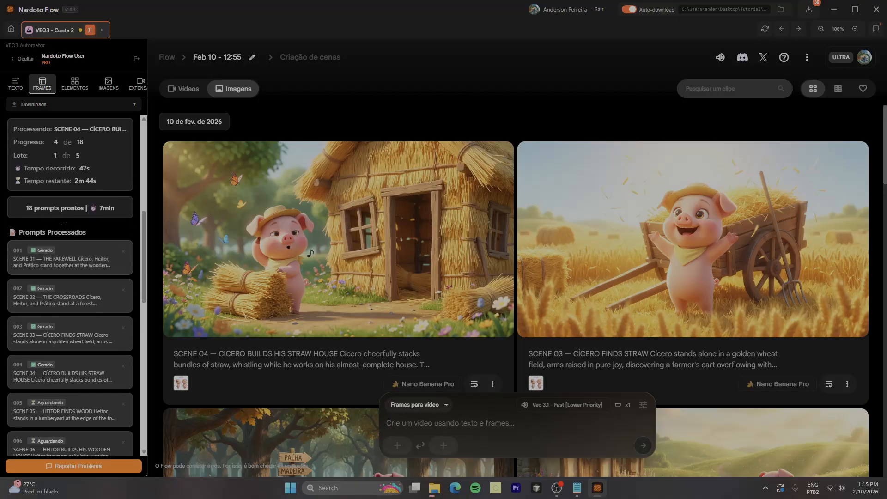
scroll(50, 258, "up", 4)
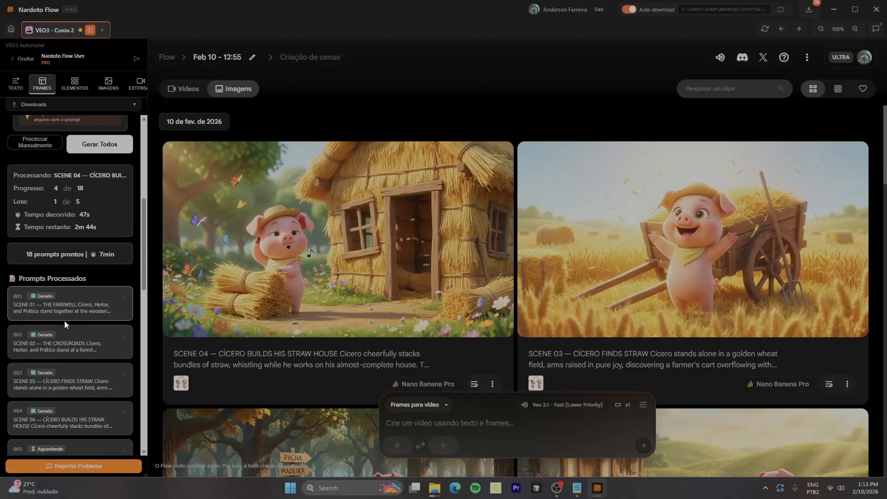
Load the Desktop > Tutorial > Imagens folder as the reference images for the frames-to-video prompts
left_click(45, 234)
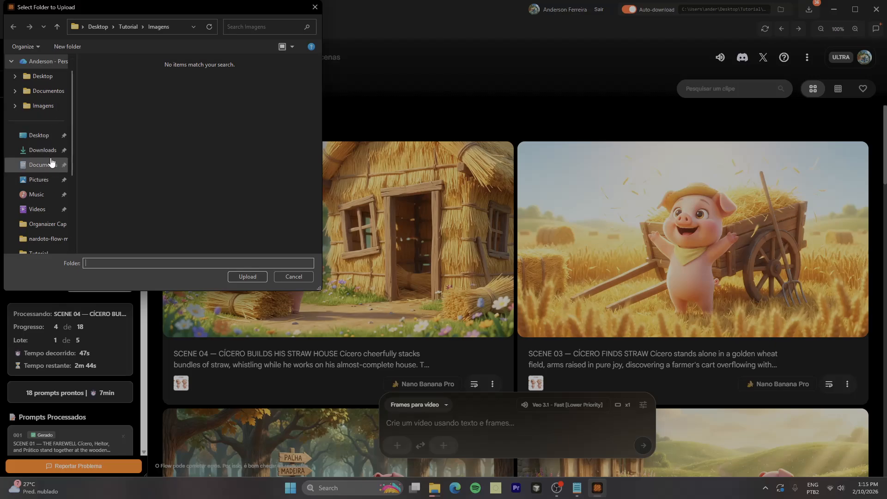
left_click(42, 139)
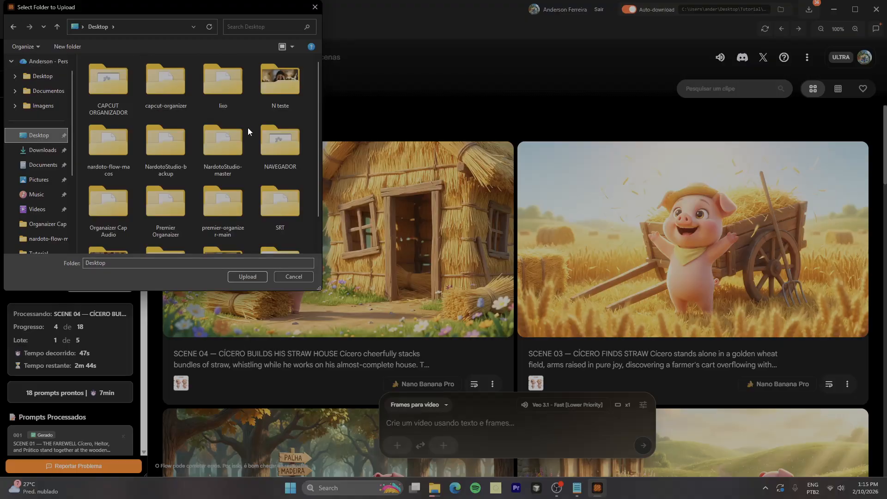
scroll(246, 132, "down", 1)
double_click(178, 207)
double_click(121, 82)
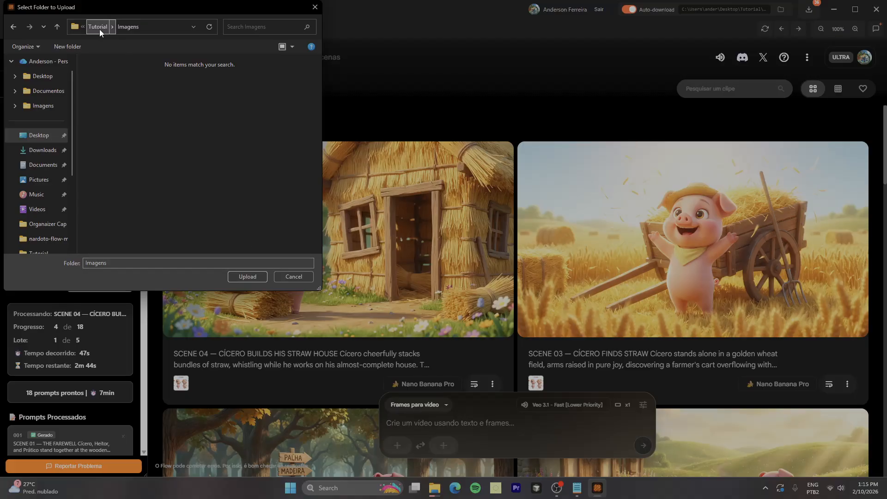
left_click(99, 28)
left_click(106, 85)
left_click(237, 278)
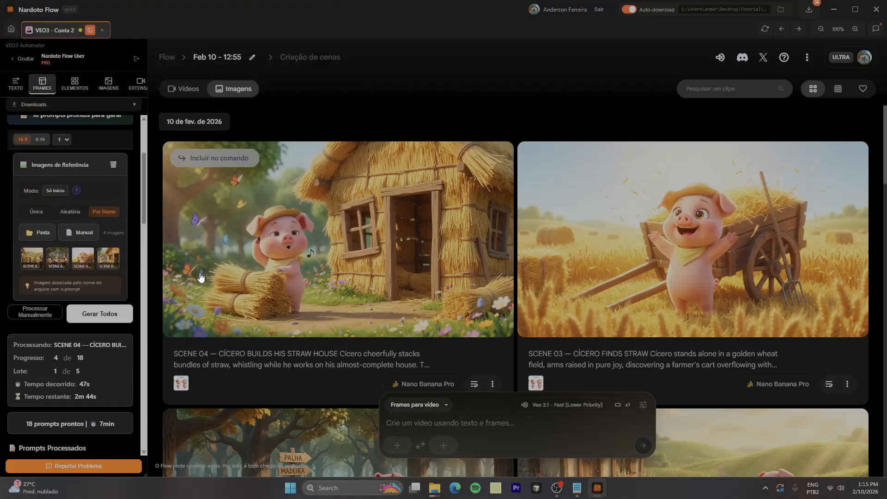
Check which reference image is assigned to each processed prompt from SCENE 01 to SCENE 18
scroll(76, 258, "down", 6)
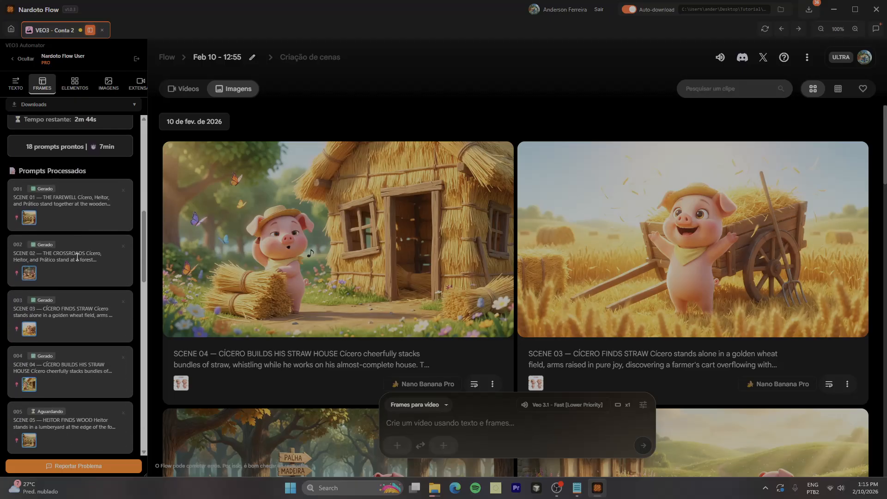
scroll(74, 195, "up", 6)
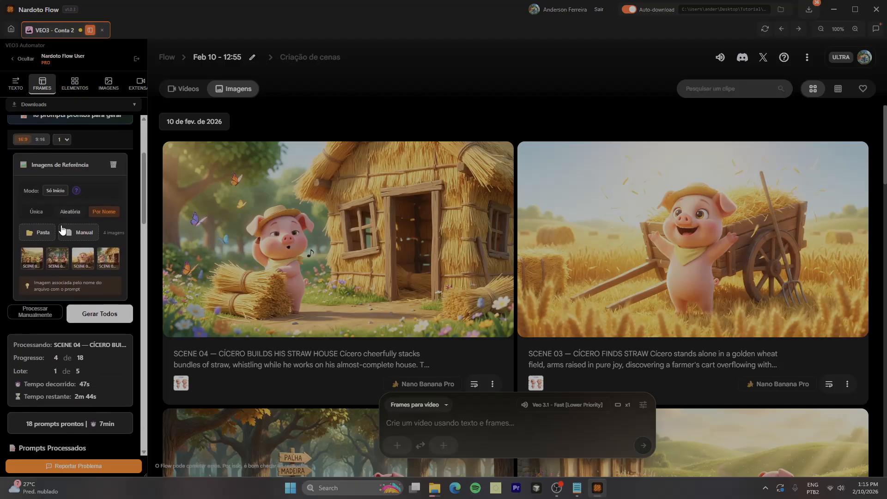
scroll(63, 228, "down", 7)
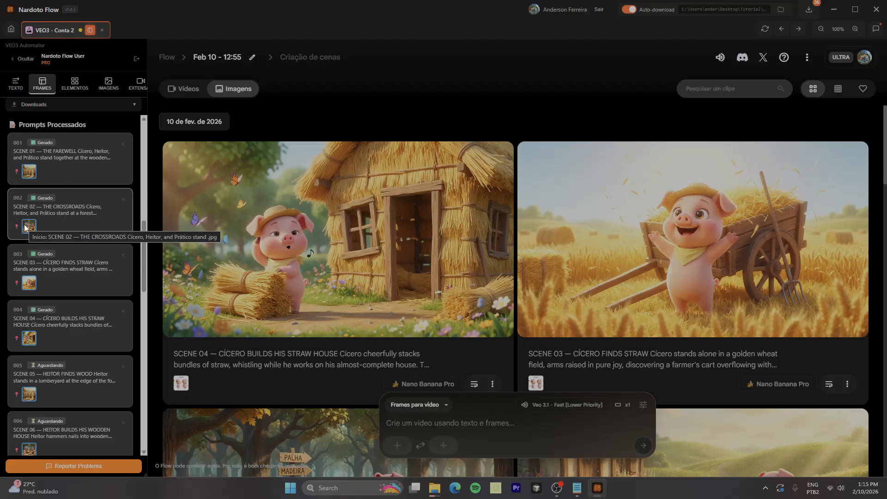
scroll(25, 245, "down", 1)
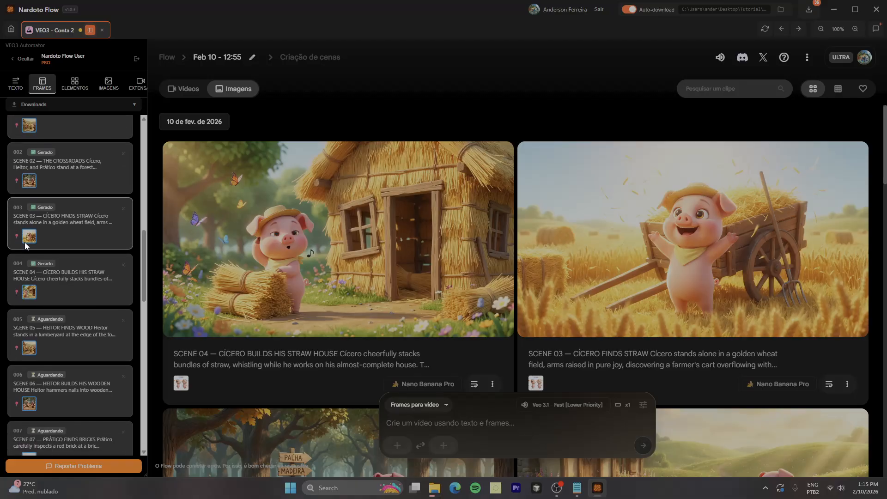
scroll(72, 218, "down", 3)
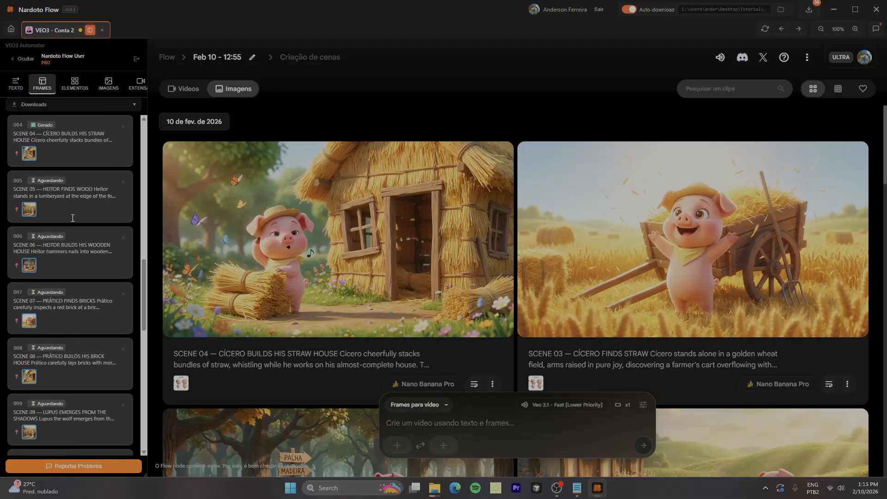
scroll(73, 218, "down", 12)
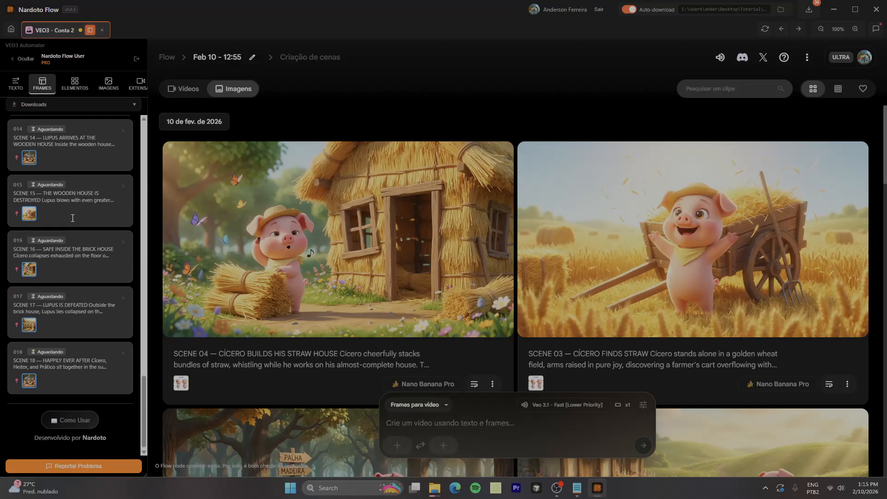
Start batch video generation for all 18 Frames prompts with their name-matched reference images, and stop the whole run
scroll(72, 218, "up", 20)
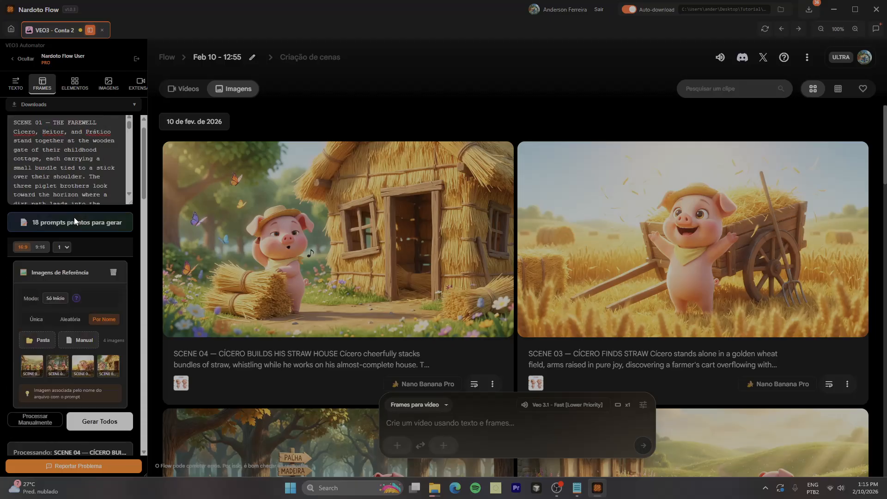
scroll(90, 370, "down", 2)
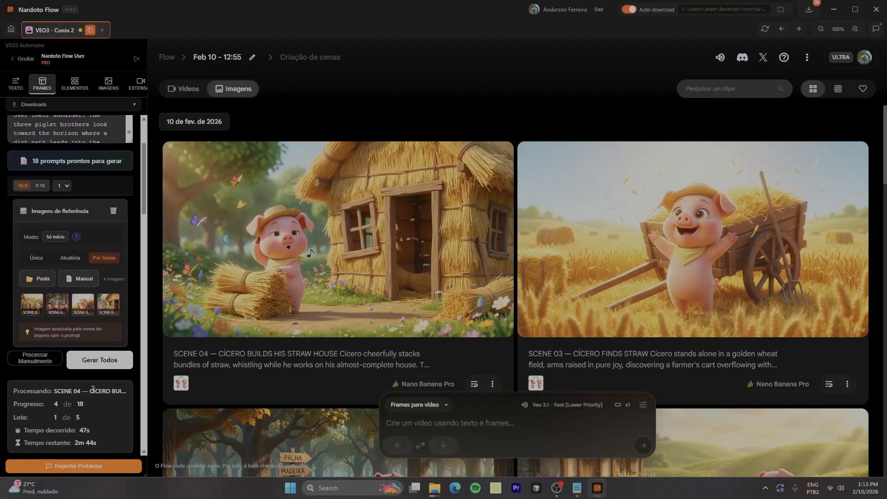
left_click(103, 365)
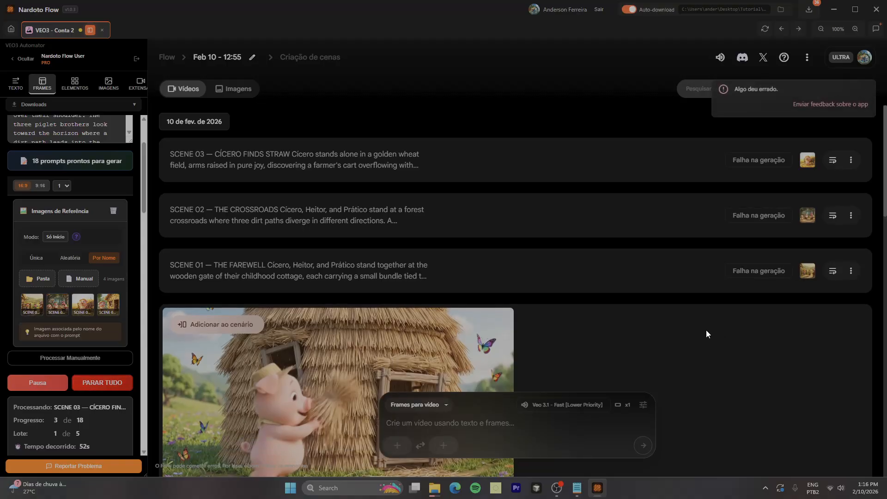
left_click(76, 384)
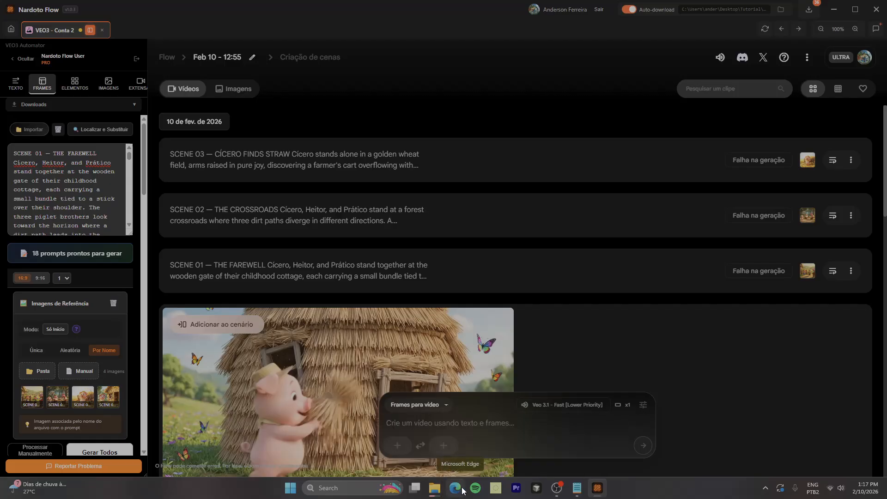
Create a new Flow project and switch the automator to Frames mode
mouse_move(519, 406)
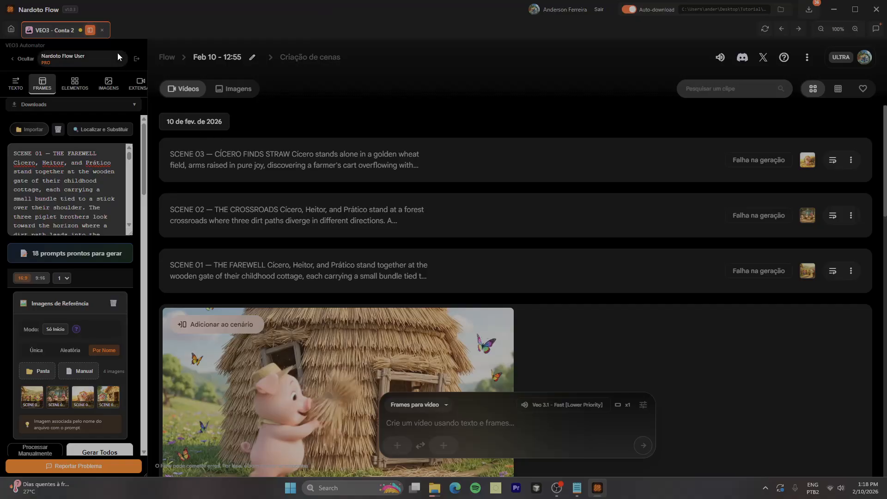
mouse_move(386, 327)
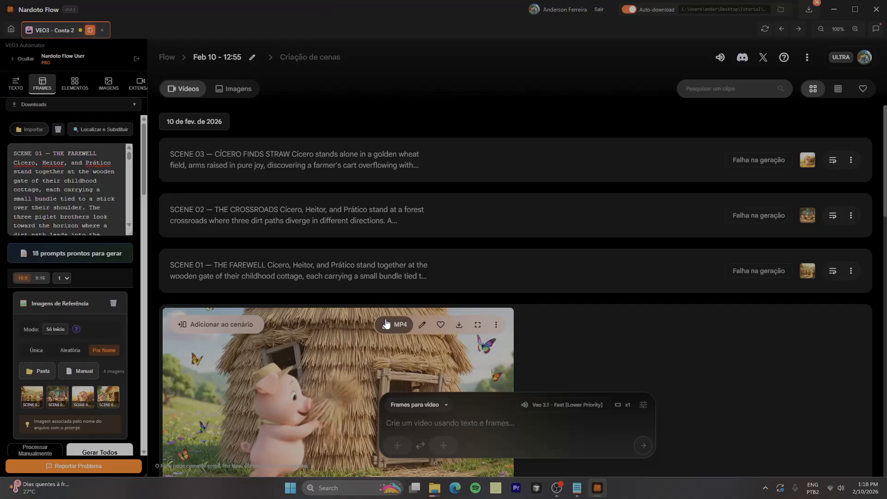
left_click(166, 58)
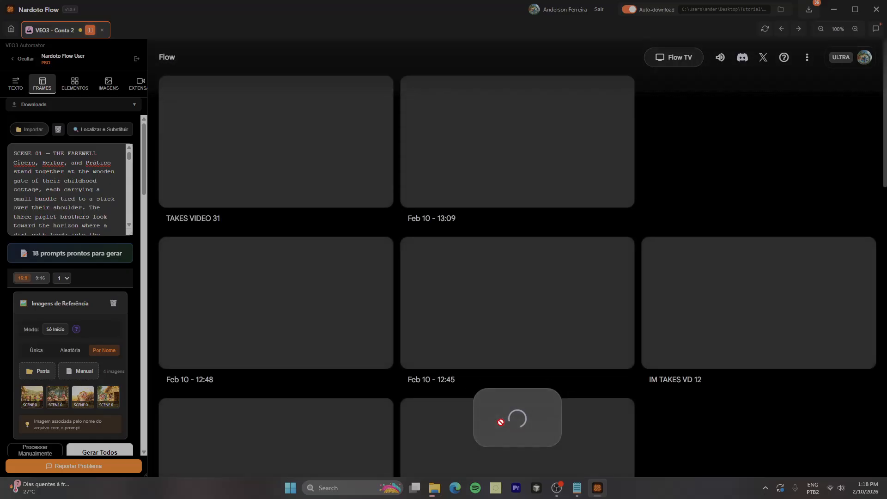
left_click(501, 419)
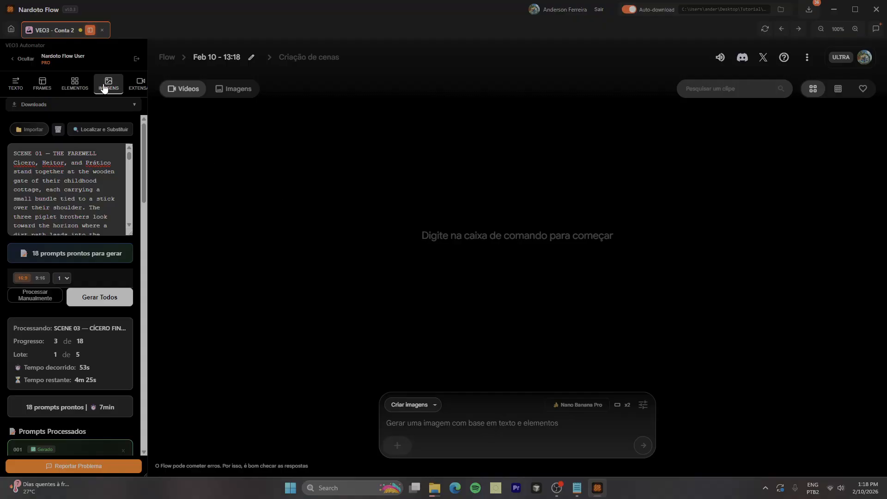
left_click(37, 86)
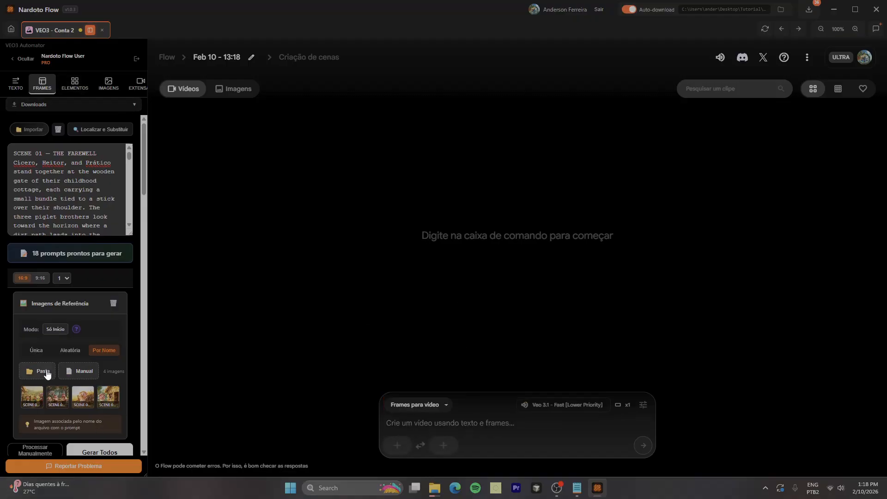
Clear all loaded reference images and review the Frames prompt text and reference settings
left_click(113, 305)
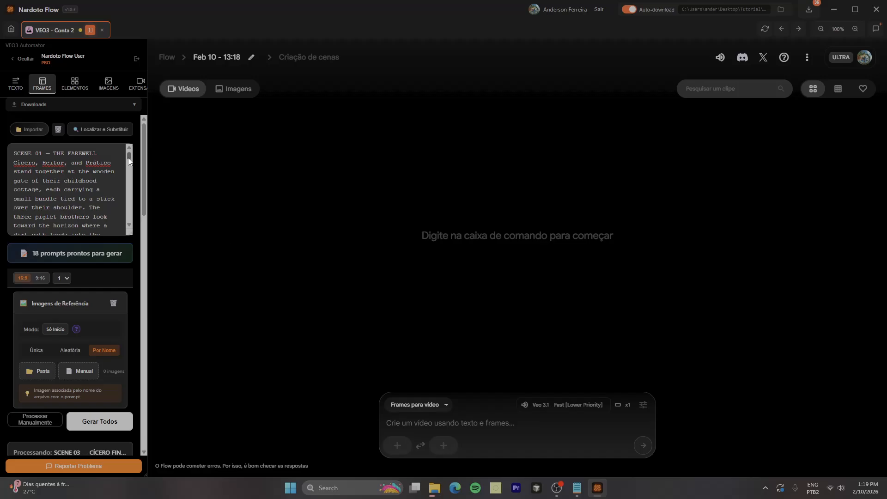
mouse_move(129, 157)
left_mouse_down()
mouse_move(127, 193)
mouse_move(129, 153)
left_mouse_up()
scroll(70, 281, "down", 1)
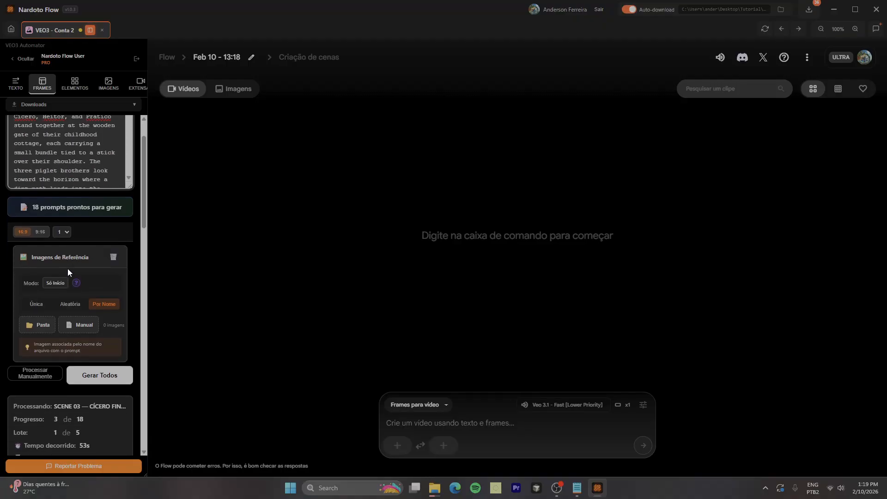
scroll(67, 272, "down", 1)
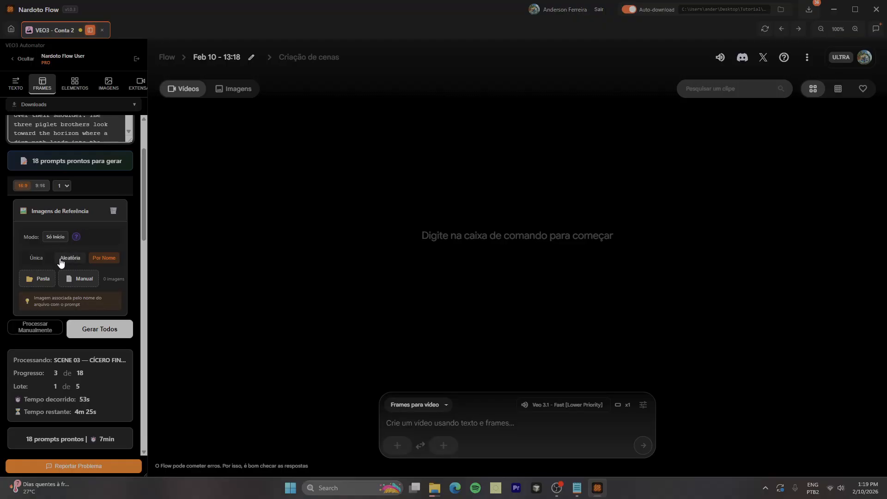
scroll(62, 260, "down", 1)
scroll(62, 263, "up", 3)
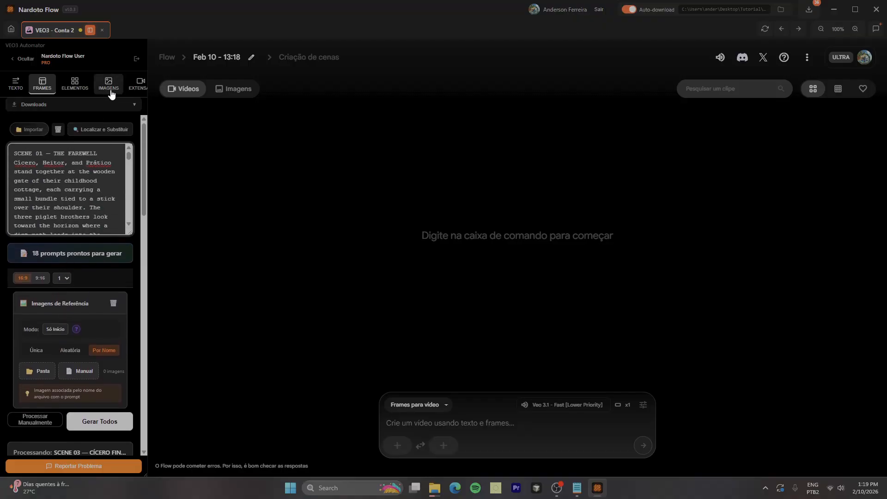
scroll(44, 323, "down", 1)
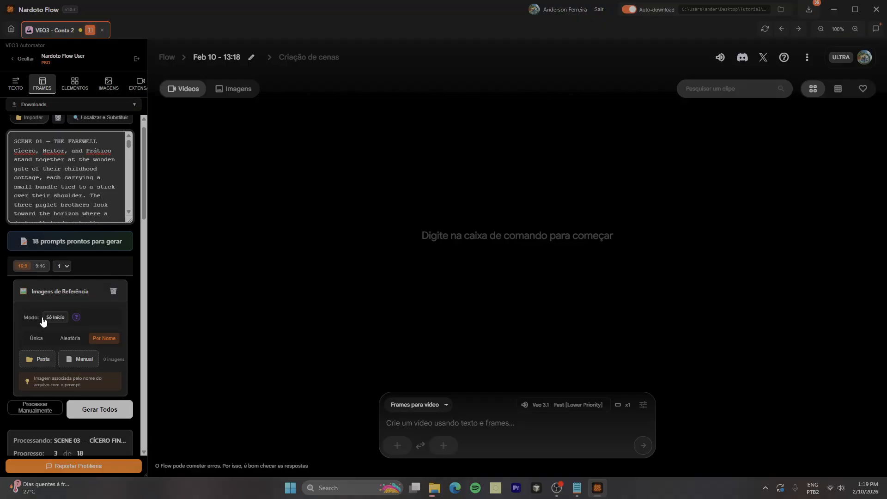
scroll(44, 322, "down", 2)
Try to load the Desktop > Tutorial > Imagens folder as the reference images and check the processed prompts
left_click(48, 279)
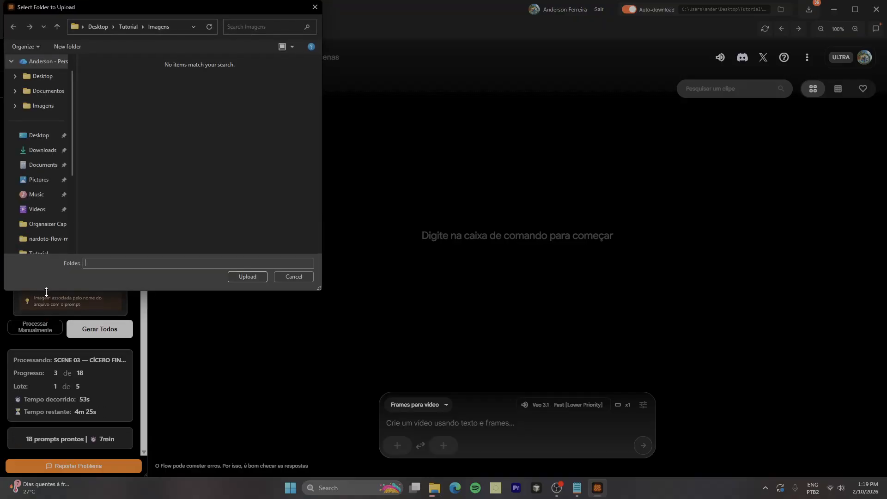
left_click(128, 26)
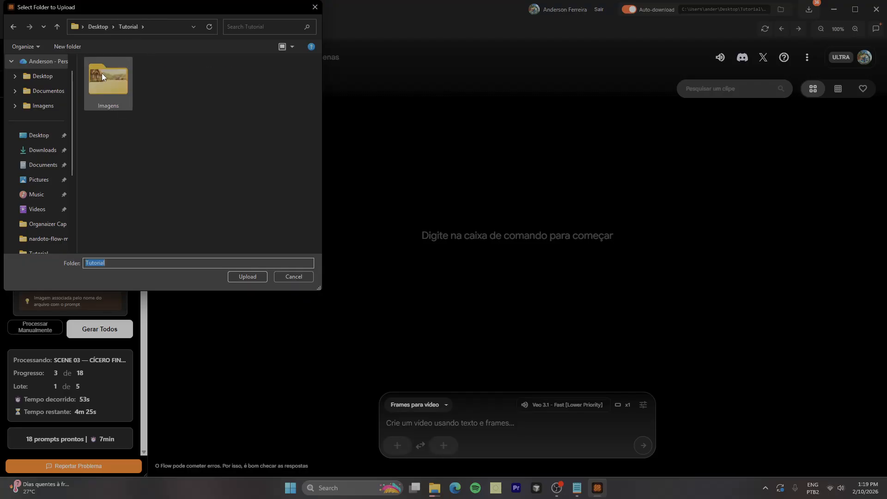
left_click(104, 109)
left_click(248, 277)
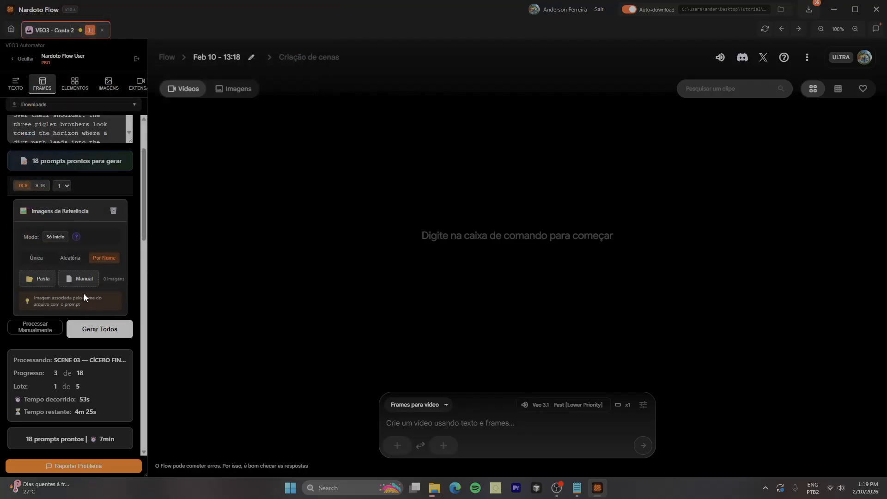
scroll(83, 199, "down", 4)
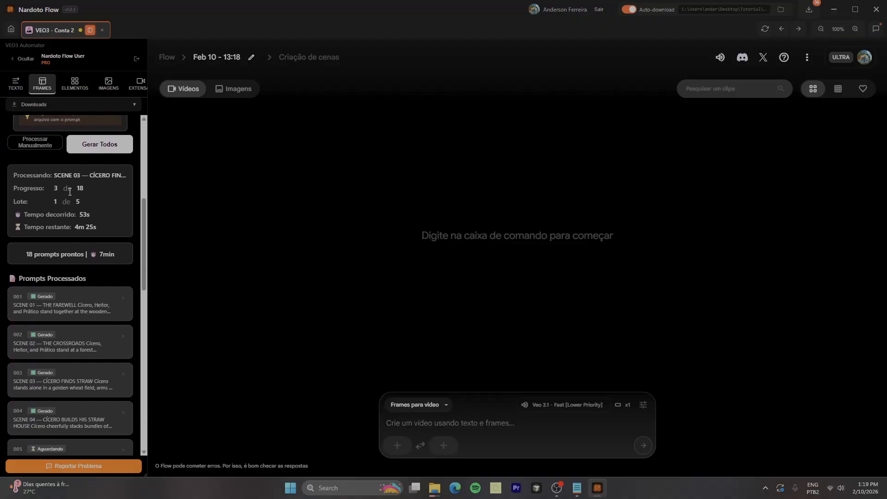
scroll(54, 196, "up", 2)
Retry loading the Imagens folder from Tutorial as the reference images two more times
left_click(52, 190)
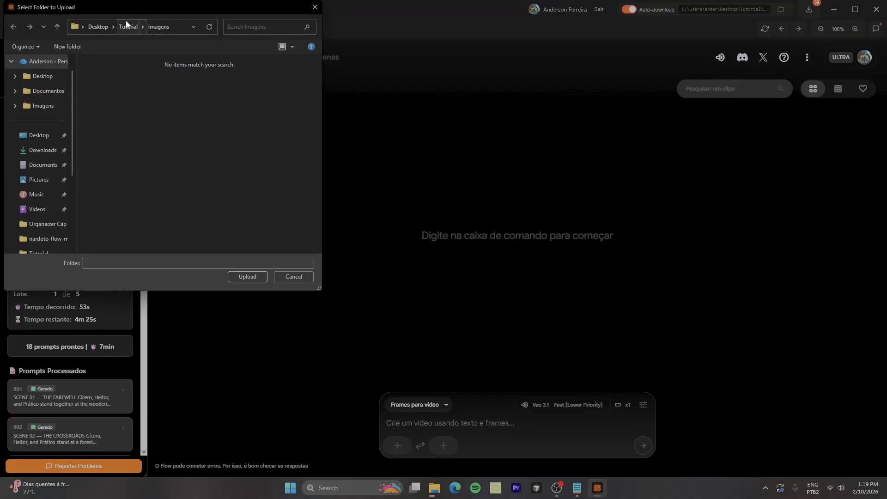
left_click(126, 23)
double_click(119, 77)
left_click(247, 277)
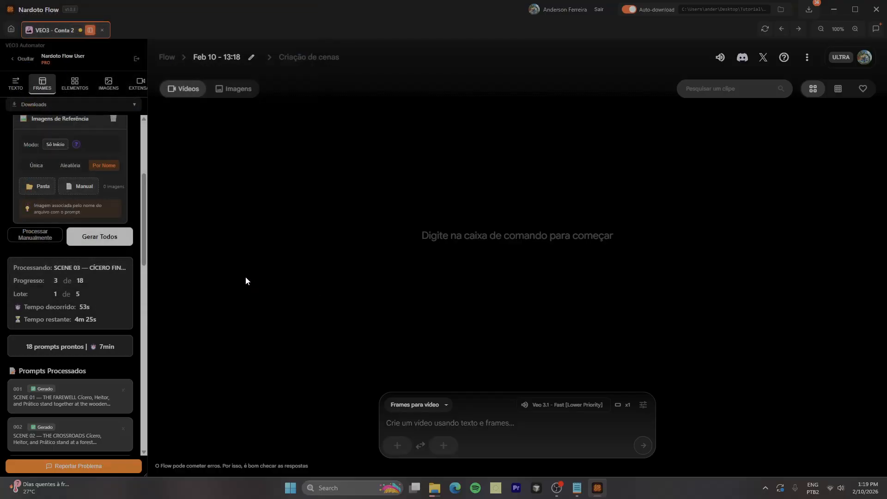
left_click(49, 186)
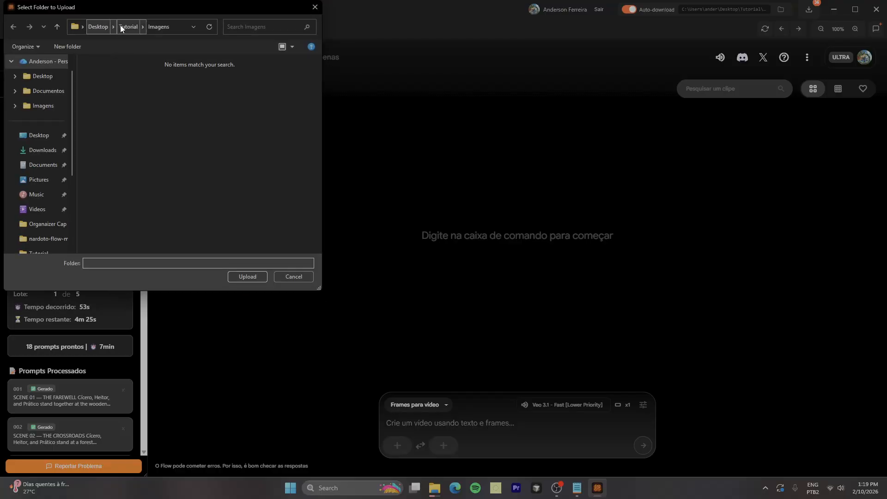
left_click(121, 27)
left_click(101, 76)
left_click(241, 276)
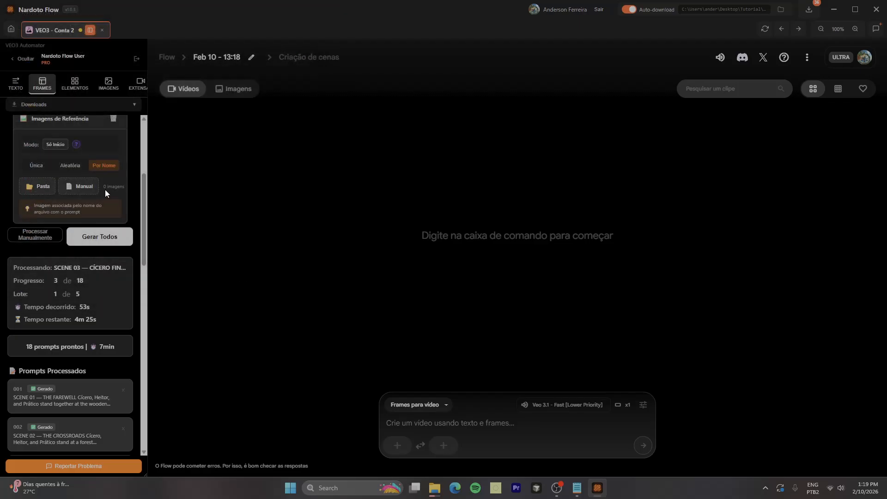
Add all the SCENE 01 to SCENE 04 image files manually as references and check their assignment to the processed prompts
left_click(89, 185)
left_click(112, 118)
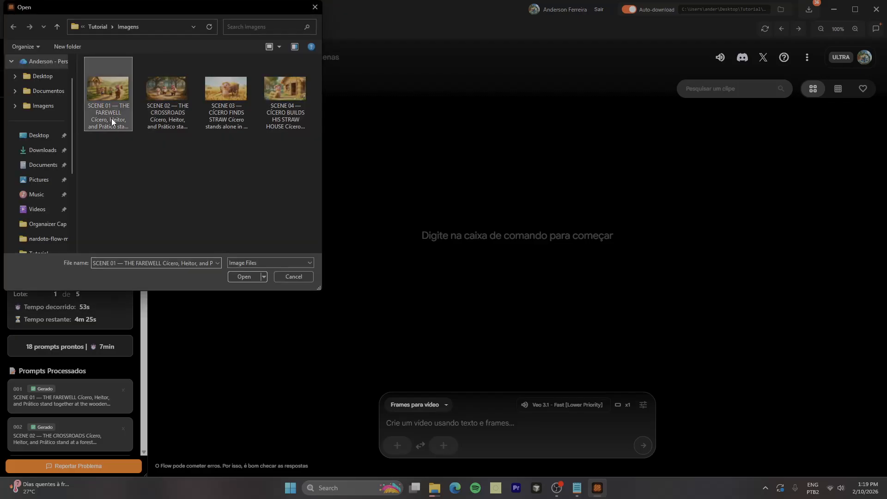
key("ctrl+a")
left_click(247, 278)
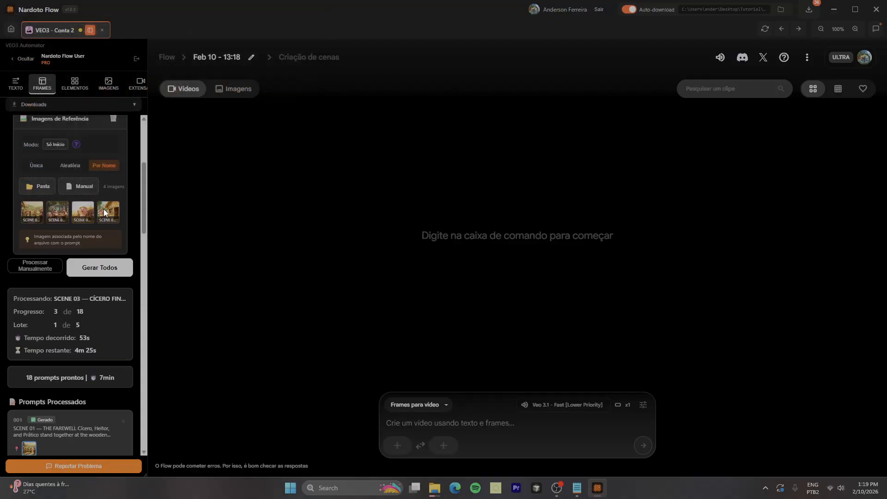
scroll(107, 212, "down", 5)
scroll(106, 218, "up", 1)
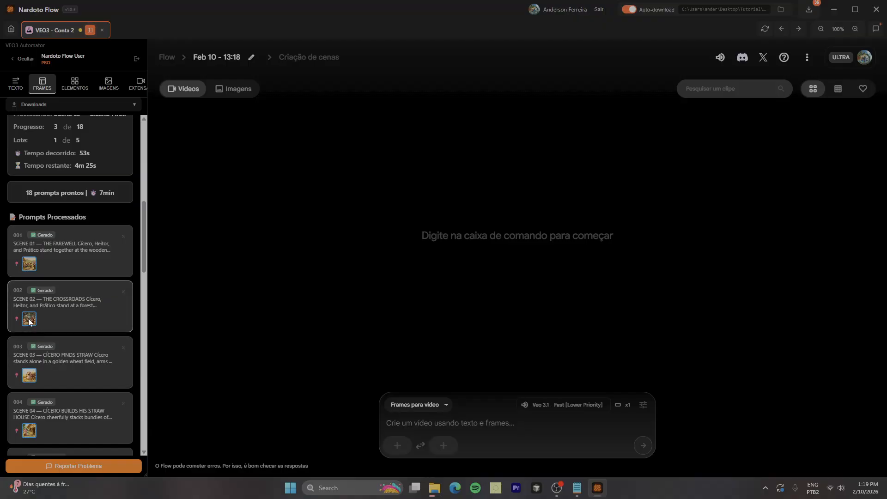
scroll(31, 268, "up", 6)
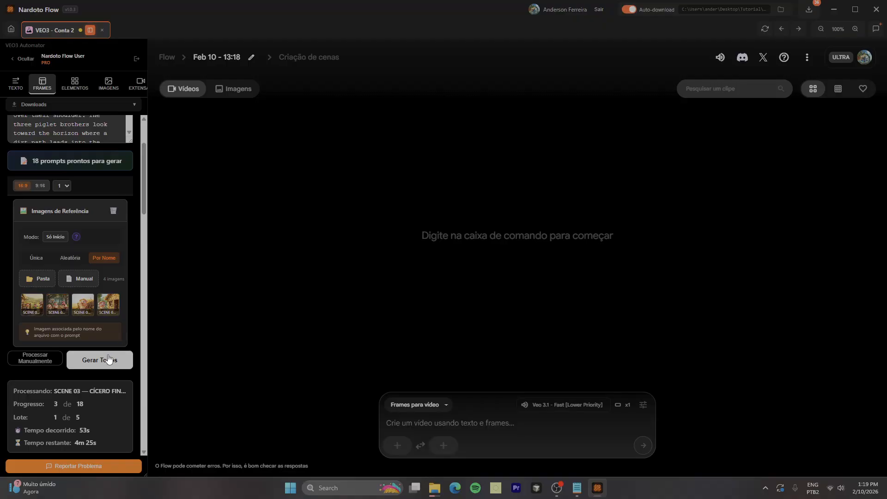
Start batch video generation for all 18 prompts in the new project
scroll(126, 252, "down", 2)
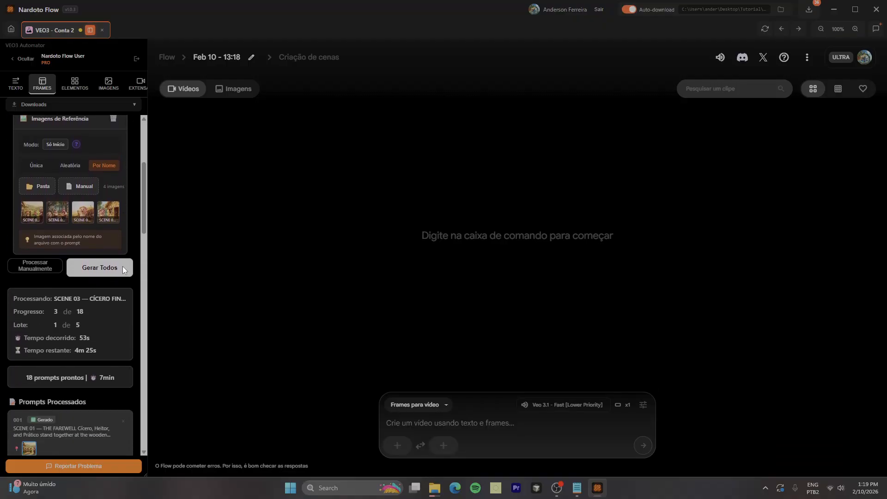
scroll(64, 222, "up", 1)
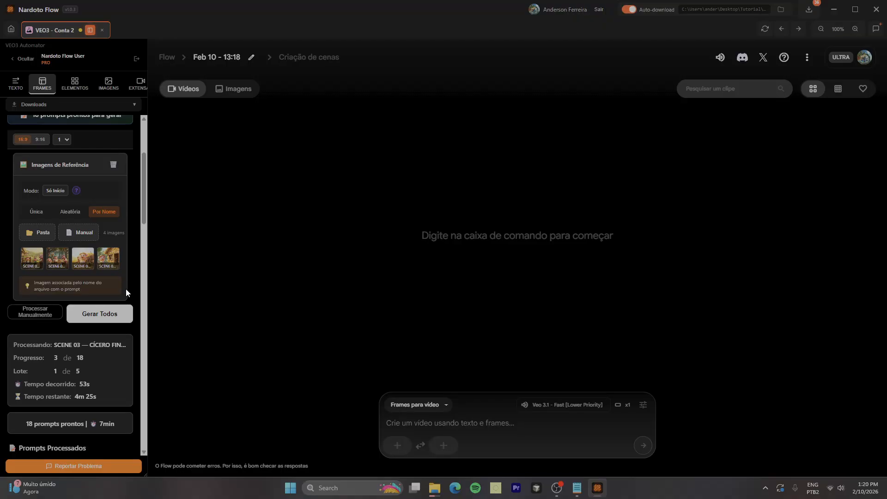
scroll(125, 289, "down", 2)
left_click(103, 229)
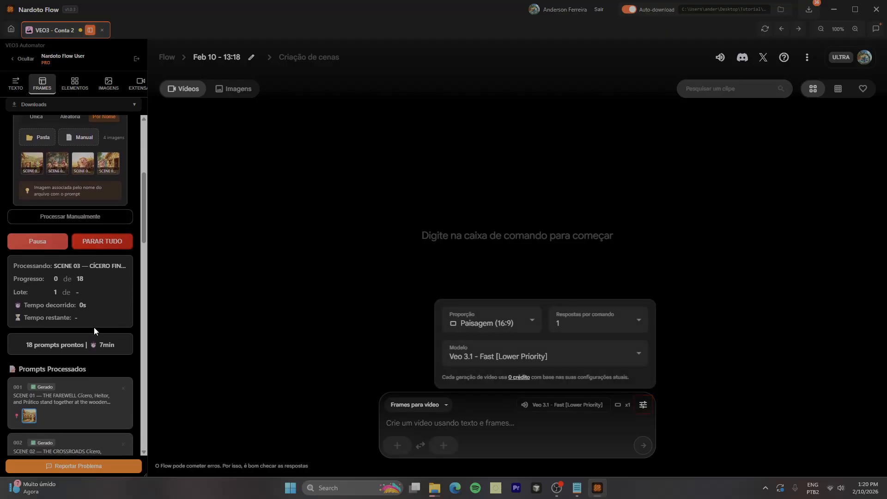
Check the processed prompts list during the run and stop the batch video generation
scroll(93, 328, "down", 3)
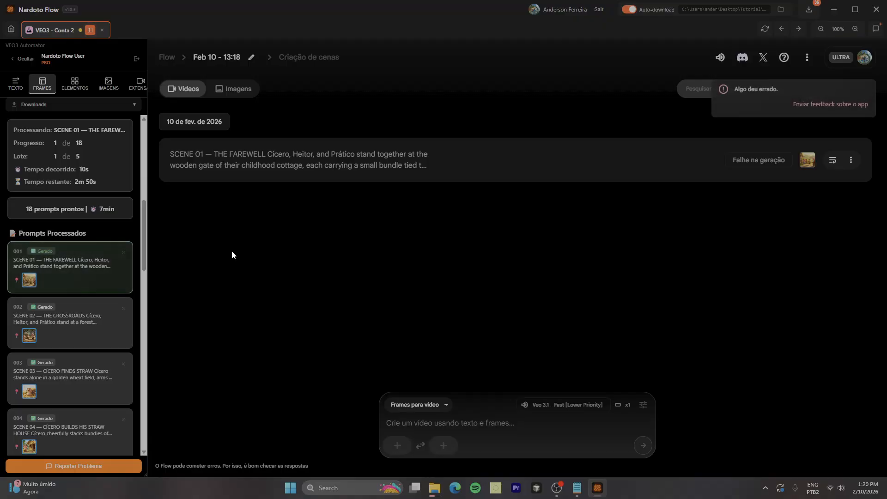
scroll(69, 278, "up", 5)
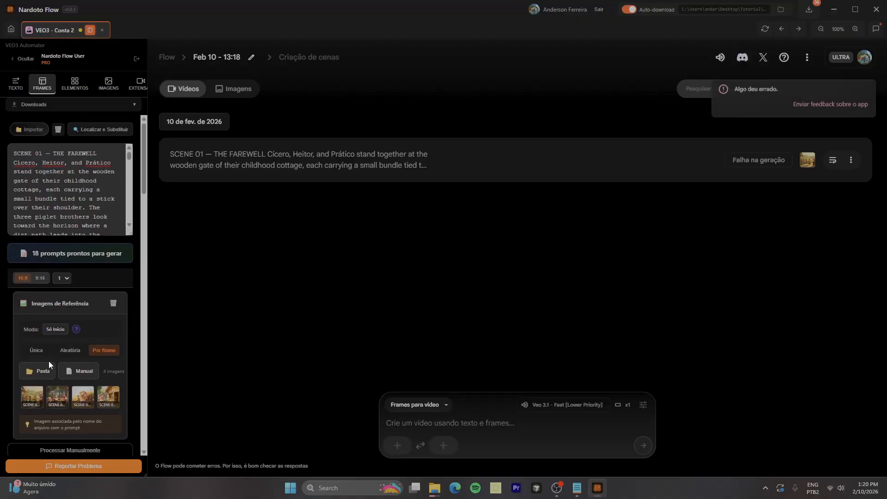
left_click(86, 386)
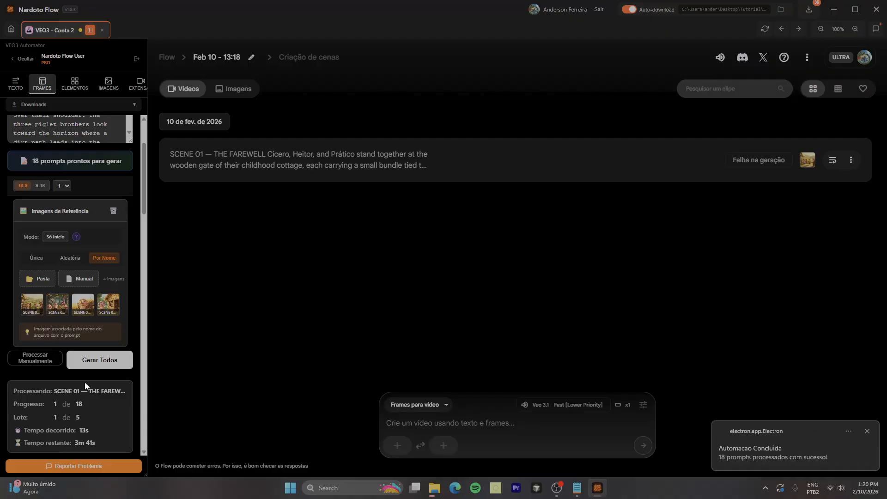